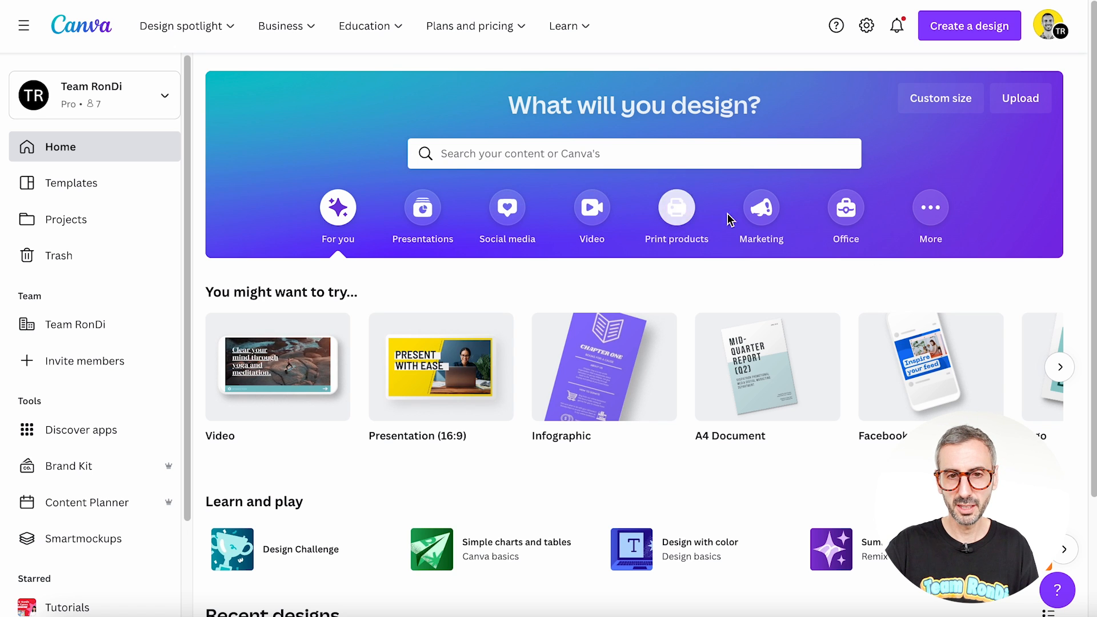
Step: Search the templates for "whiteboard" and show the Whiteboard results
click(707, 148)
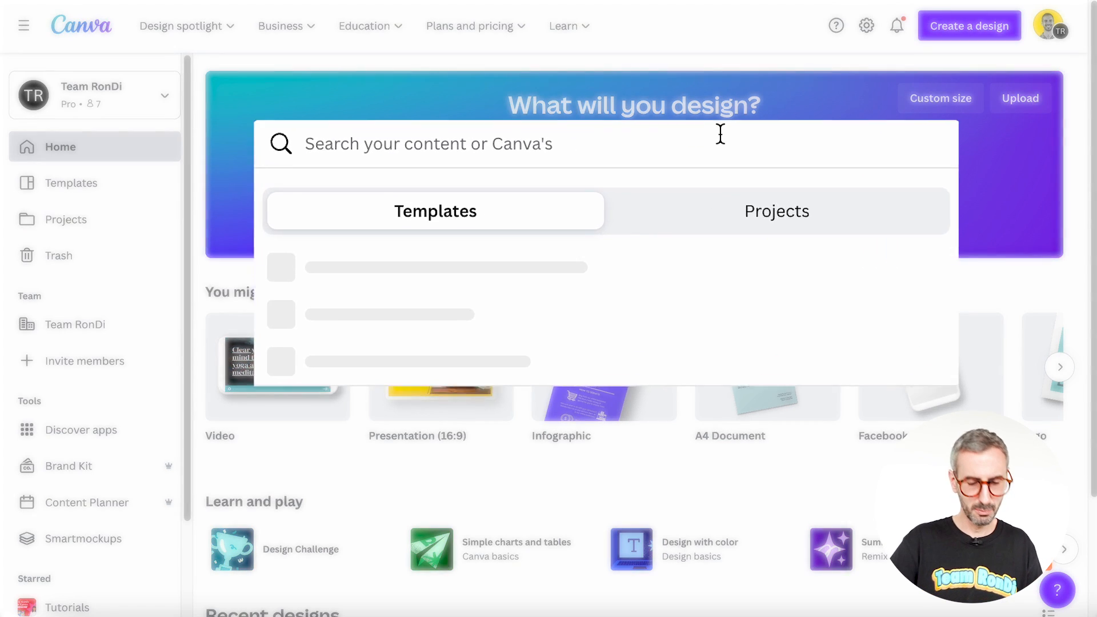
text(whiteboard)
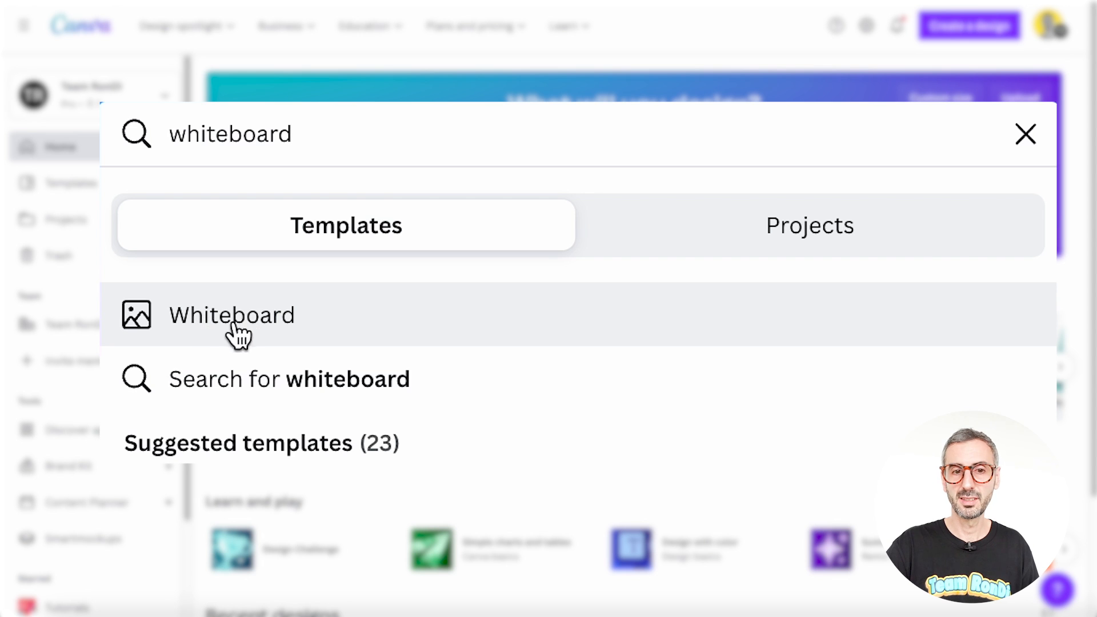
click(260, 325)
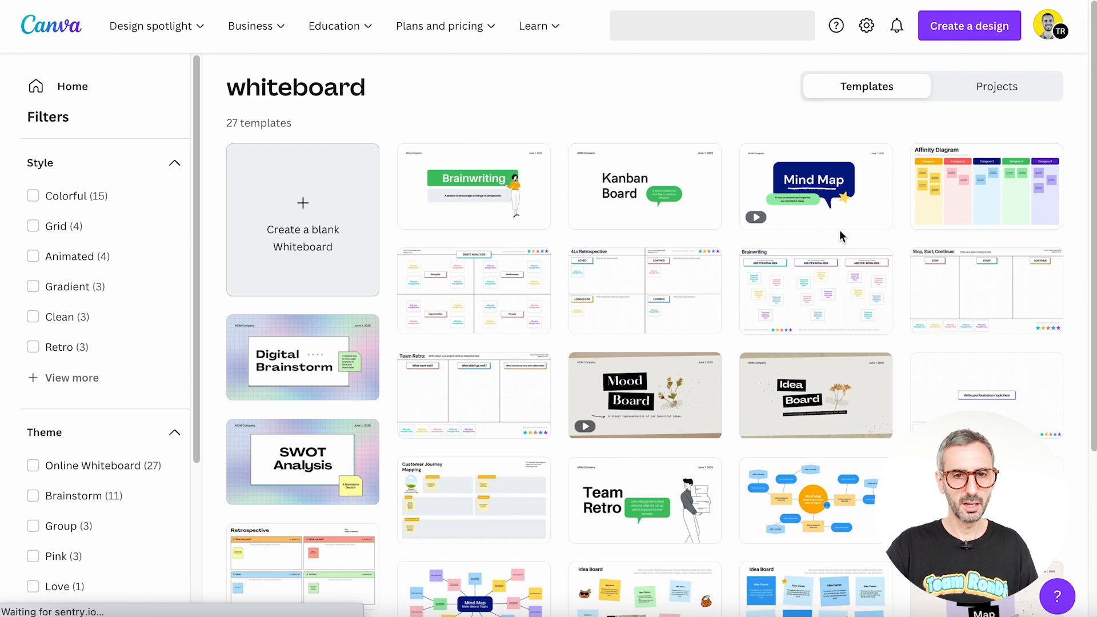
Step: Create a blank whiteboard design from the whiteboard template results
scroll(472, 278, down, 1)
scroll(472, 278, down, 3)
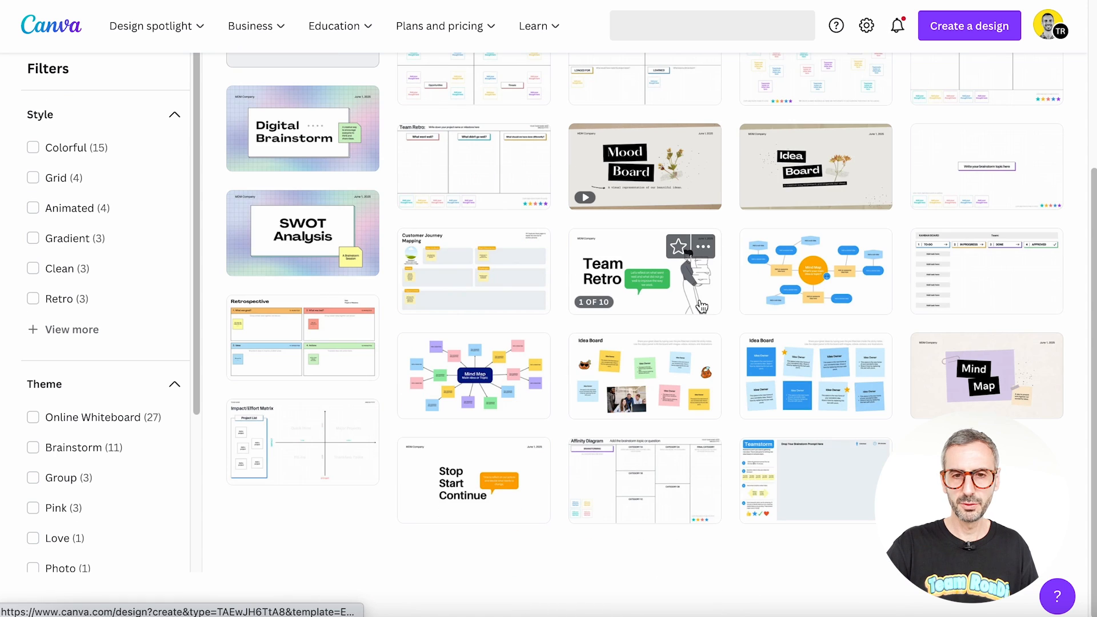
scroll(845, 349, up, 4)
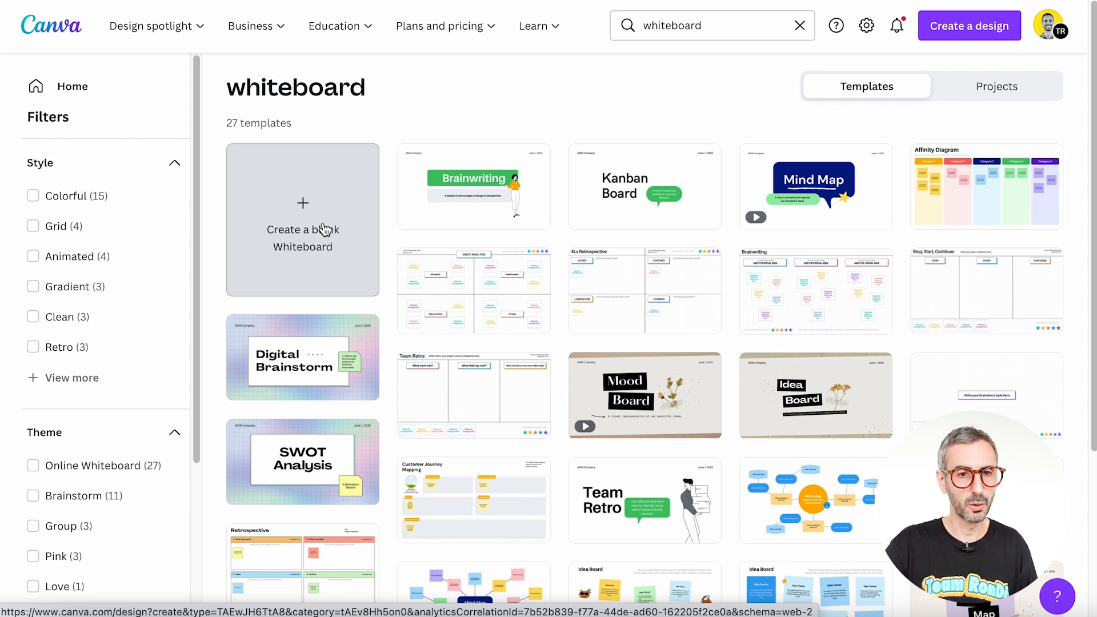
click(306, 209)
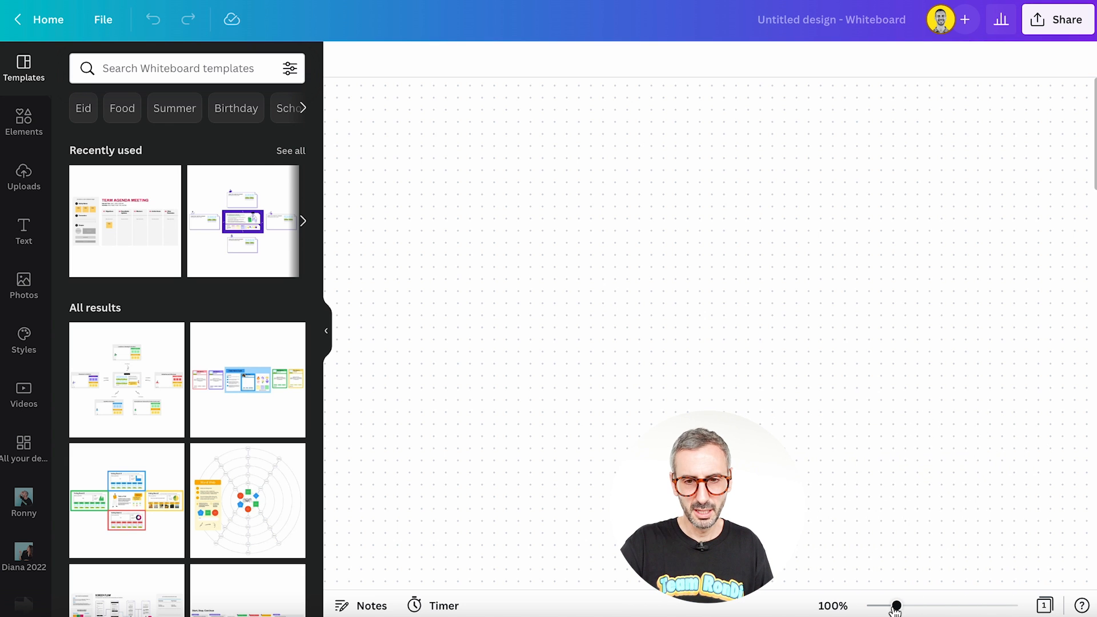
mouse_move(896, 606)
mouse_down()
mouse_move(875, 605)
mouse_move(885, 606)
mouse_up()
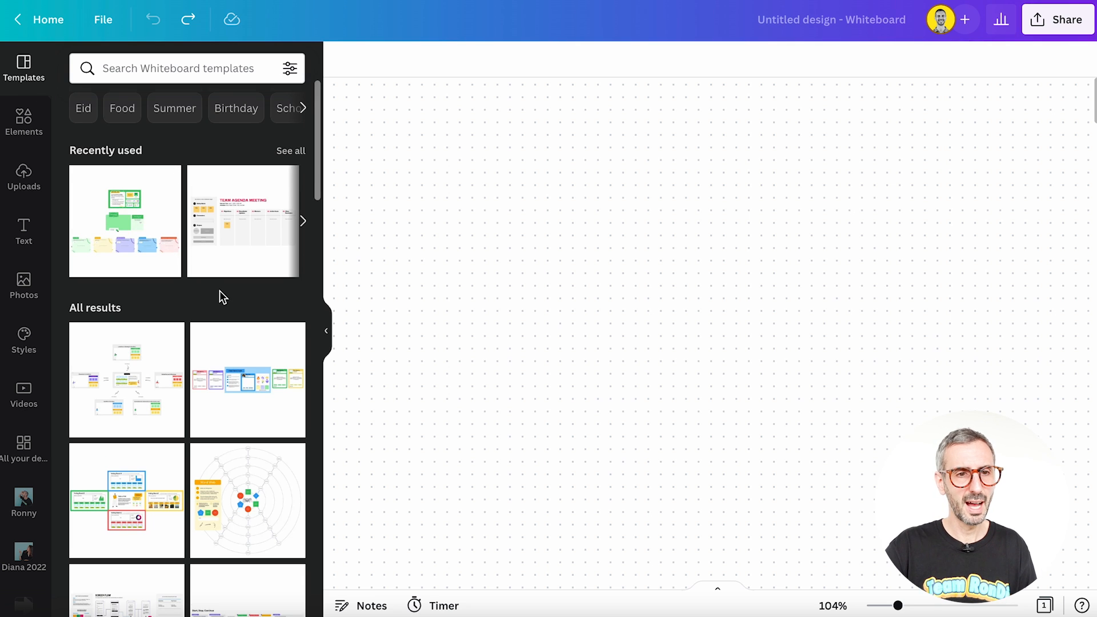
Step: Look through the whiteboard templates and check the details of the Team Debrief template
scroll(221, 294, down, 3)
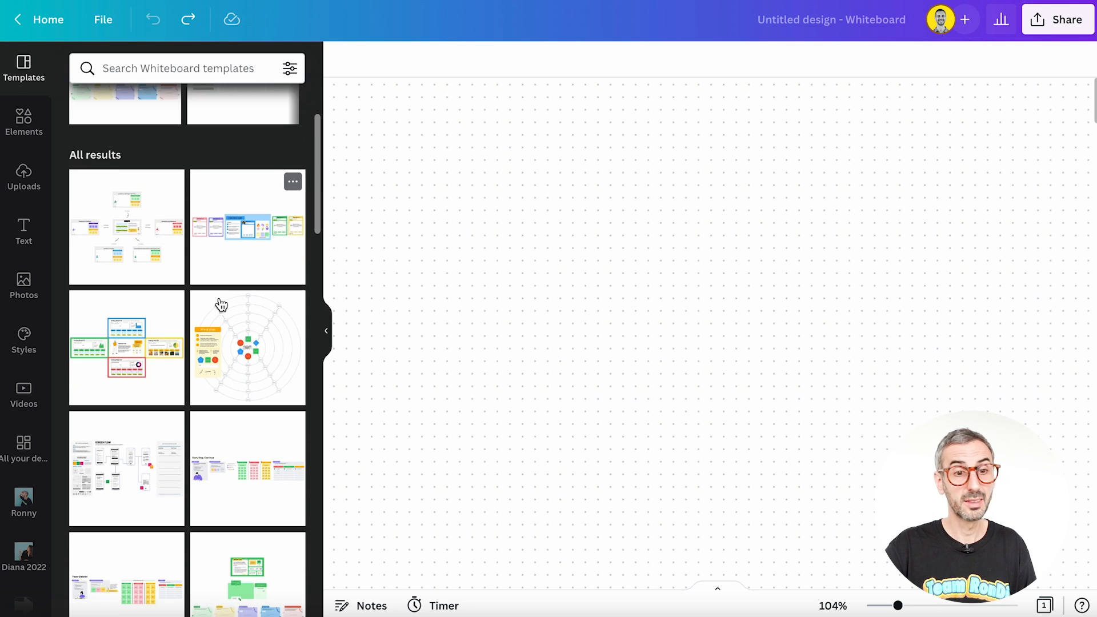
scroll(221, 305, down, 3)
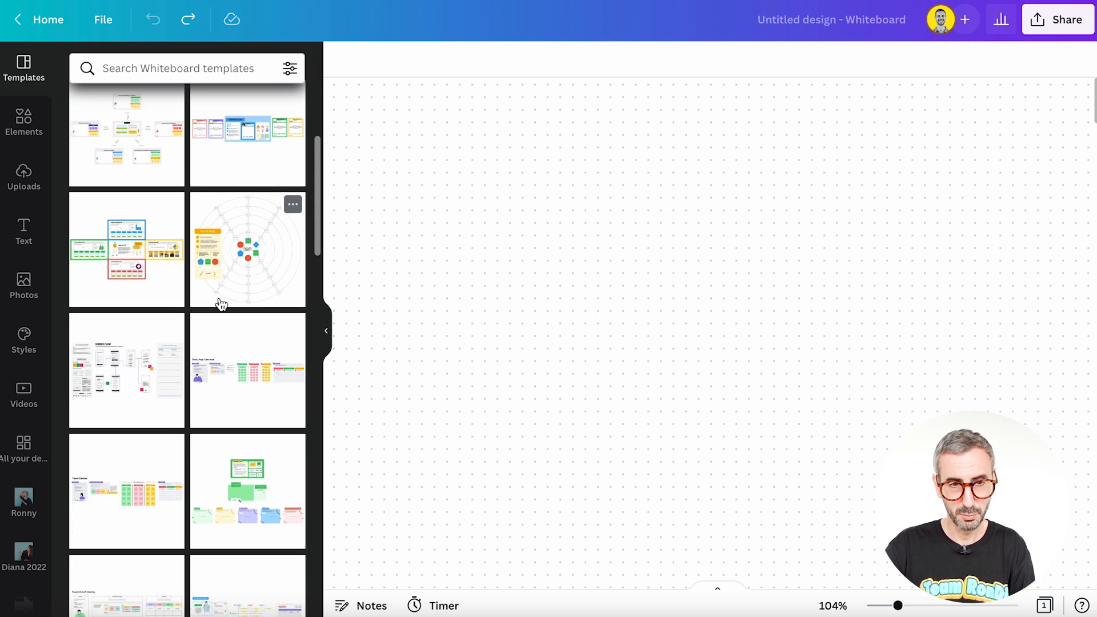
scroll(221, 305, down, 1)
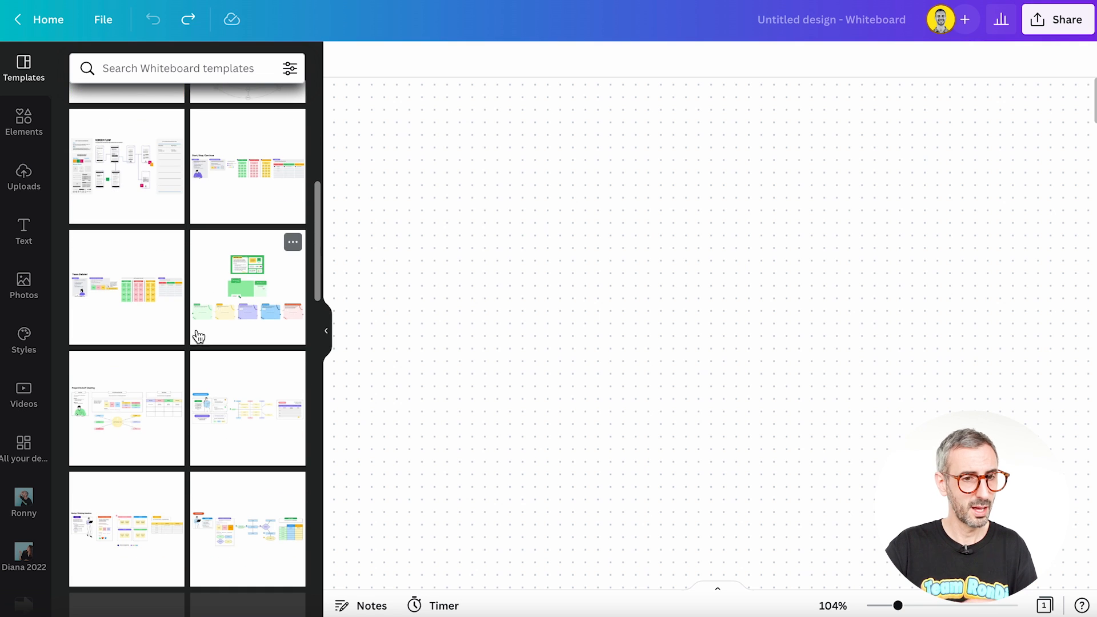
click(172, 243)
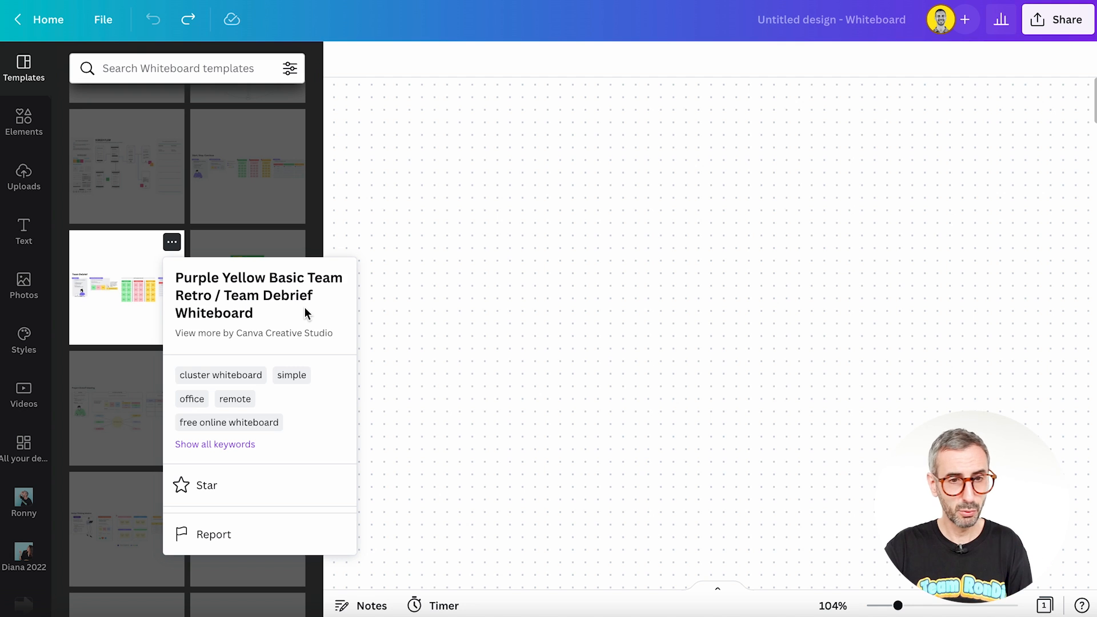
click(480, 235)
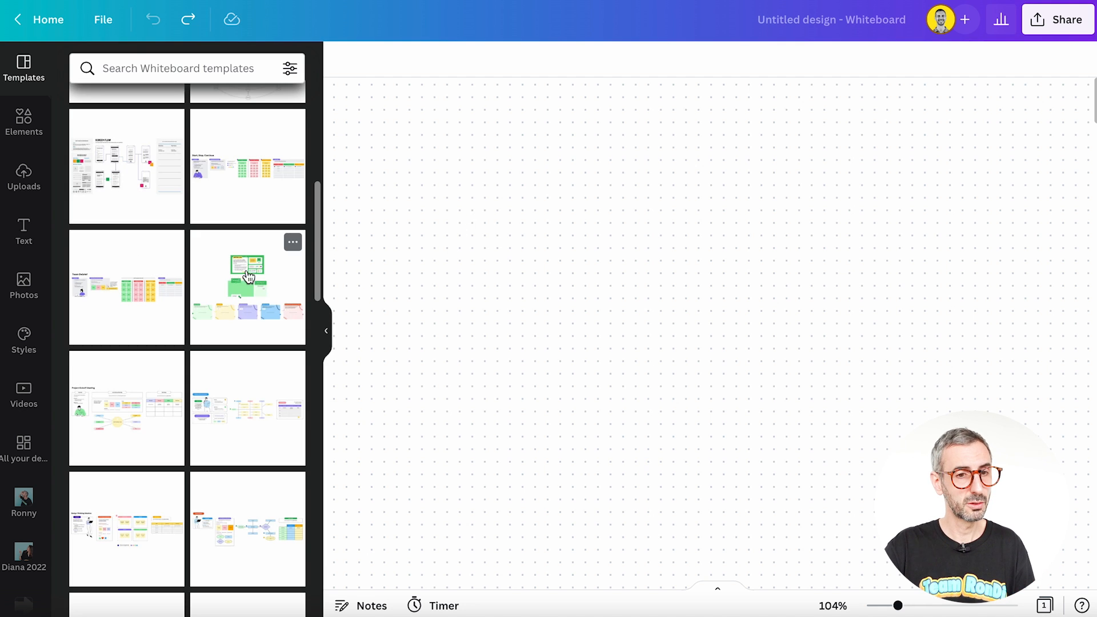
Step: Find the team meeting template with Agenda and Action Items columns and add it to the blank whiteboard
scroll(246, 284, down, 1)
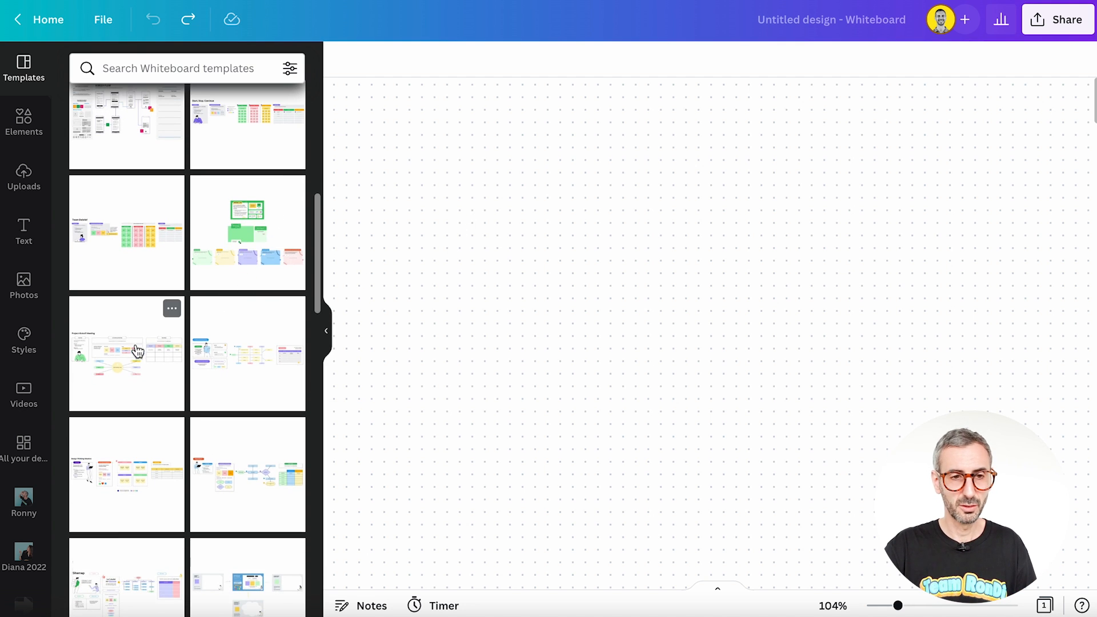
scroll(137, 350, down, 6)
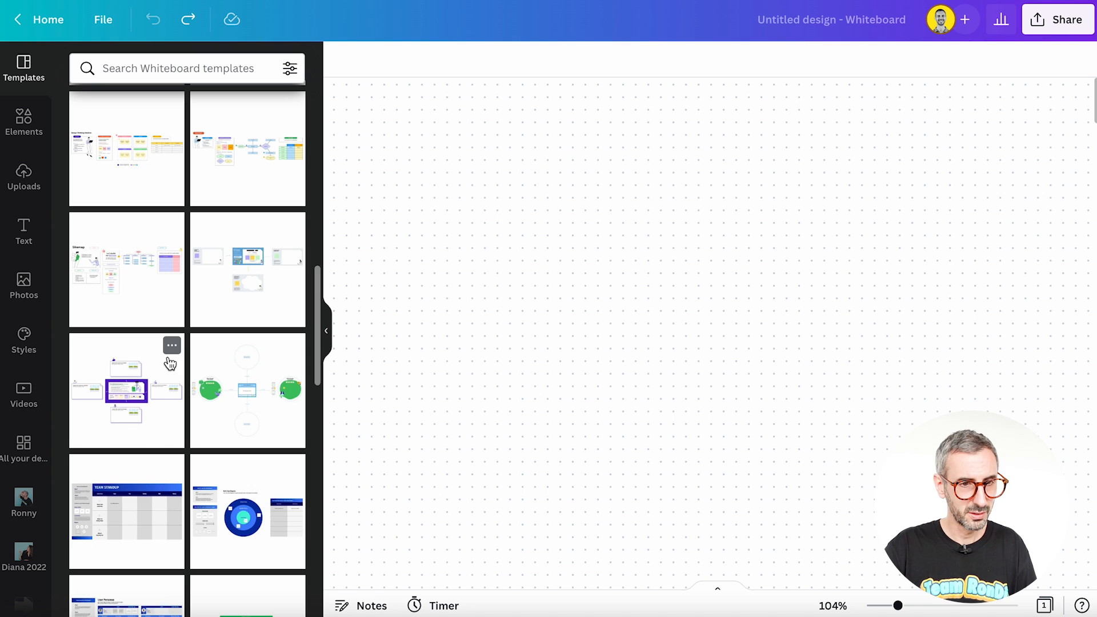
scroll(171, 372, down, 12)
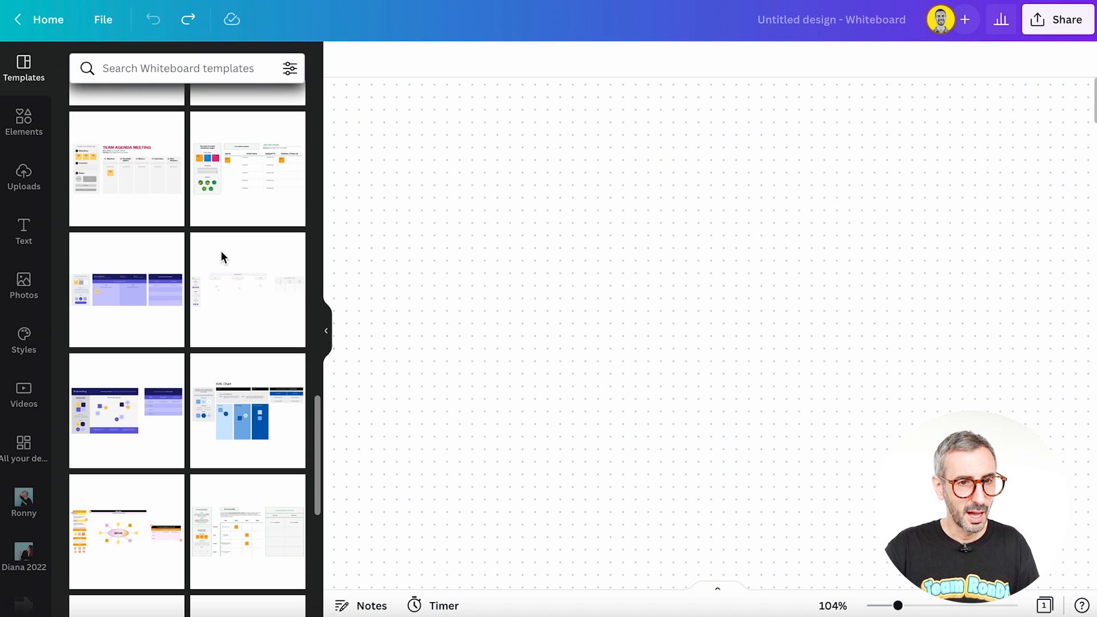
click(236, 187)
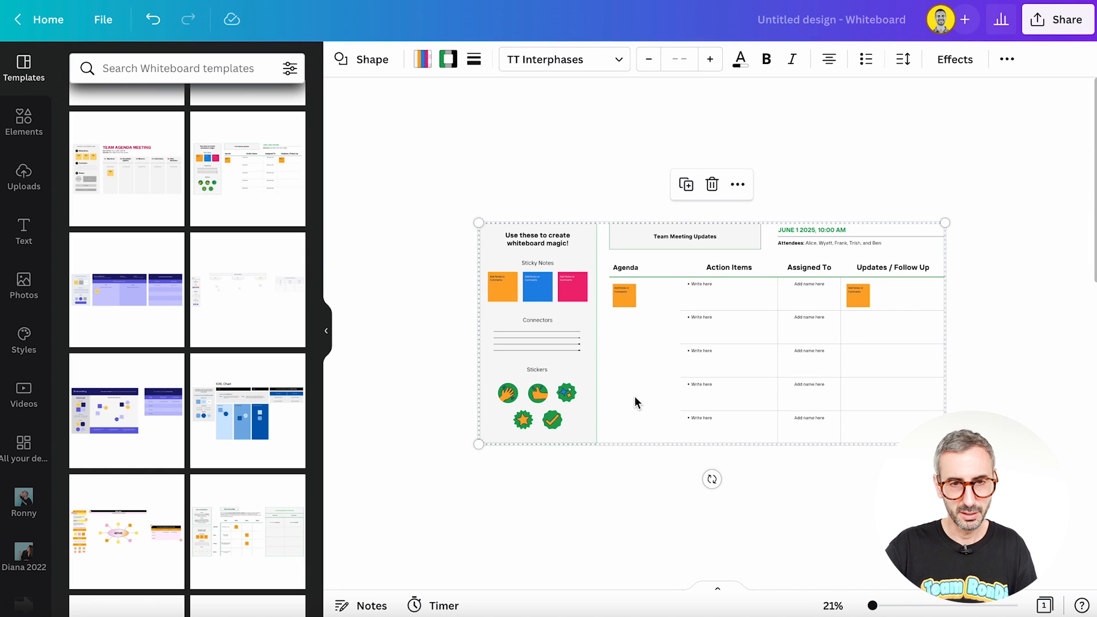
click(525, 179)
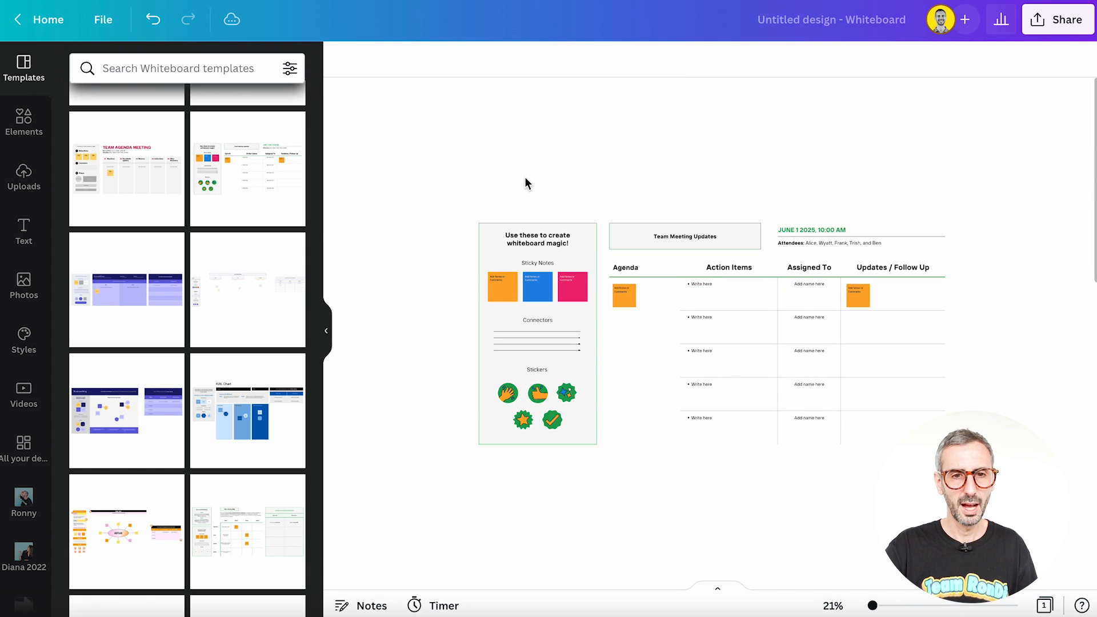
Step: Examine the grey toolkit box and its orange, blue and pink sticky notes by selecting each in turn
click(484, 278)
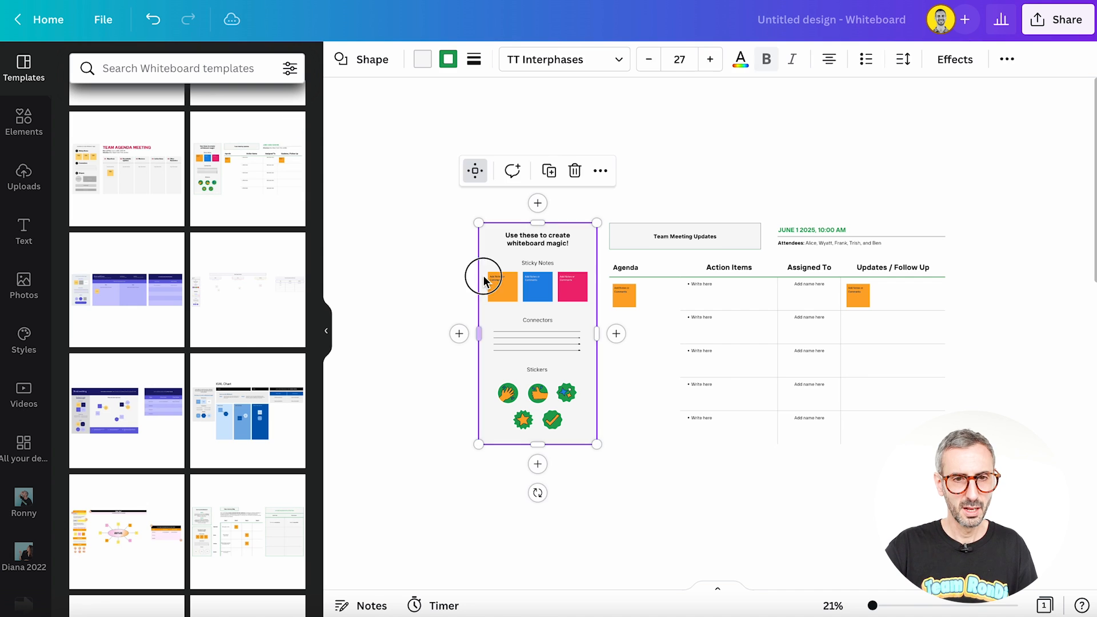
click(493, 284)
click(537, 286)
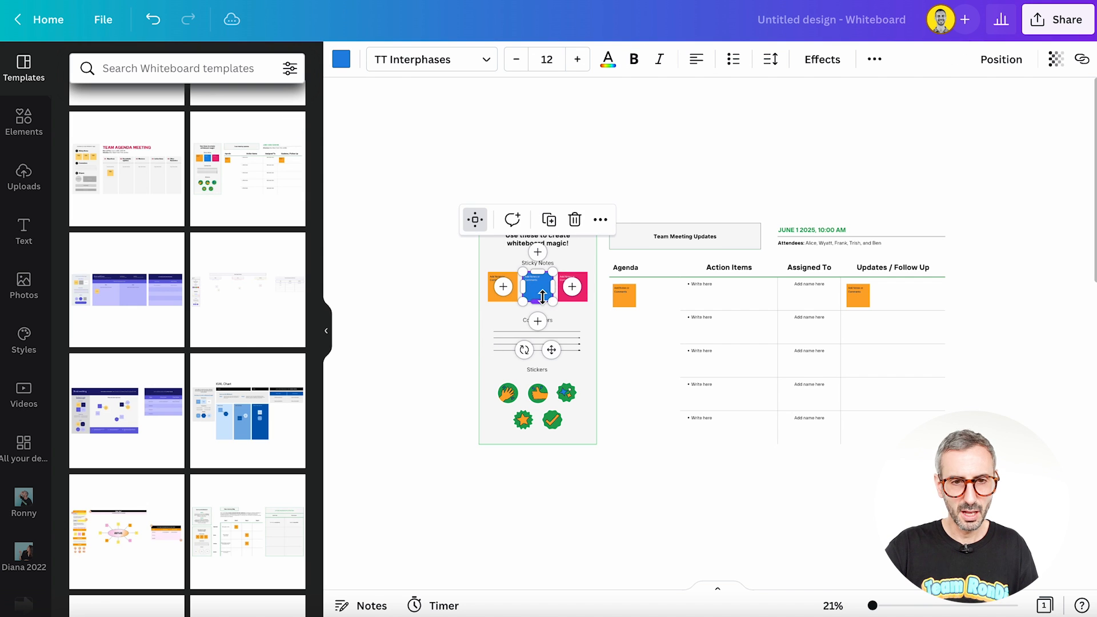
click(573, 292)
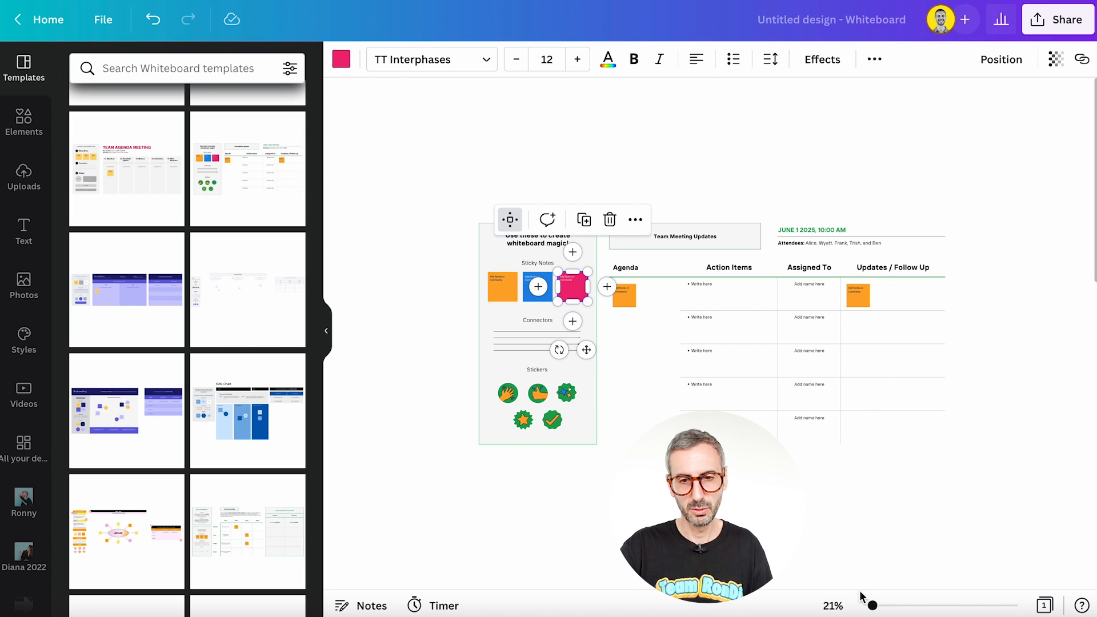
drag(873, 607, 875, 607)
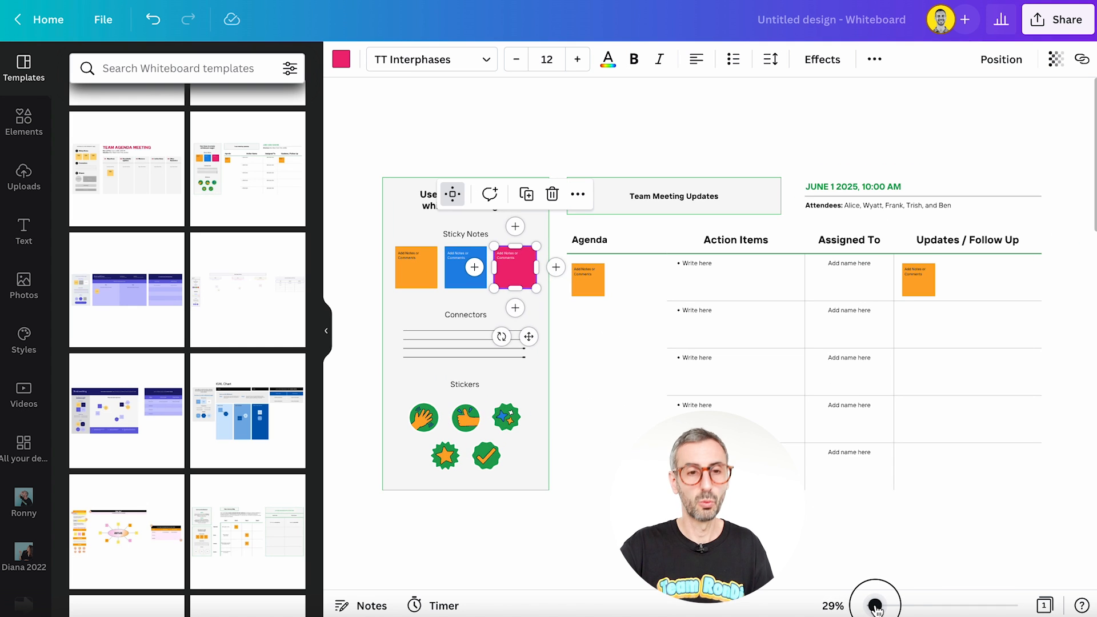
Step: Hide the template list, and examine the orange sticky note and the hand, thumbs-up and sparkle stickers in the toolkit box
click(329, 333)
click(253, 131)
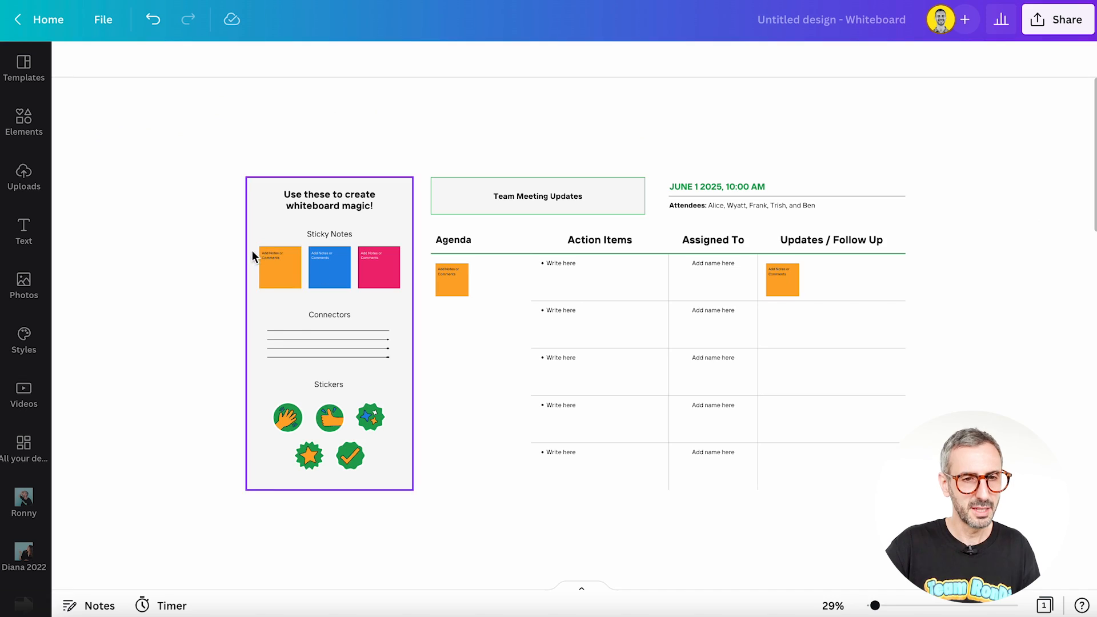
click(286, 280)
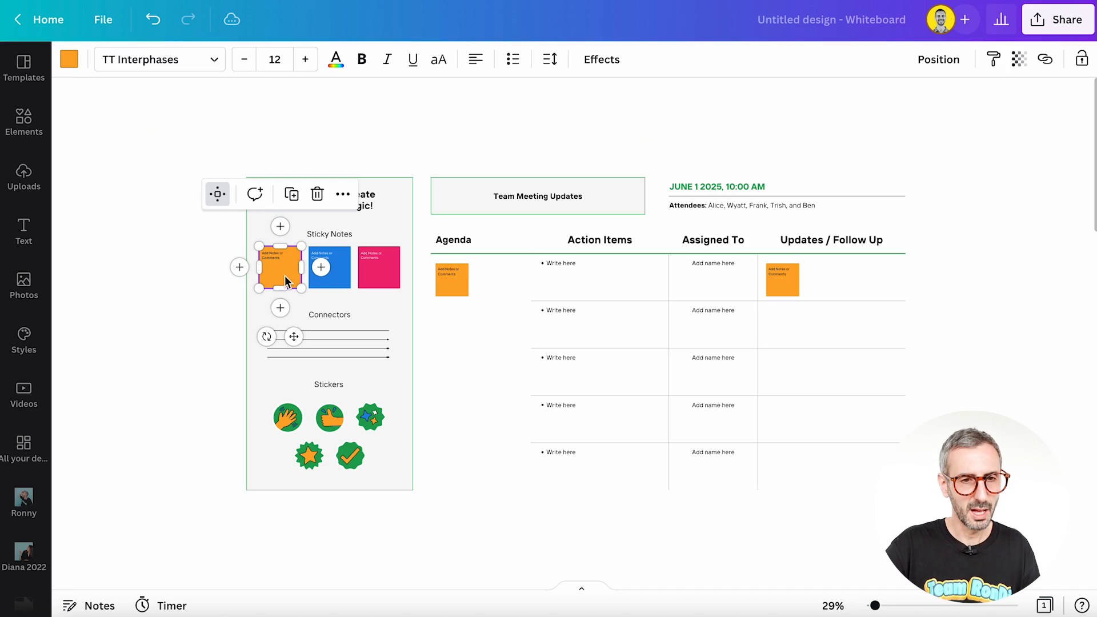
click(287, 417)
click(330, 417)
click(370, 417)
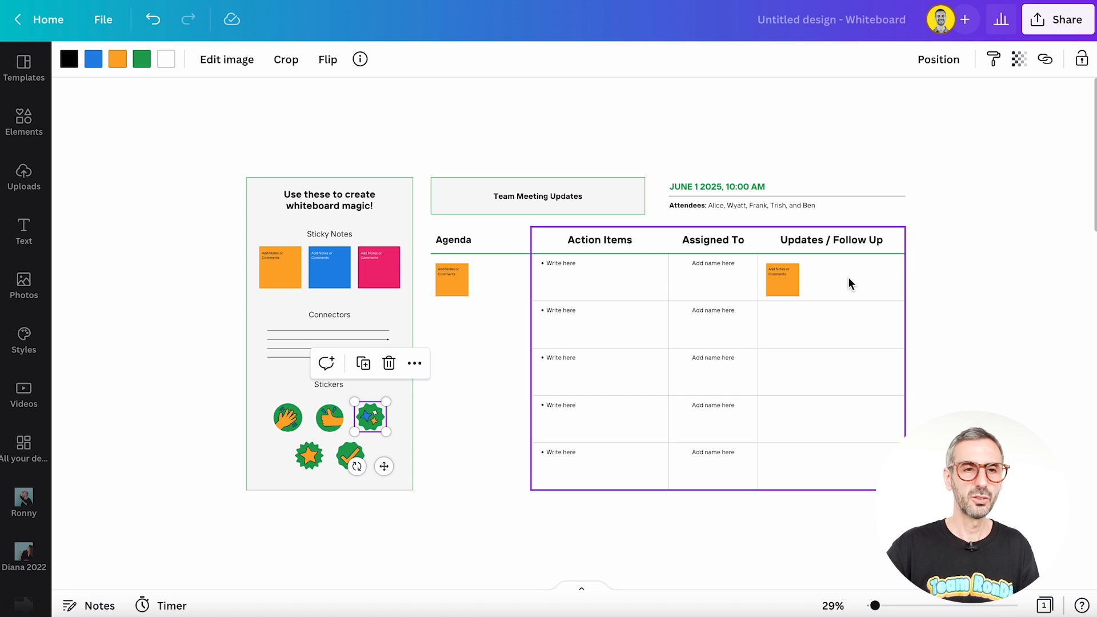
click(927, 403)
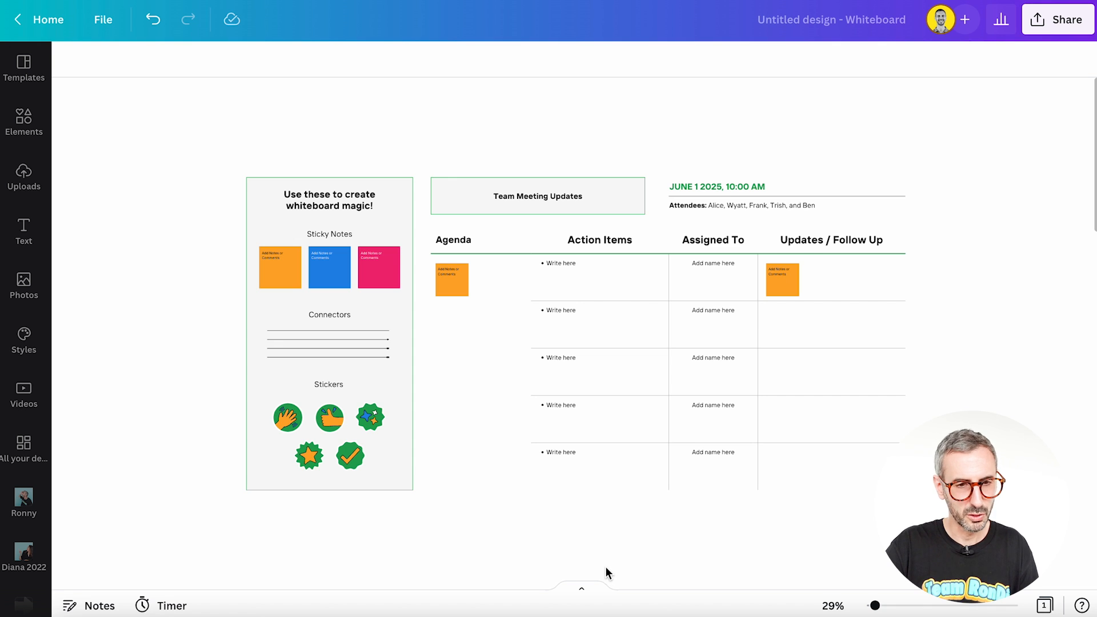
Step: Move the hand sticker out of the toolkit box onto the empty canvas to the right of the meeting table
scroll(606, 573, down, 1)
scroll(609, 571, up, 1)
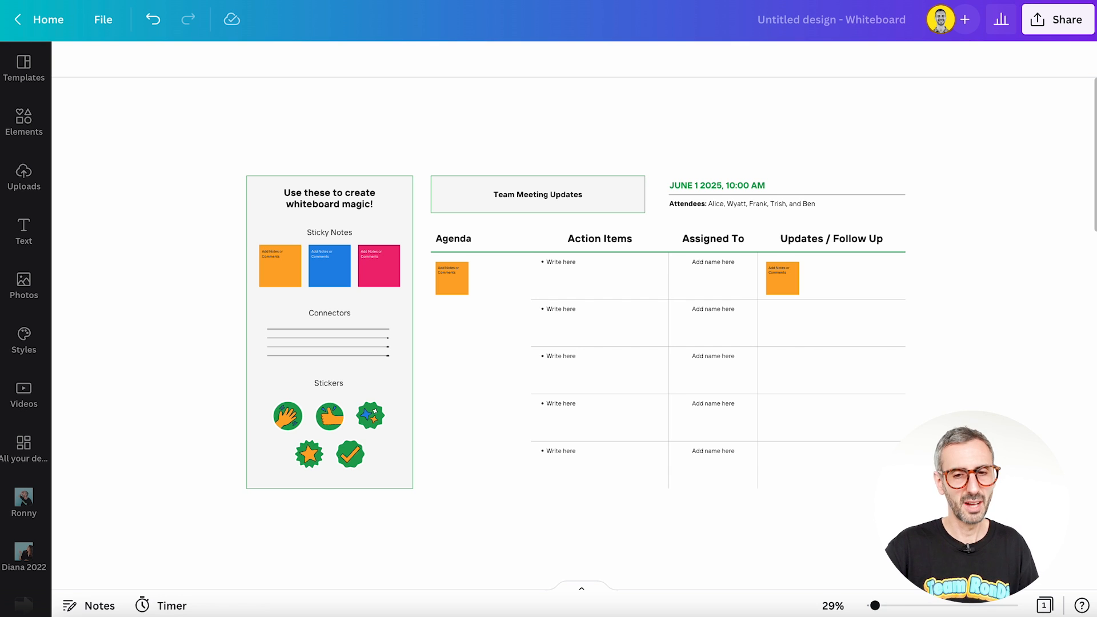
drag(875, 606, 871, 608)
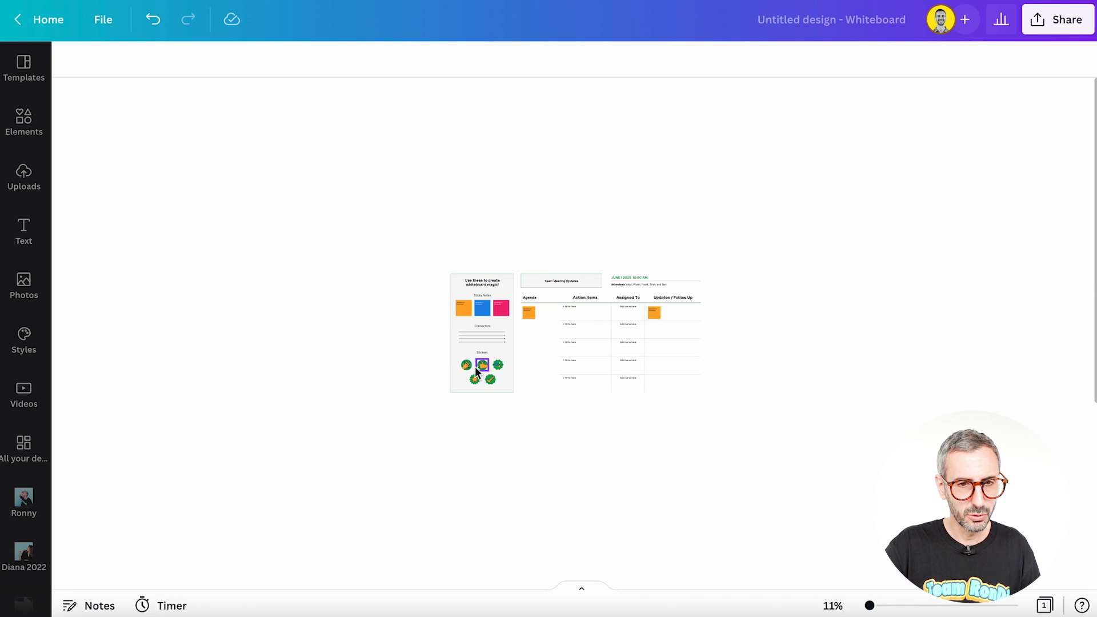
drag(467, 368, 905, 333)
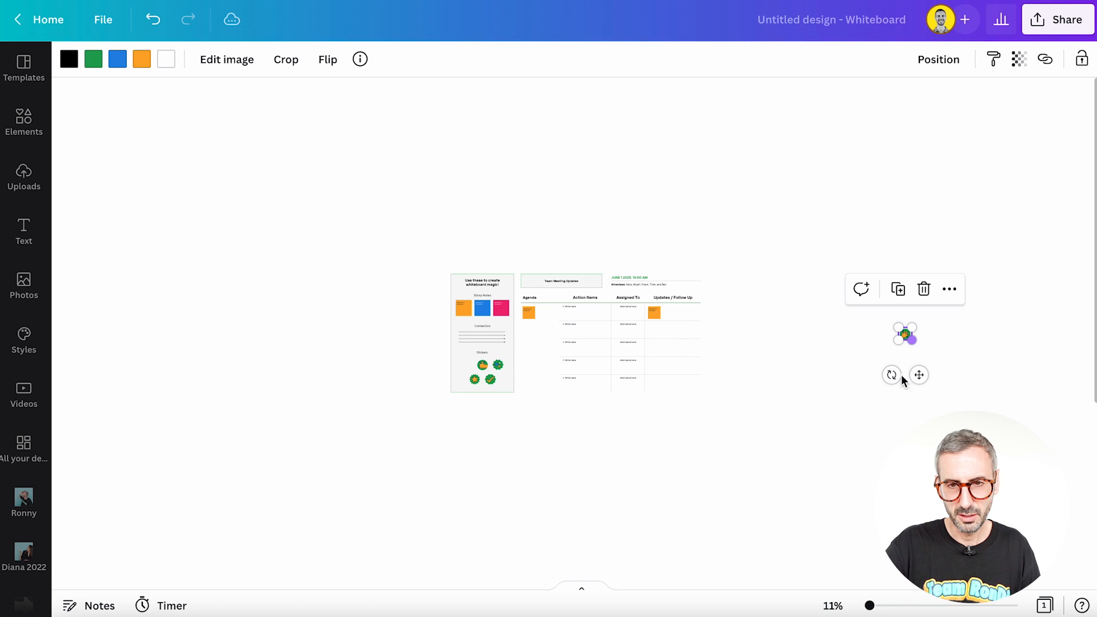
Step: Move the hand sticker much farther to the right, beyond the visible canvas, to extend the whiteboard
drag(869, 606, 874, 606)
drag(812, 587, 1080, 593)
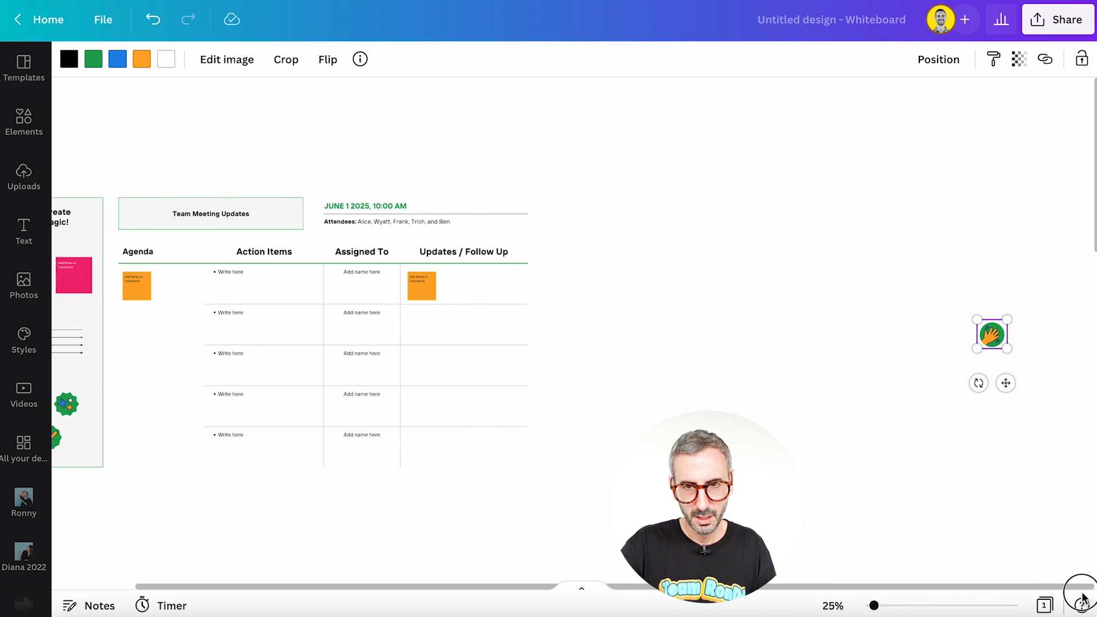
click(870, 365)
drag(999, 335, 1094, 330)
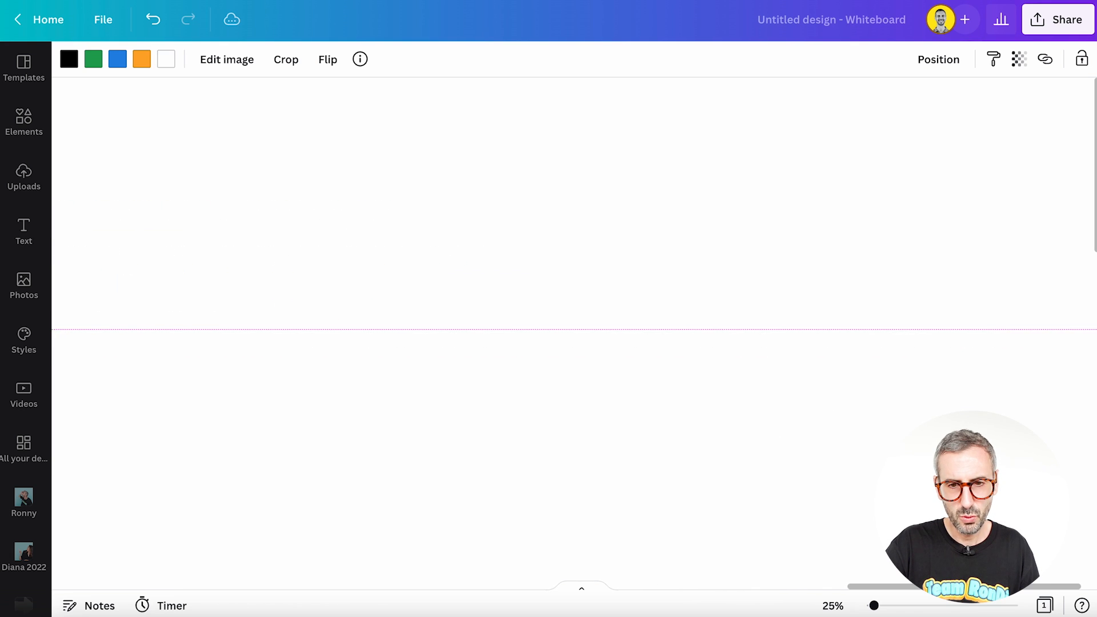
drag(1095, 329, 1075, 330)
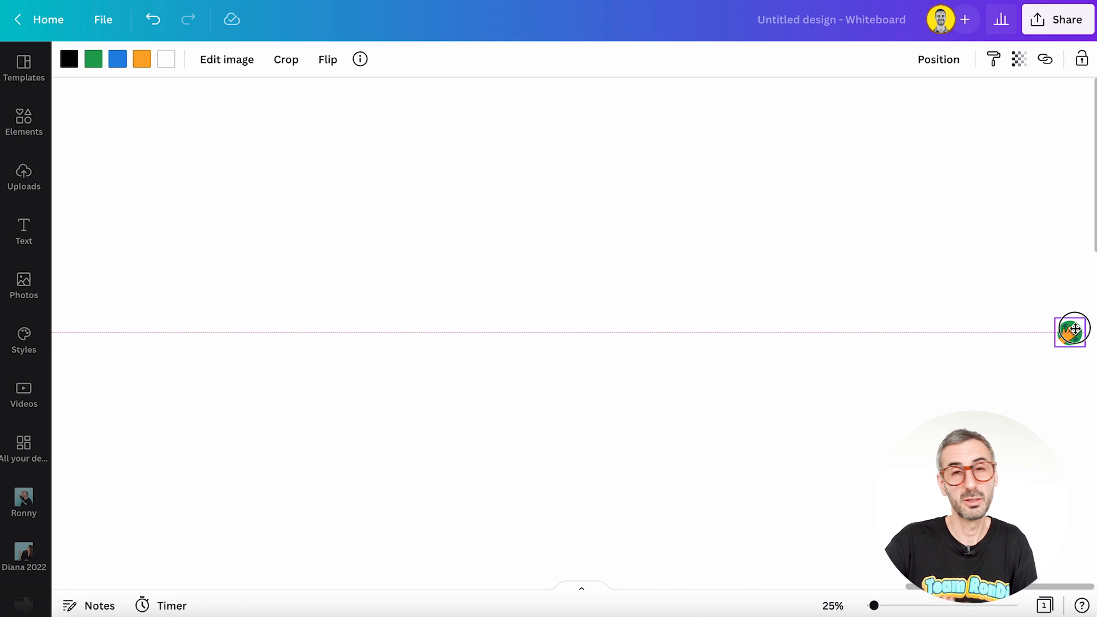
drag(1074, 330, 549, 324)
Step: Bring the distant hand sticker back to just below the meeting template
drag(875, 608, 859, 609)
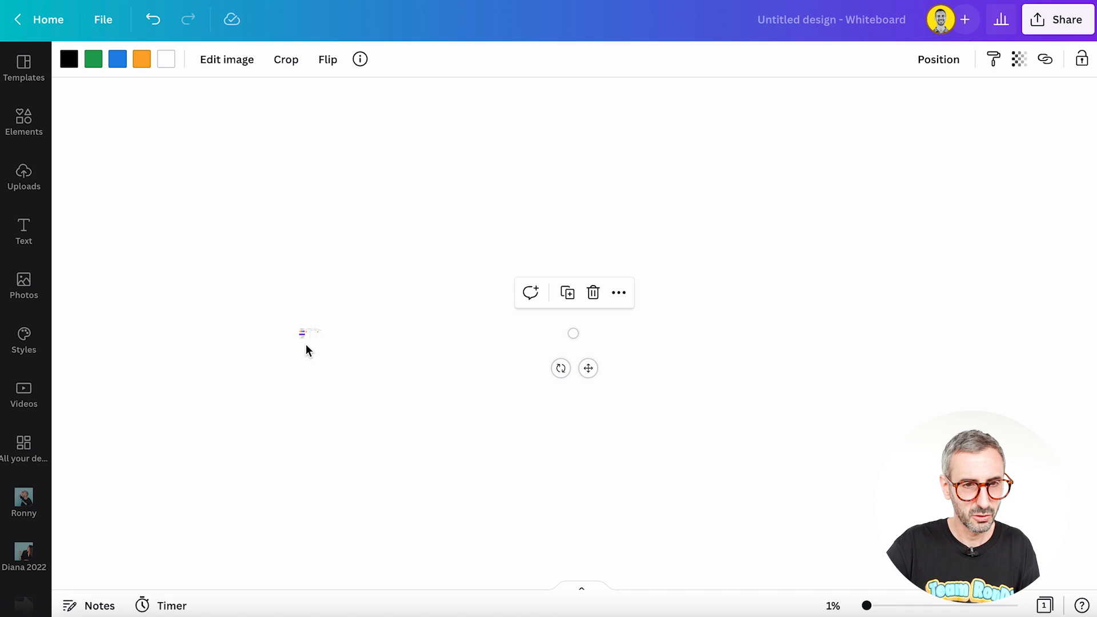
click(283, 323)
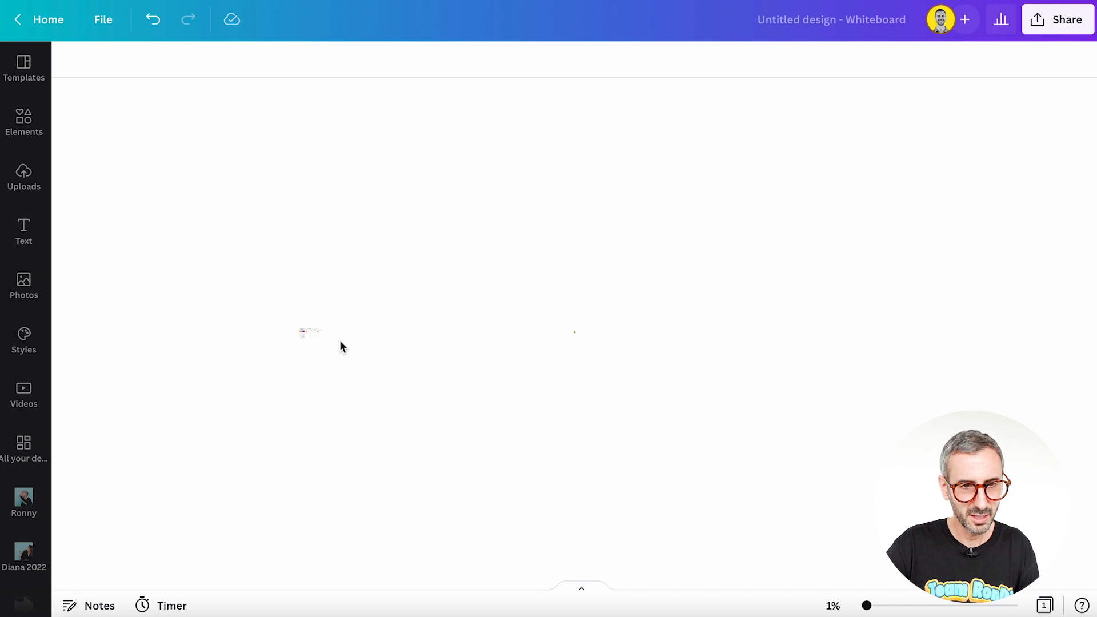
drag(545, 309, 574, 314)
click(629, 389)
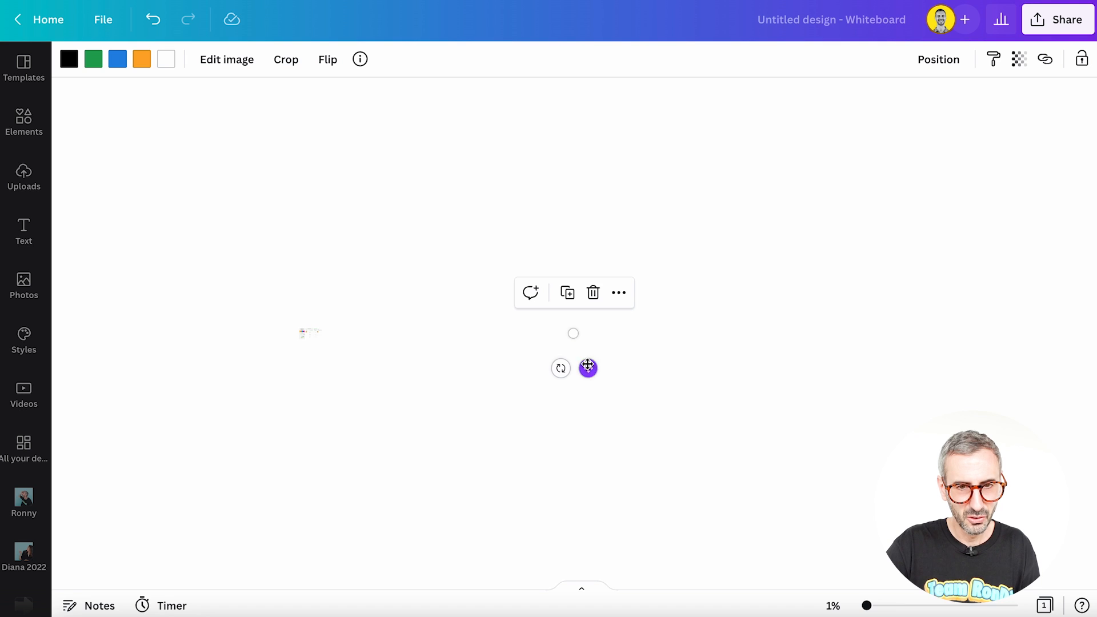
drag(588, 367, 537, 364)
drag(334, 384, 336, 385)
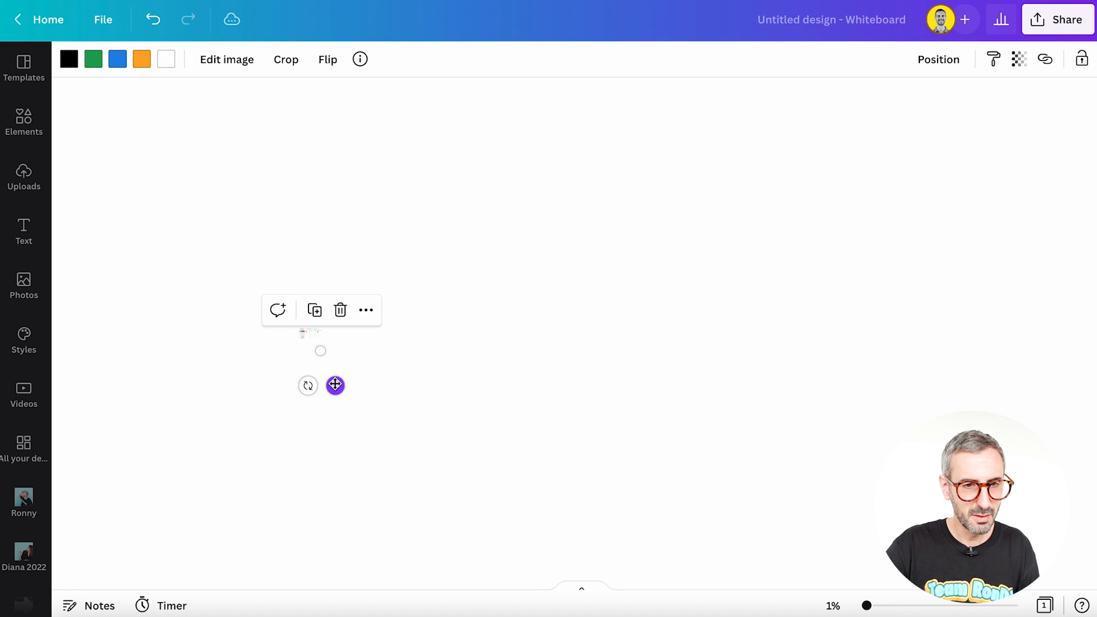
Step: Select all elements of the meeting template and bring them into close view at 36% zoom
drag(140, 235, 440, 416)
drag(867, 606, 878, 606)
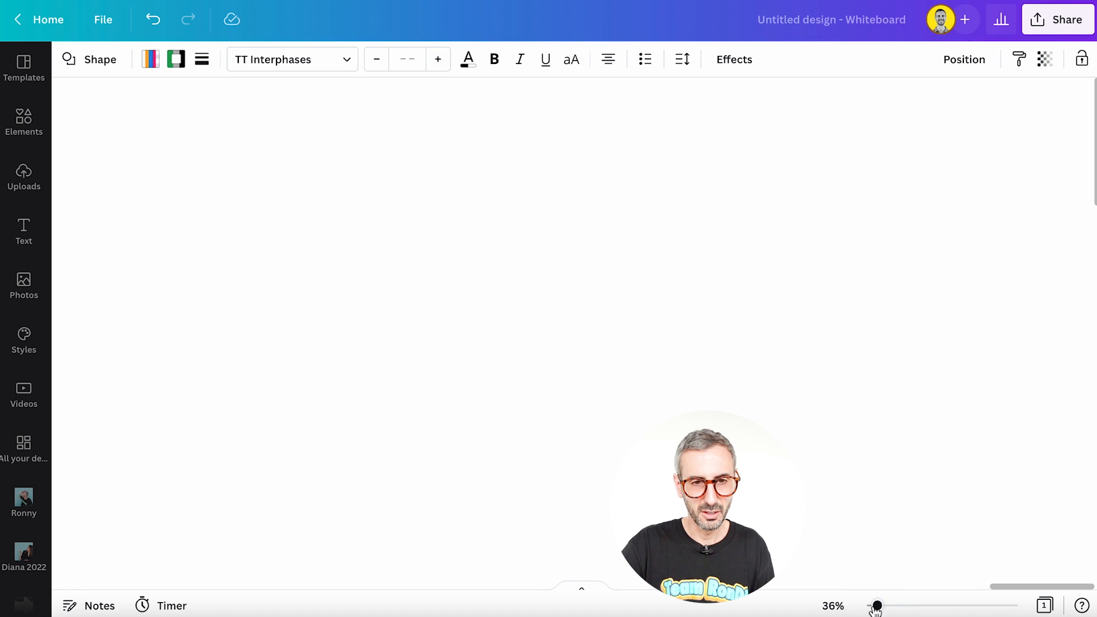
drag(1029, 587, 890, 579)
drag(1003, 587, 142, 532)
scroll(142, 531, left, 9)
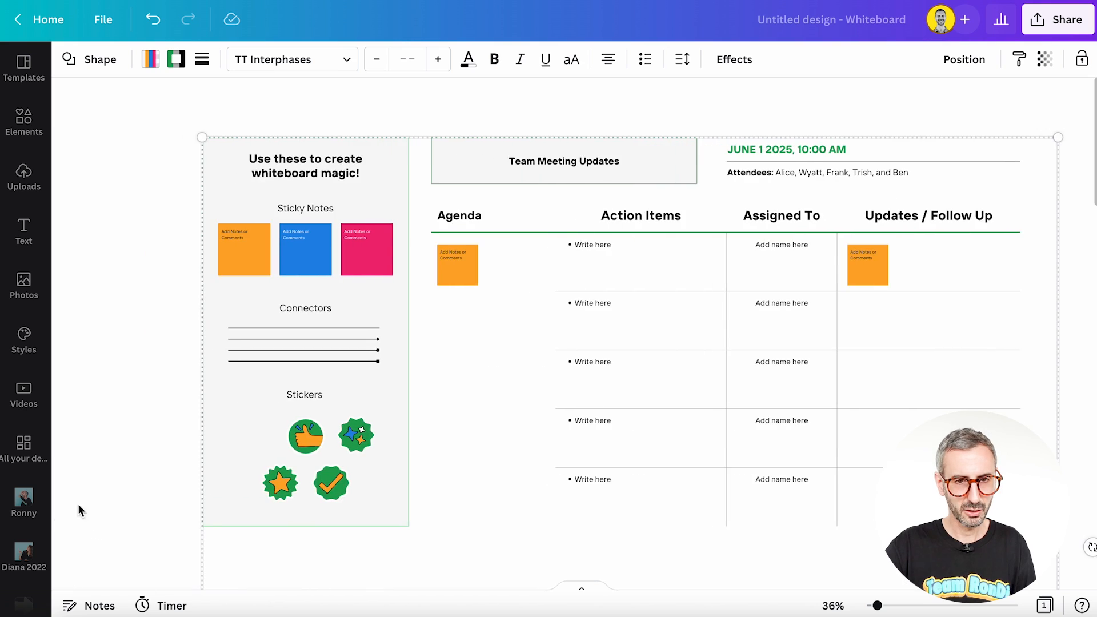
Step: Pan the whiteboard up and down over the meeting template and the empty canvas above it
scroll(310, 313, up, 1)
scroll(333, 320, down, 2)
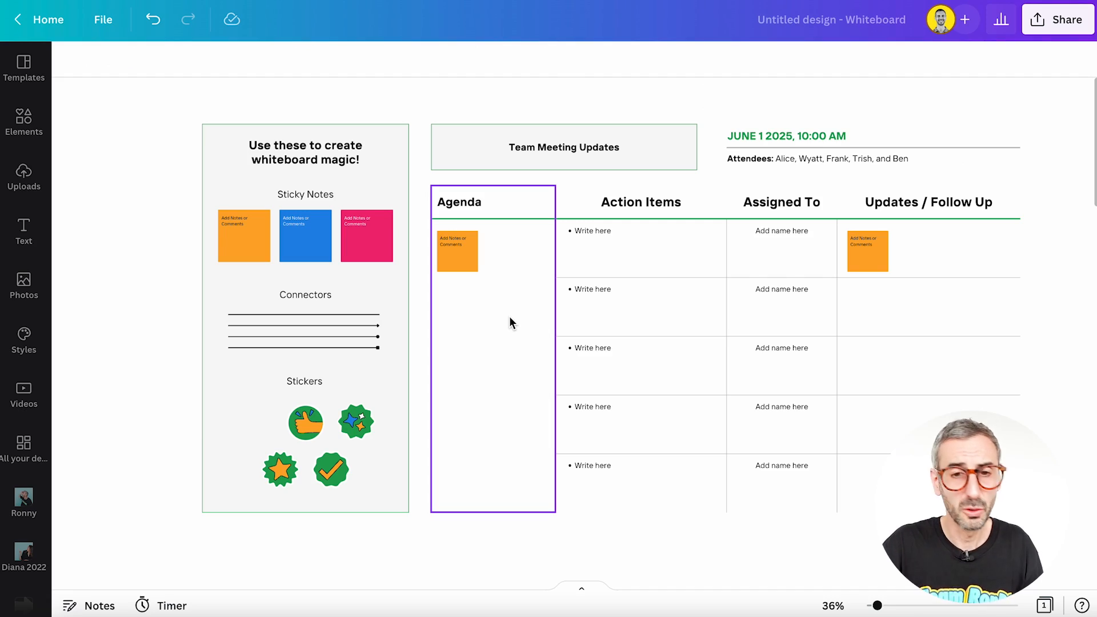
scroll(510, 318, up, 3)
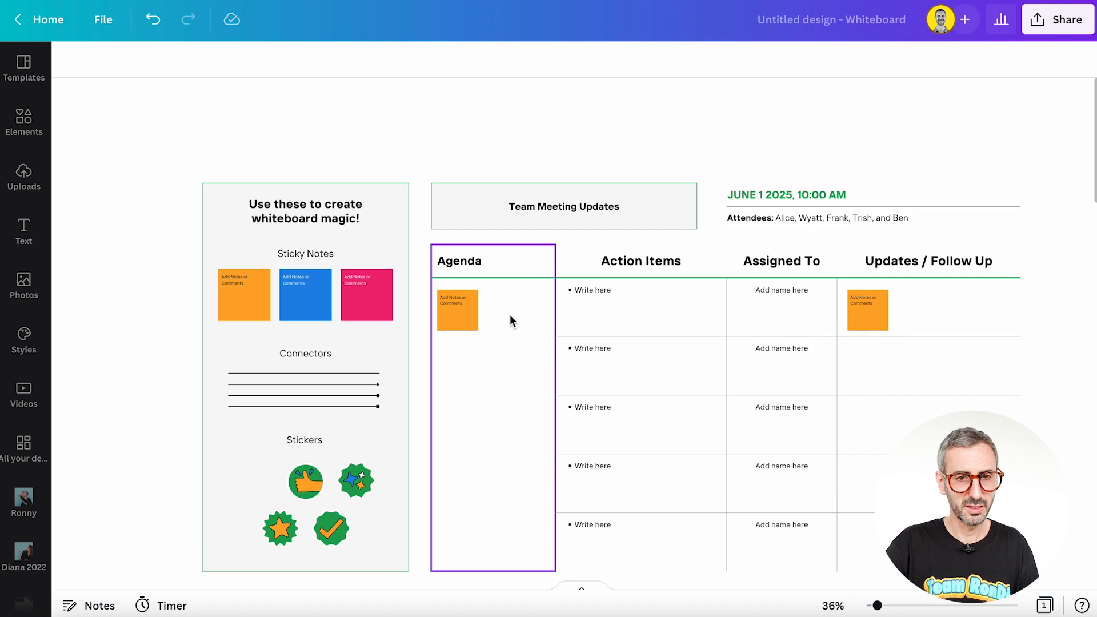
scroll(510, 315, down, 4)
scroll(510, 319, up, 7)
scroll(510, 318, down, 7)
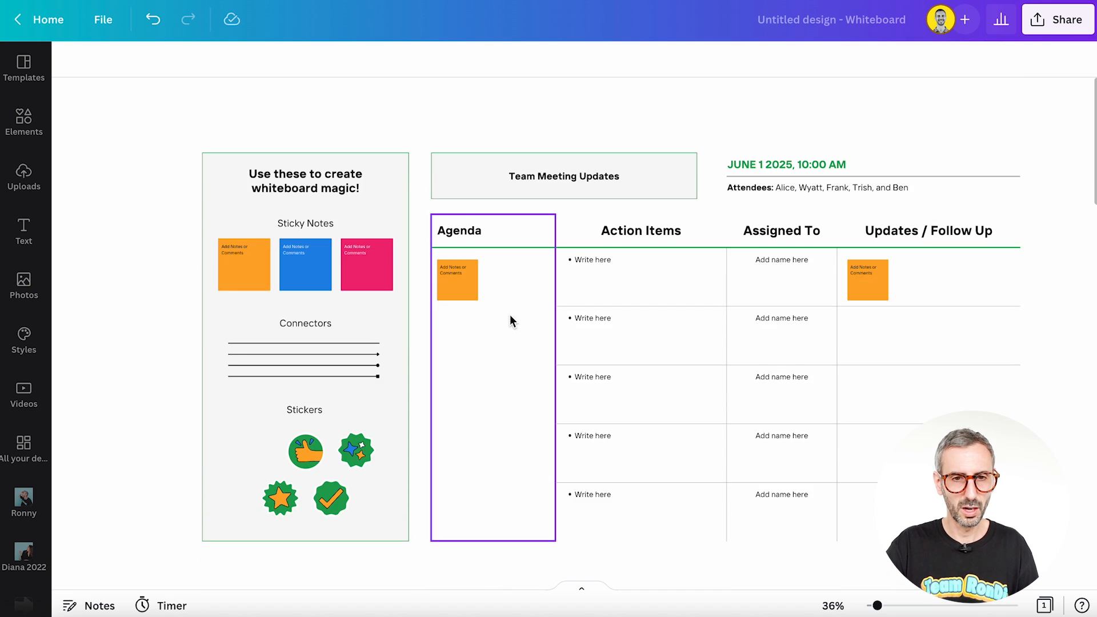
scroll(510, 318, up, 1)
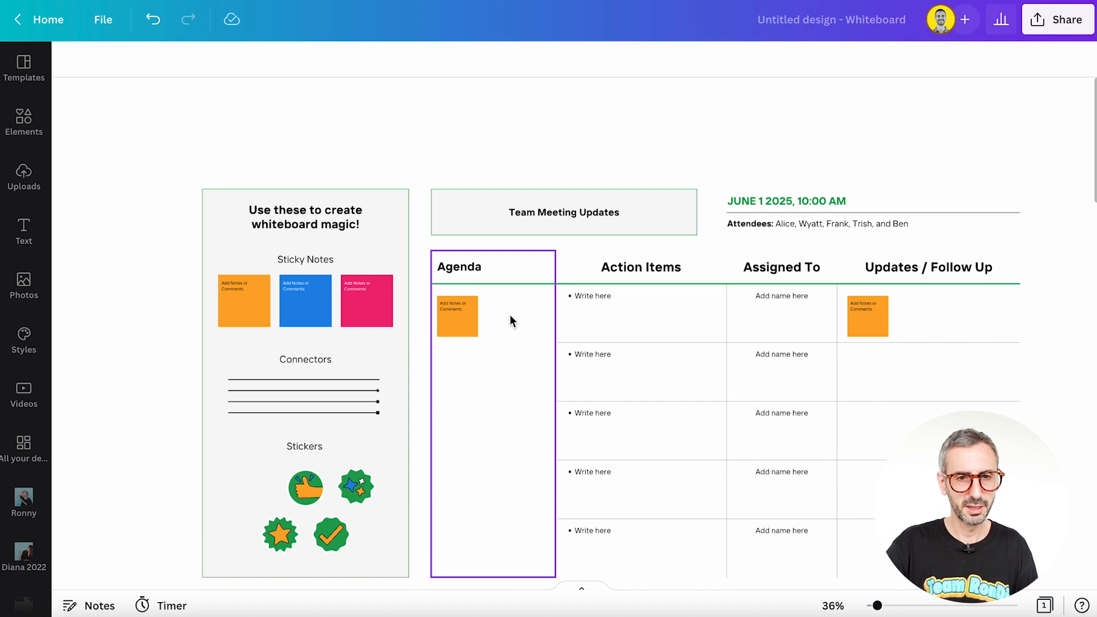
scroll(471, 287, down, 2)
click(471, 286)
scroll(471, 286, up, 4)
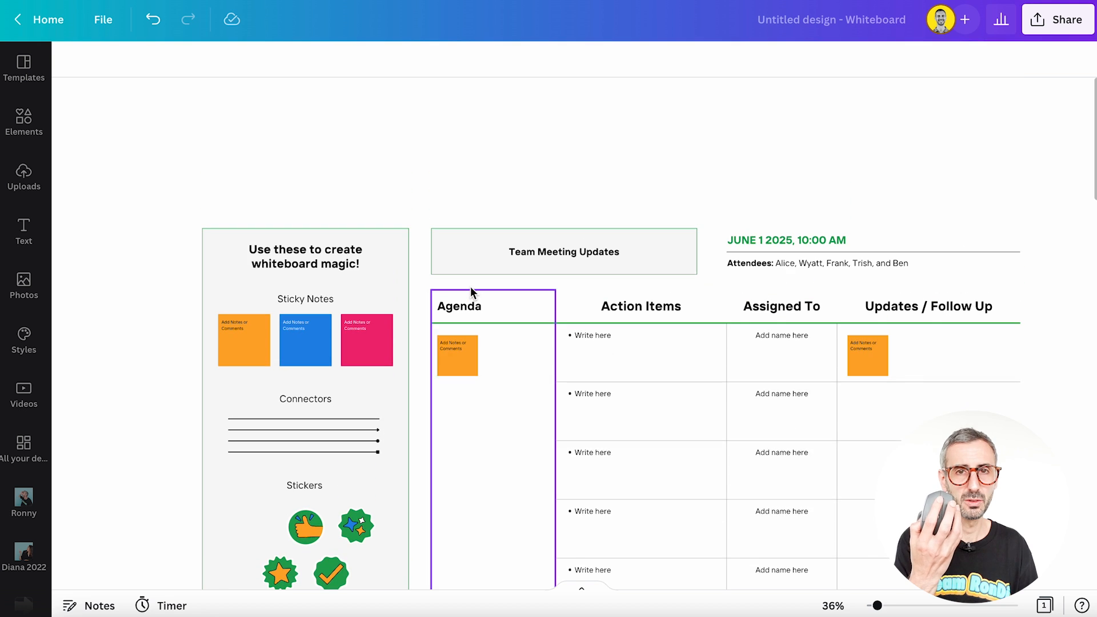
scroll(471, 287, up, 3)
scroll(471, 287, down, 1)
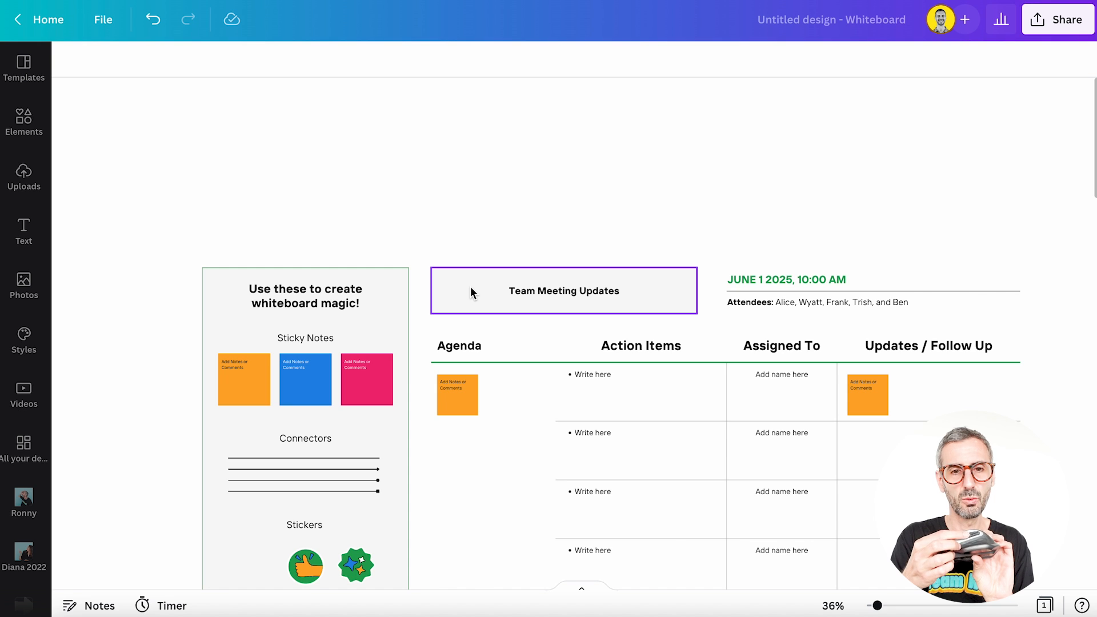
Step: Pan the whiteboard sideways across the toolkit box and the meeting table
scroll(471, 286, right, 2)
scroll(471, 287, left, 5)
scroll(471, 286, right, 4)
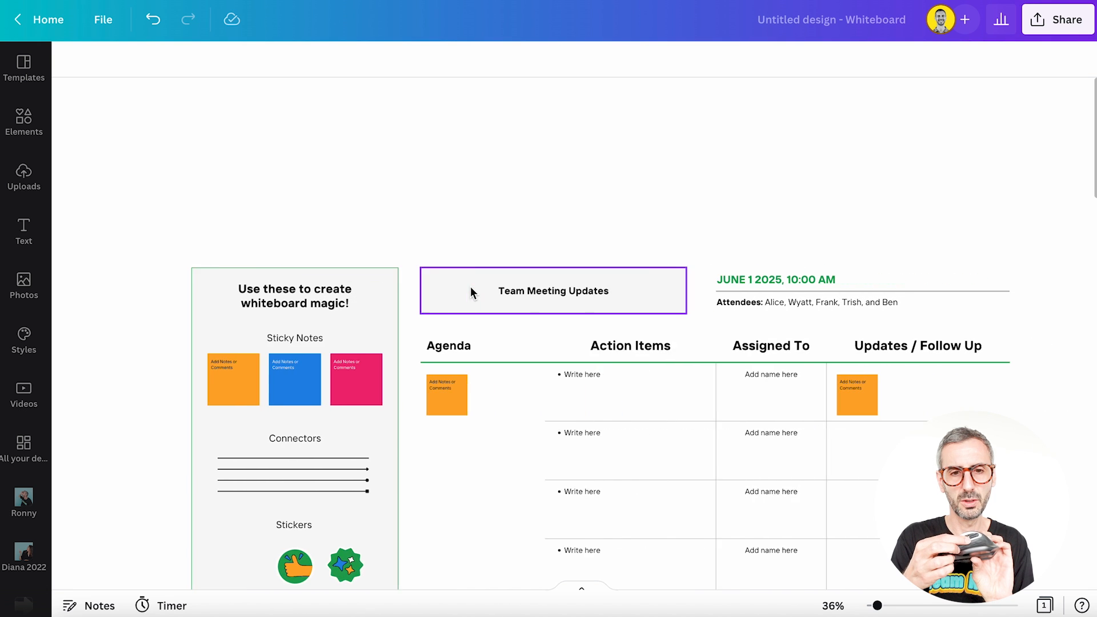
scroll(471, 286, left, 3)
scroll(471, 287, right, 4)
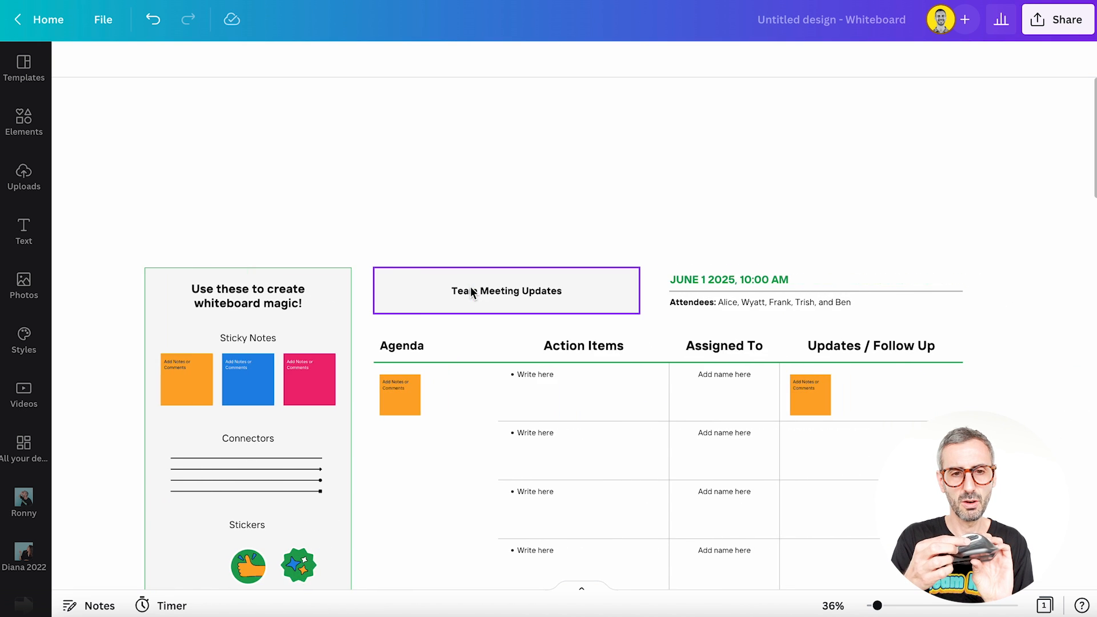
scroll(472, 293, left, 4)
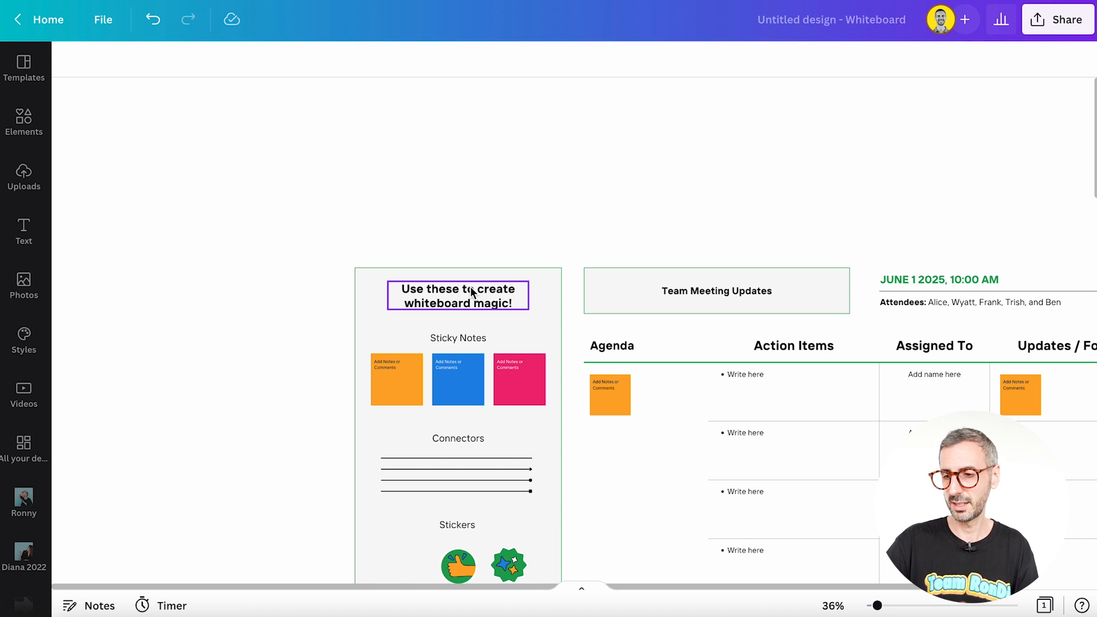
Step: Pan the whiteboard freely in all directions around the meeting template
scroll(663, 403, down, 4)
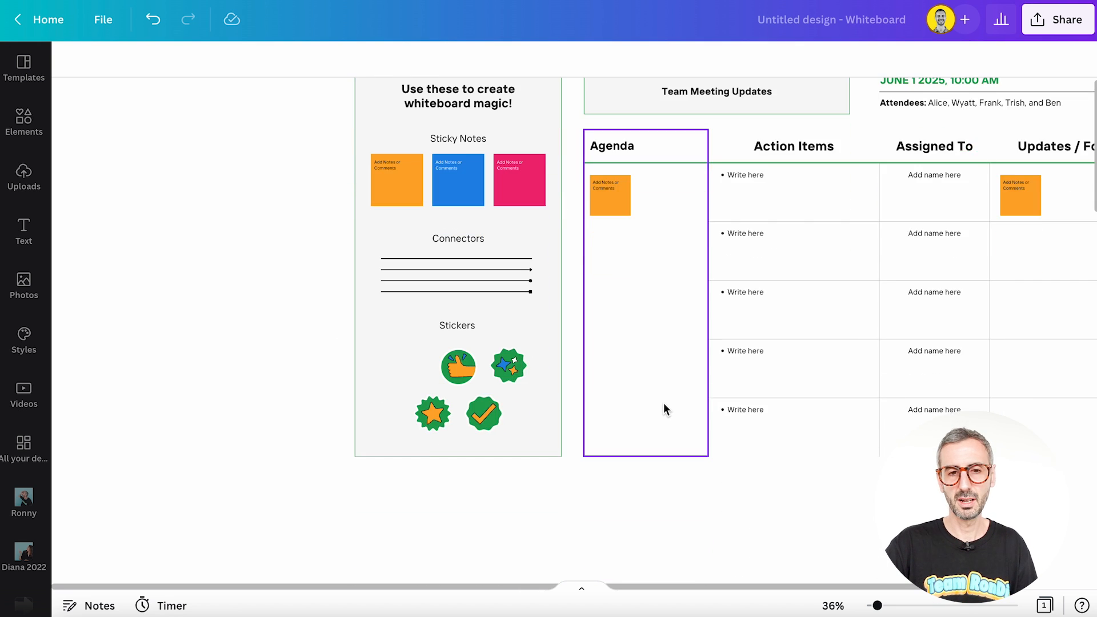
scroll(663, 403, up, 1)
scroll(587, 392, right, 3)
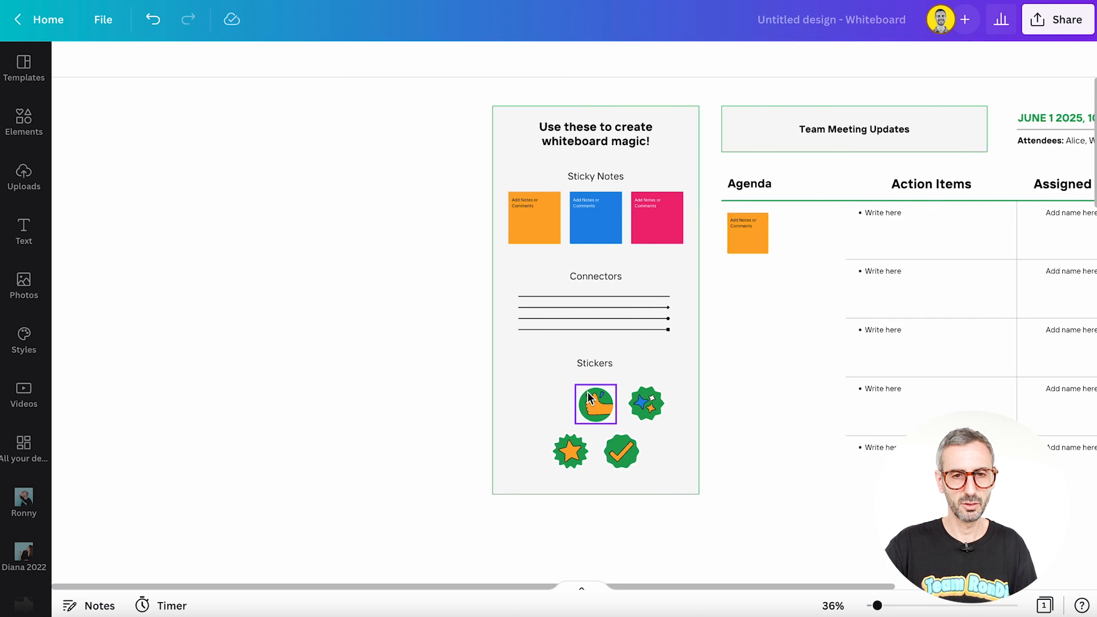
scroll(588, 392, left, 2)
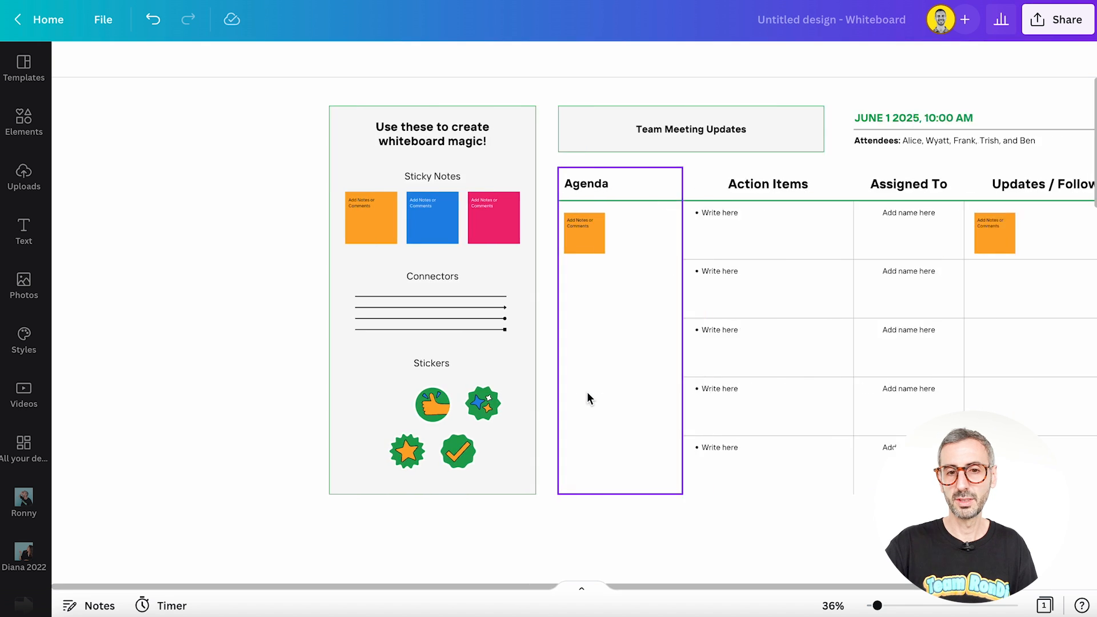
scroll(587, 392, right, 5)
scroll(586, 393, up, 1)
scroll(587, 393, down, 1)
scroll(587, 393, left, 4)
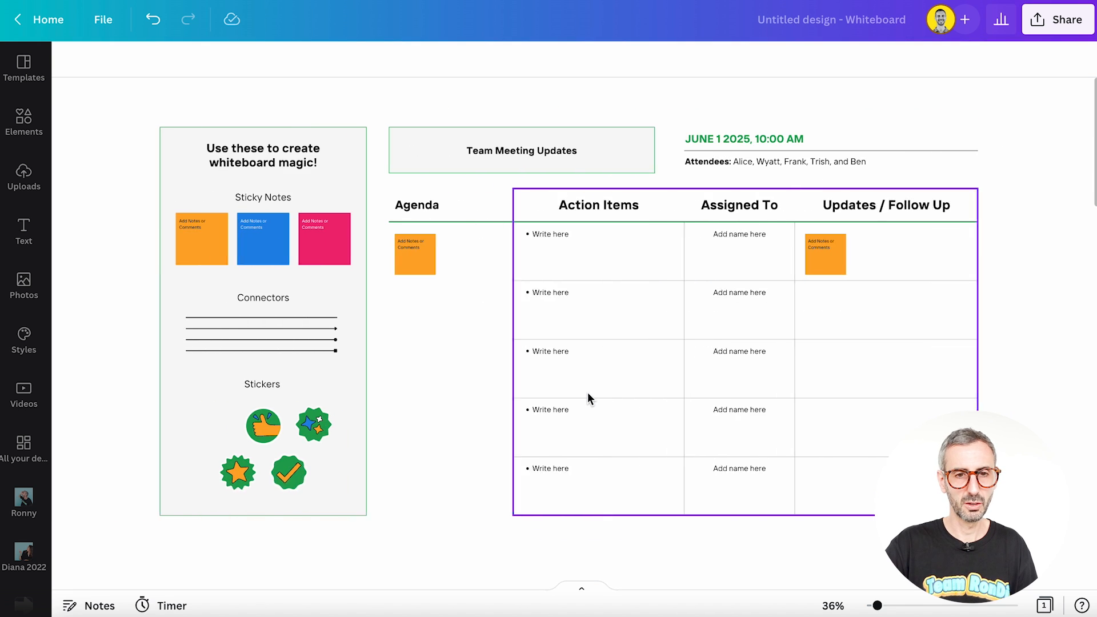
scroll(587, 392, right, 2)
scroll(588, 392, left, 5)
scroll(586, 395, up, 1)
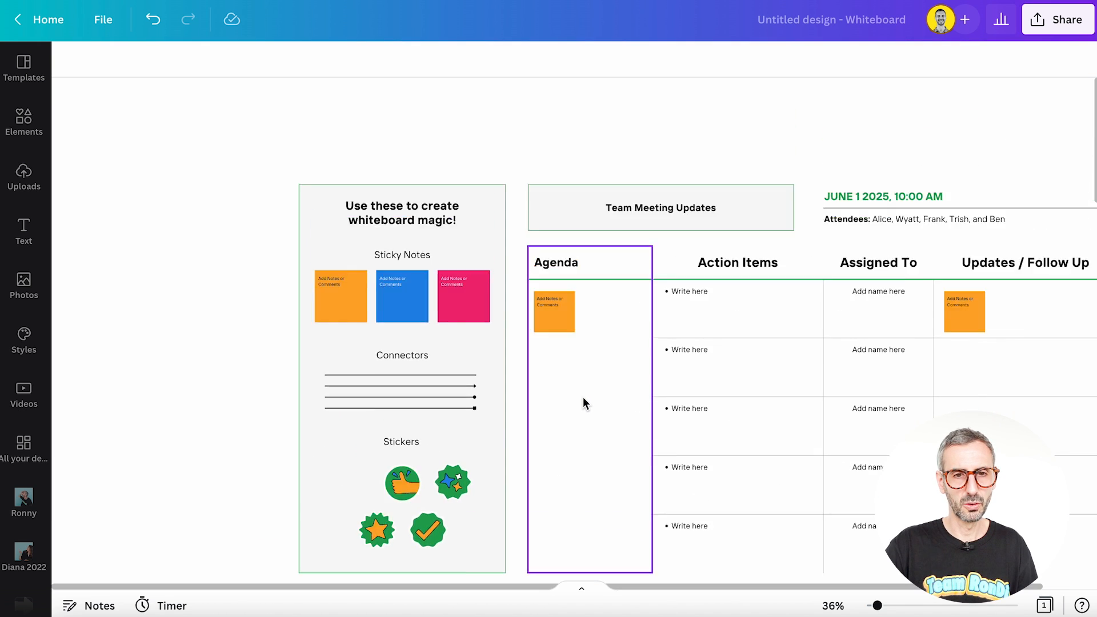
scroll(583, 399, down, 5)
scroll(583, 399, up, 2)
Step: Move the hand sticker from the empty canvas back into the toolkit box, beside the star sticker
scroll(584, 399, down, 3)
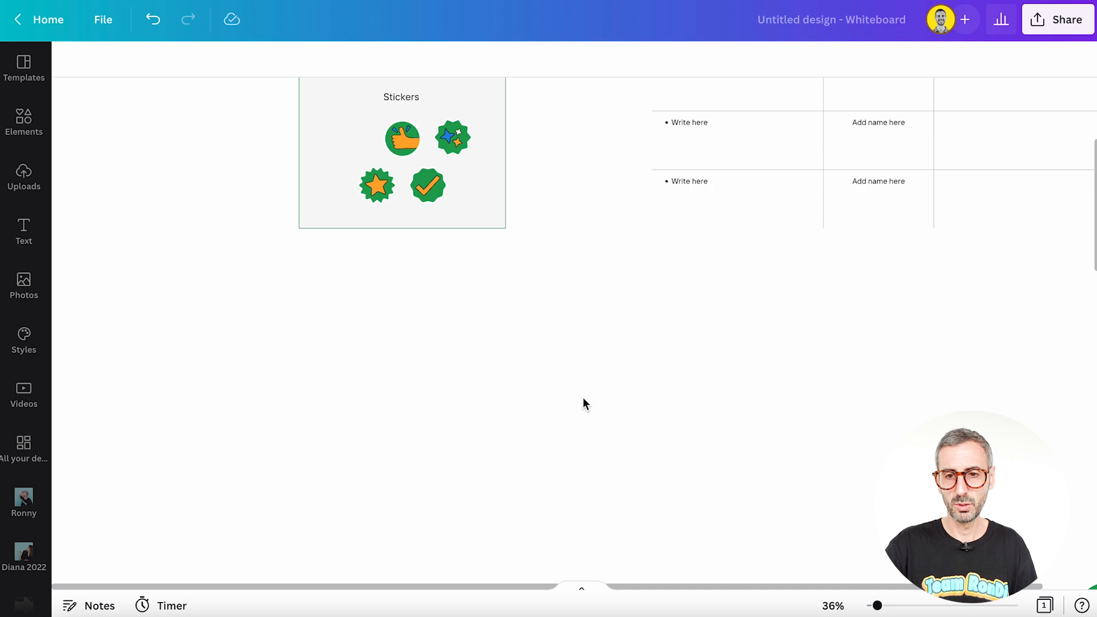
scroll(586, 396, left, 2)
scroll(585, 393, right, 3)
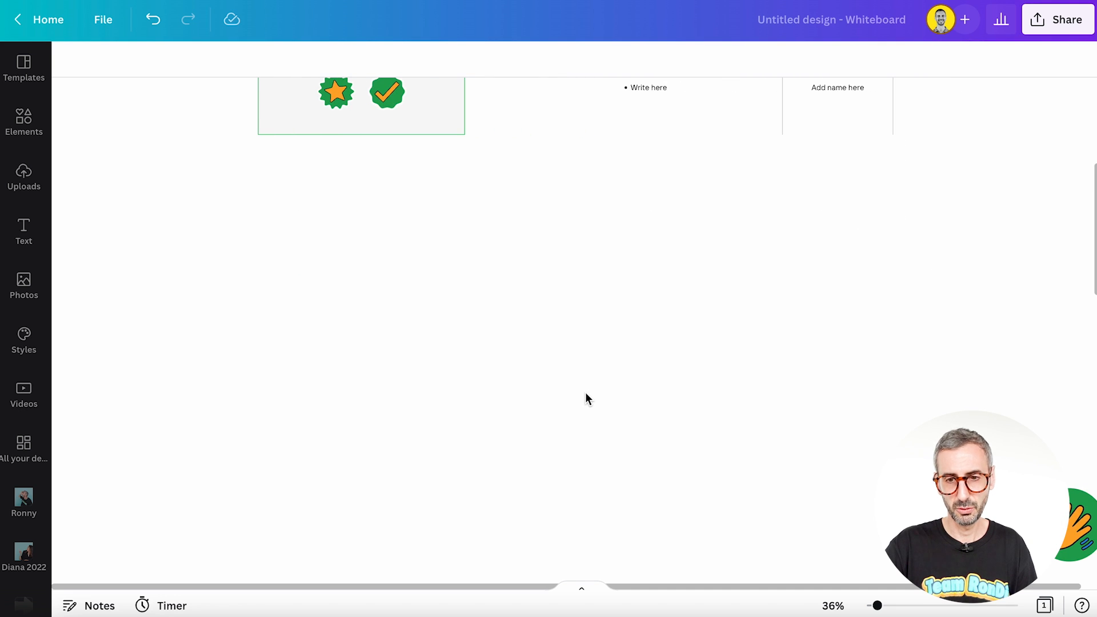
scroll(624, 427, right, 2)
drag(1011, 528, 260, 192)
drag(318, 227, 270, 192)
scroll(521, 248, up, 4)
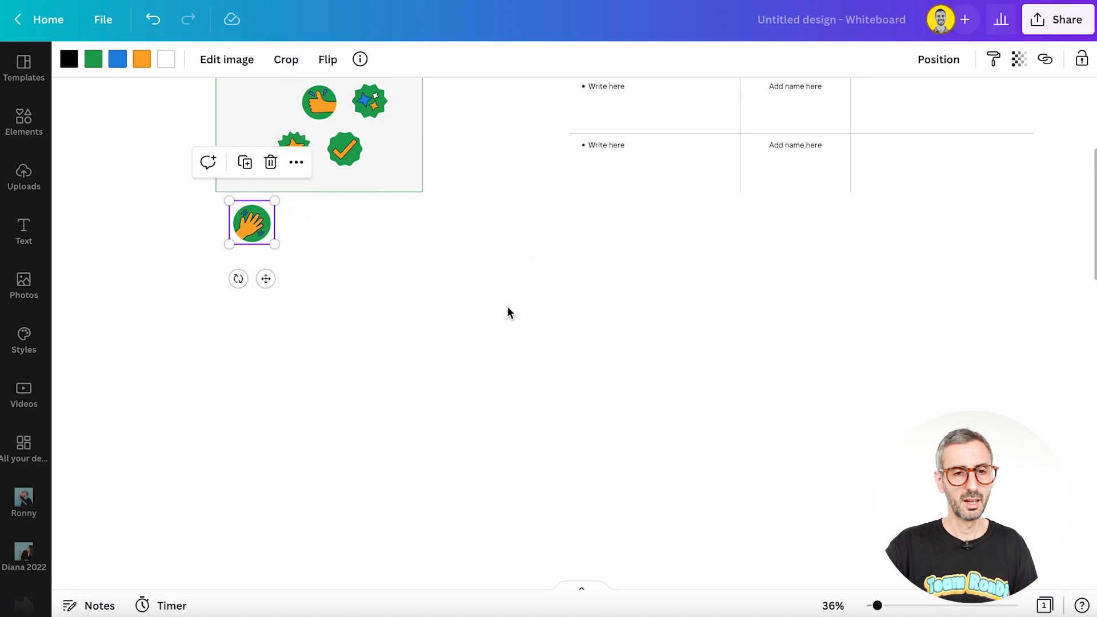
drag(251, 283, 248, 207)
click(402, 349)
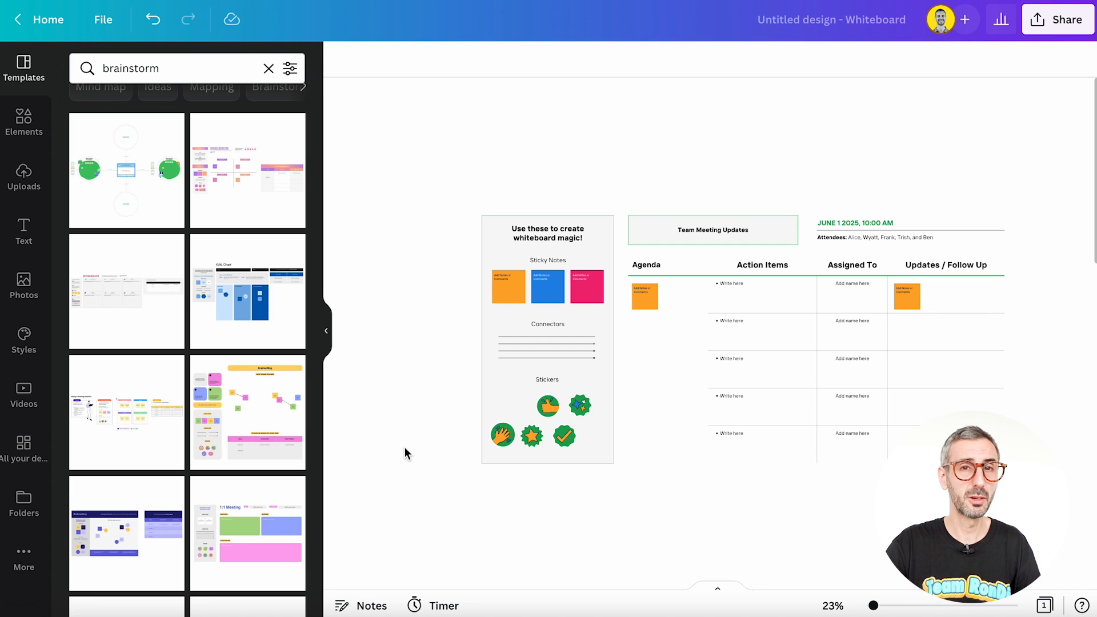
Step: Clear the brainstorm search and browse the full list of whiteboard templates
scroll(291, 251, up, 1)
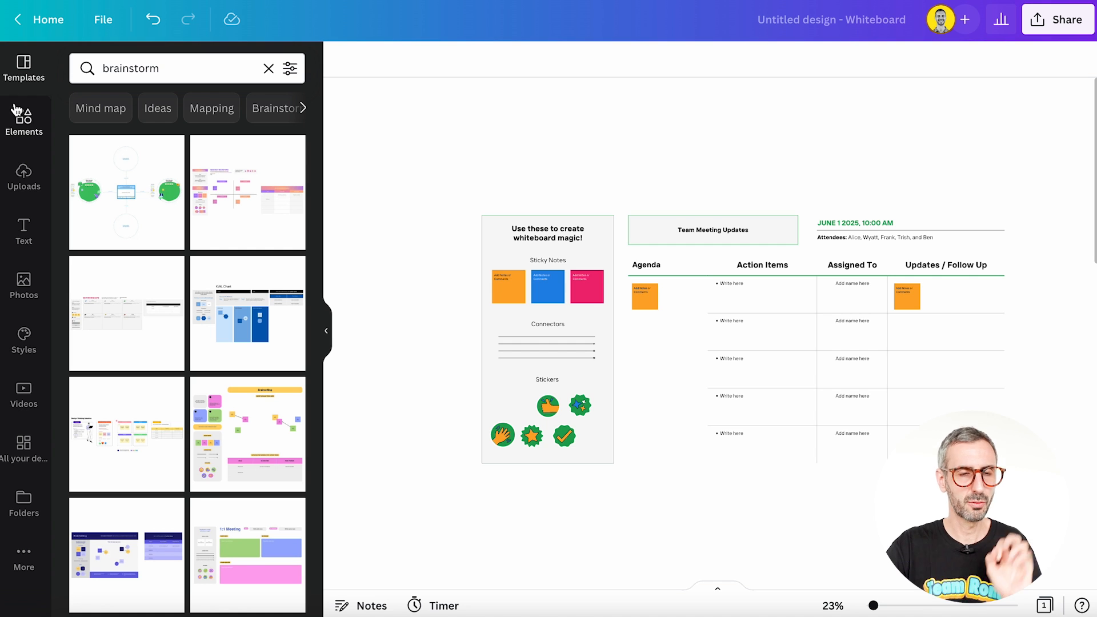
click(31, 70)
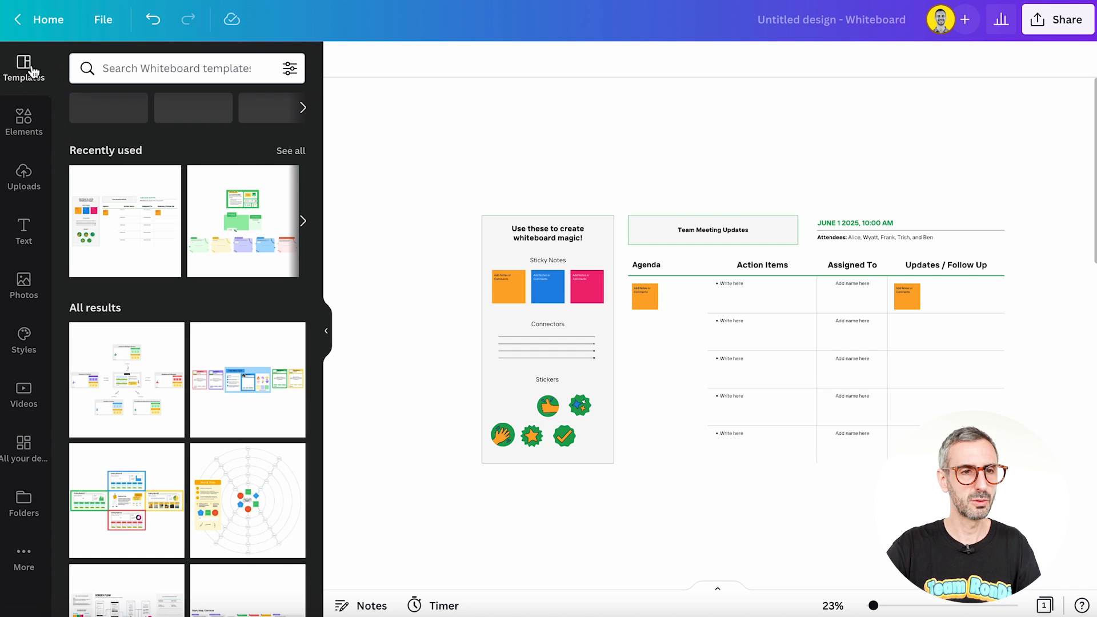
scroll(187, 369, down, 8)
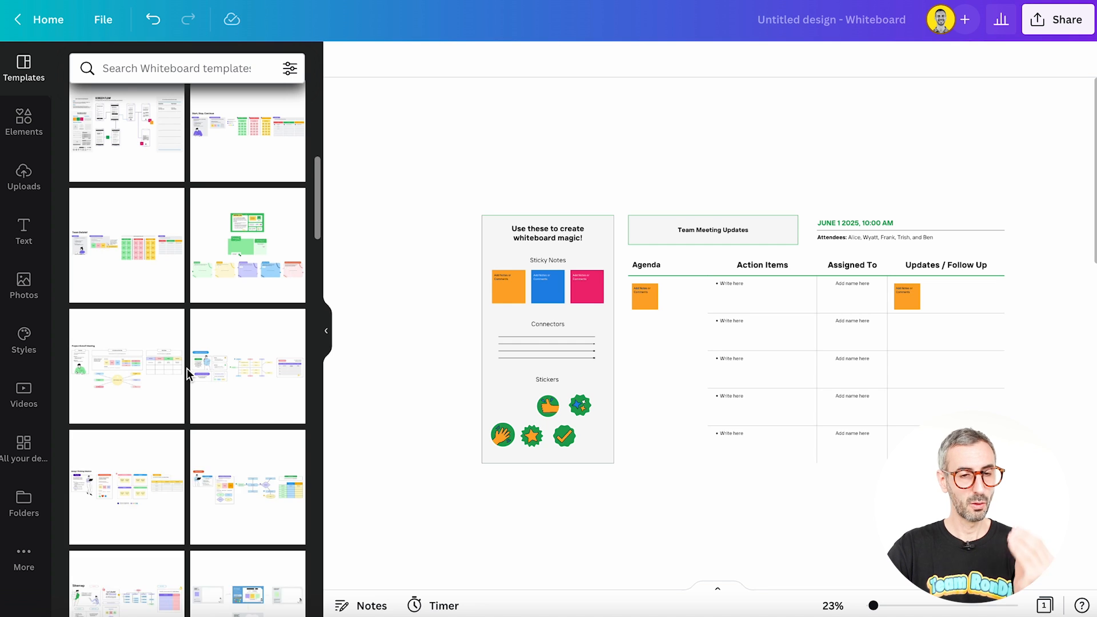
scroll(187, 368, down, 5)
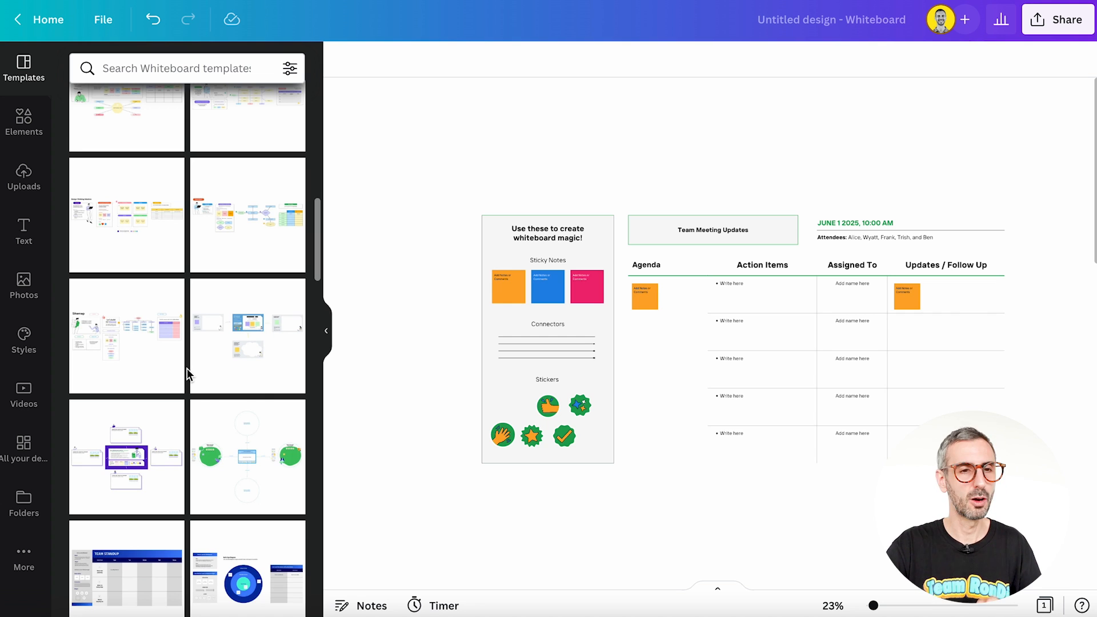
scroll(86, 133, up, 5)
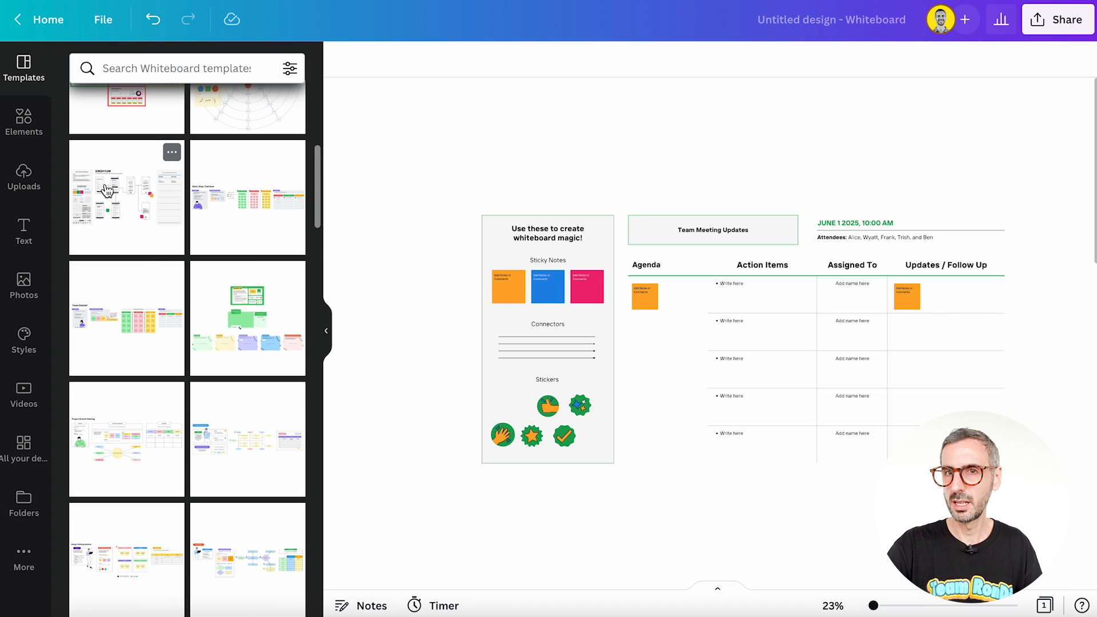
scroll(140, 320, down, 5)
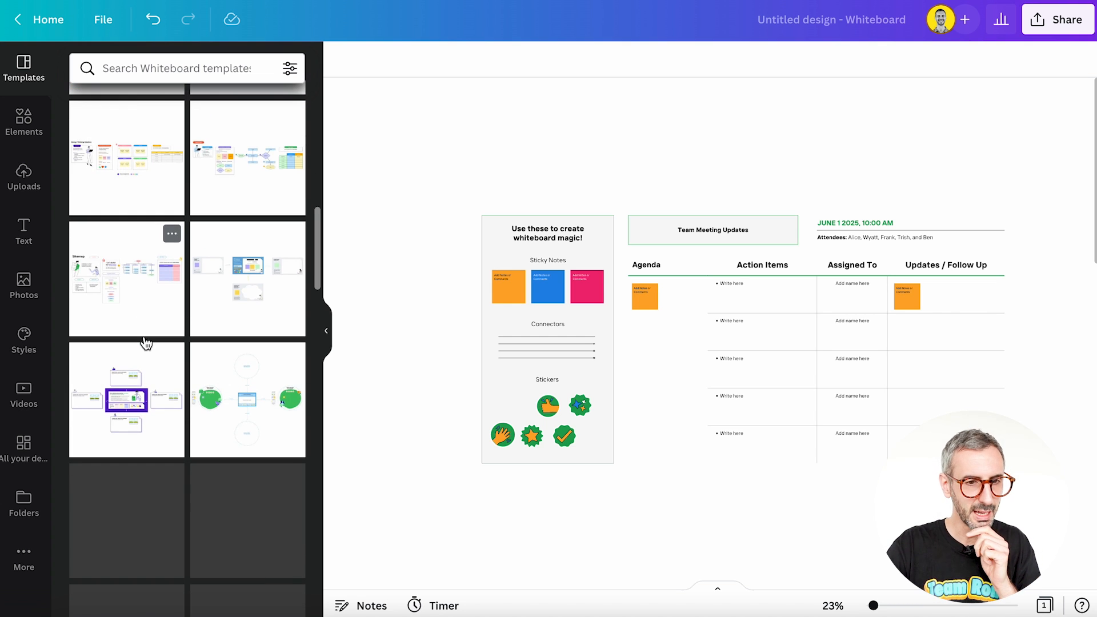
Step: Search the whiteboard templates for "brainstorm" and look through the results
click(144, 78)
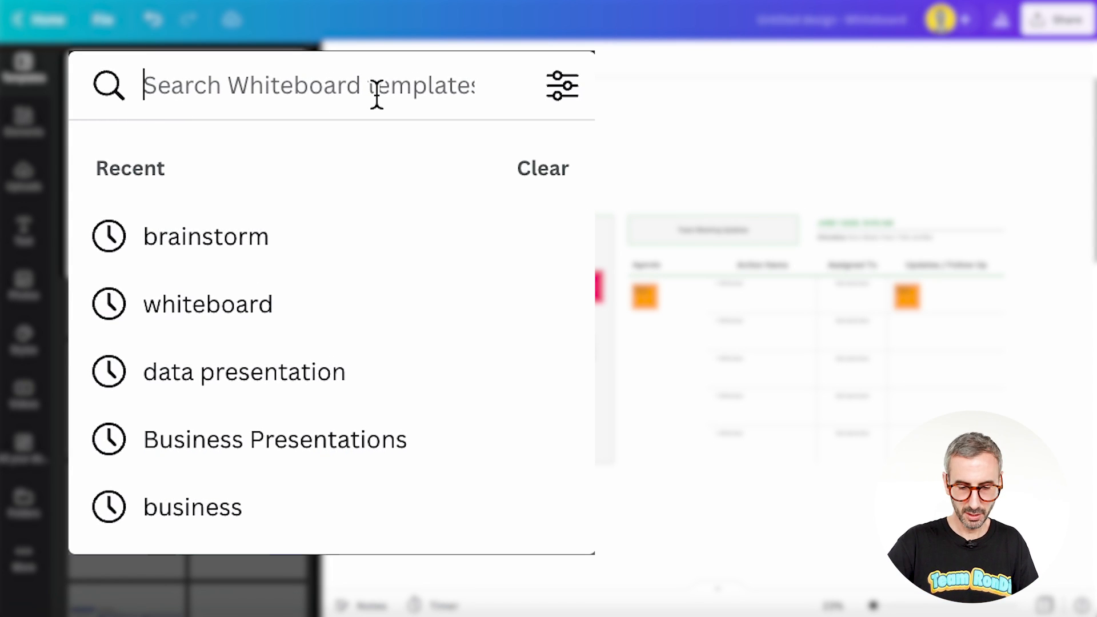
text(brainst)
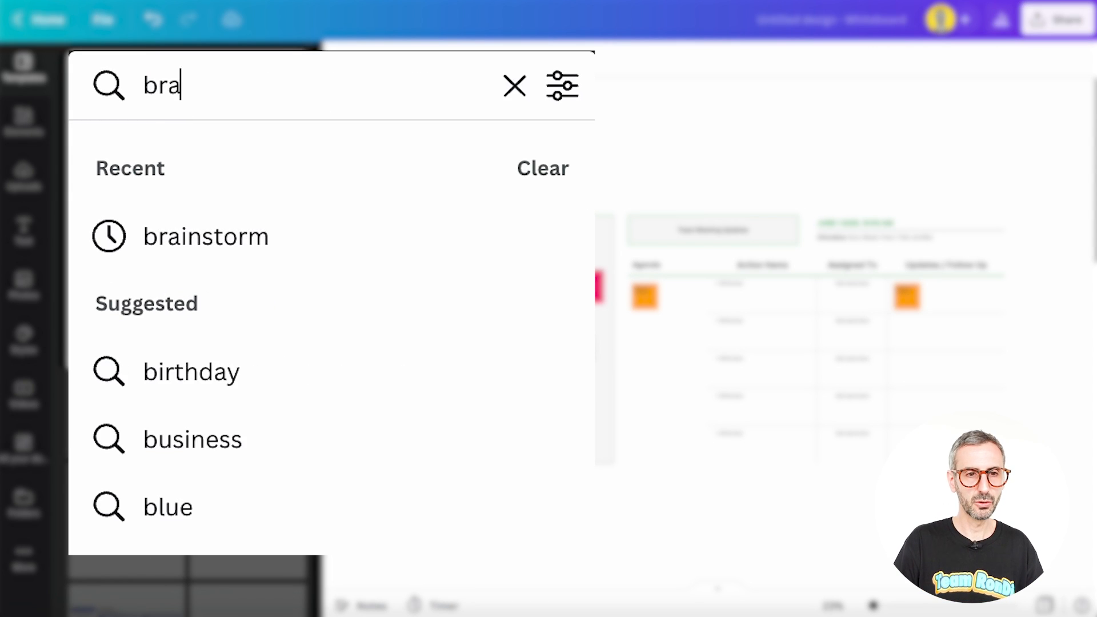
text(orm)
key(Return)
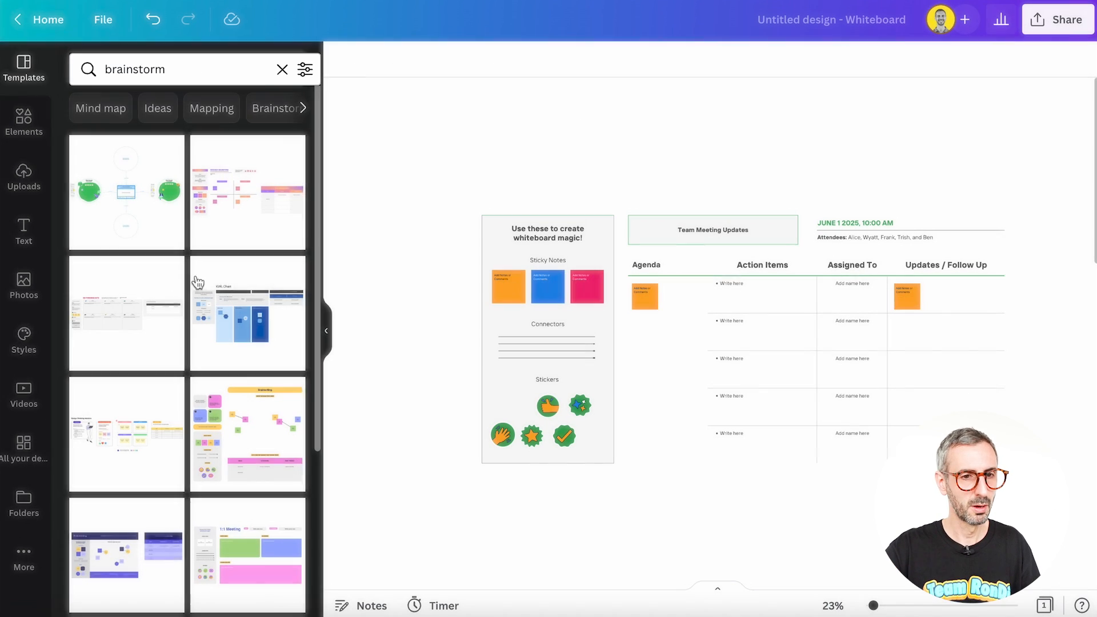
scroll(262, 443, down, 5)
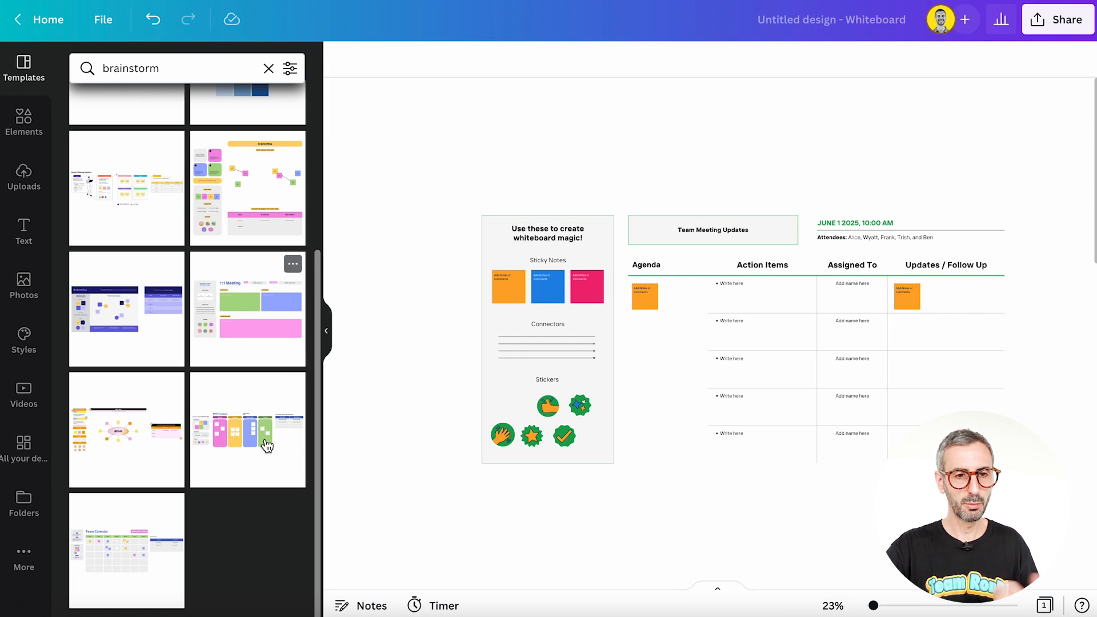
Step: Add the orange and pink Mind Map template to the empty canvas below the meeting template
click(121, 443)
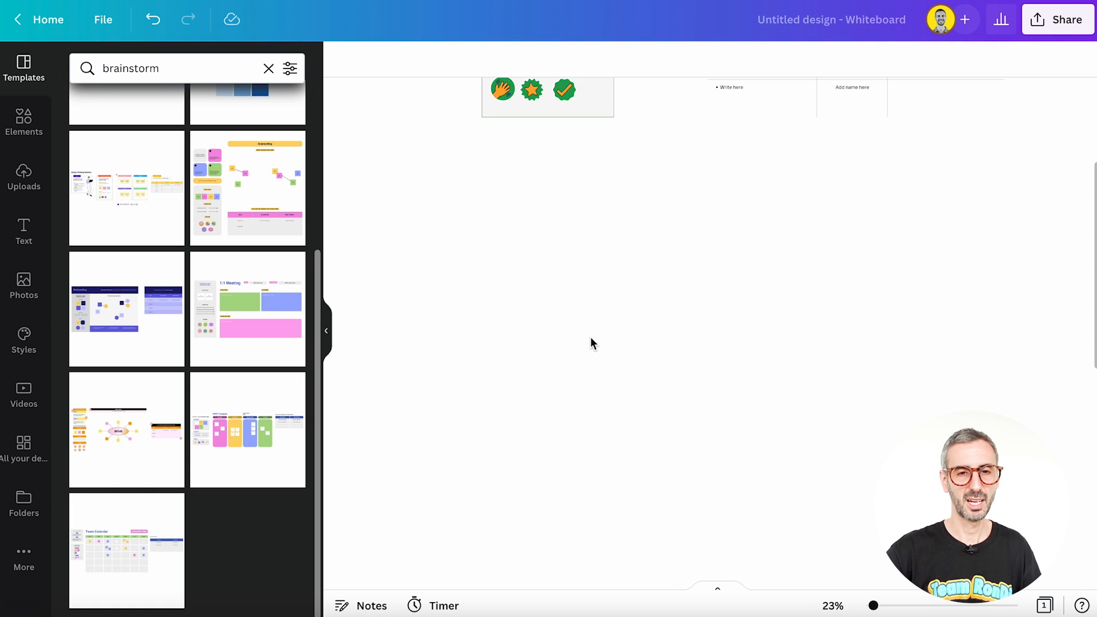
click(103, 460)
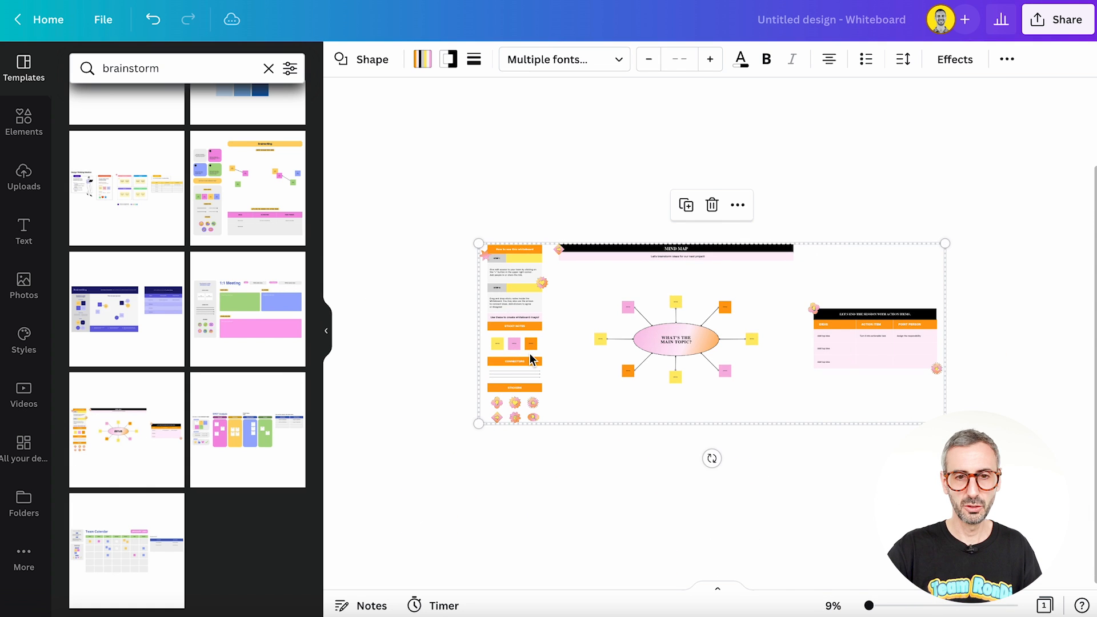
scroll(599, 258, up, 2)
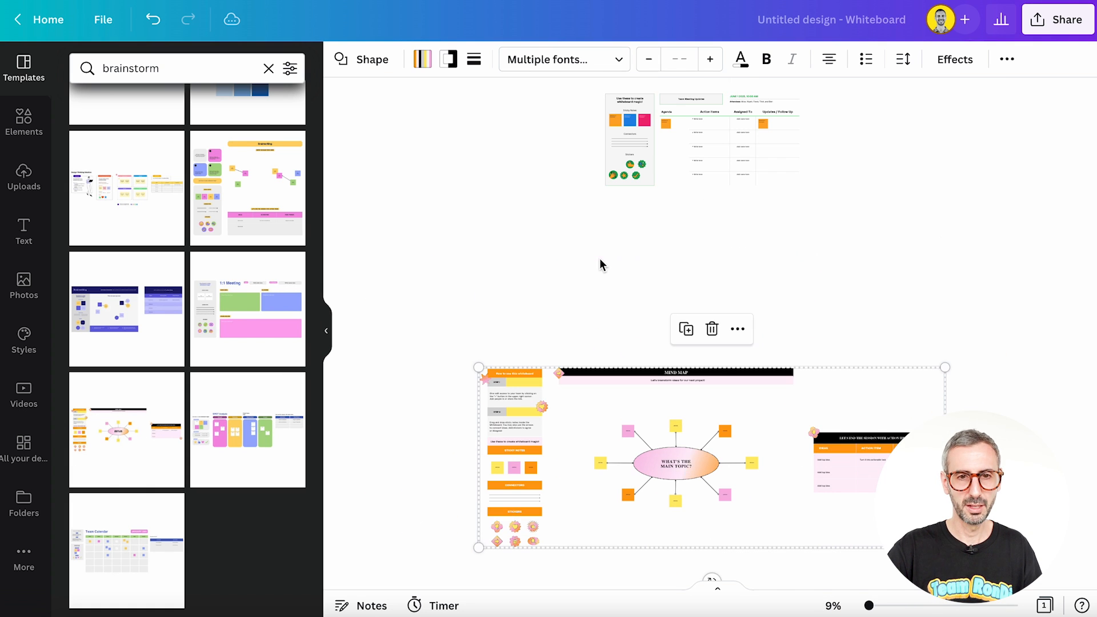
Step: Move the mind map template closer beneath the meeting template, and examine the mind map's contents up close
drag(608, 461, 545, 336)
click(553, 533)
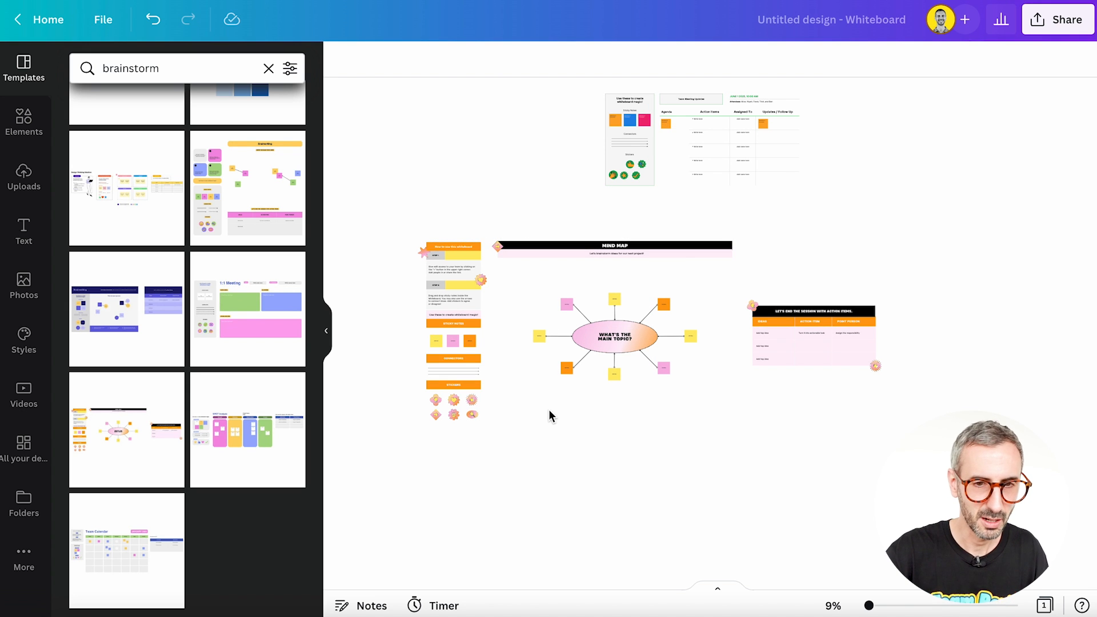
drag(869, 605, 872, 606)
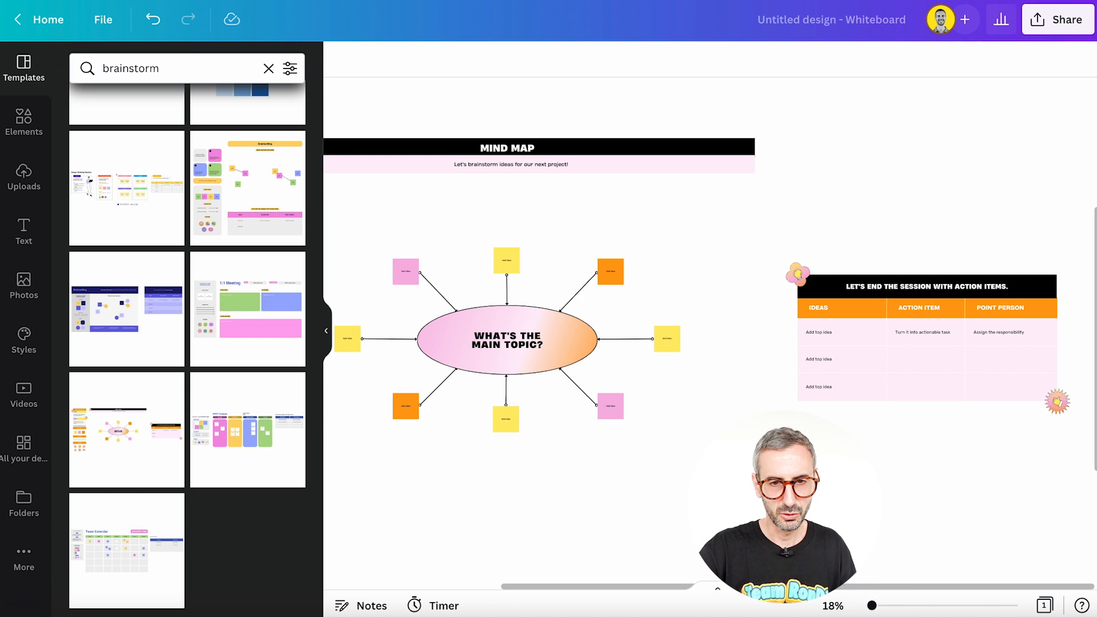
drag(781, 587, 520, 575)
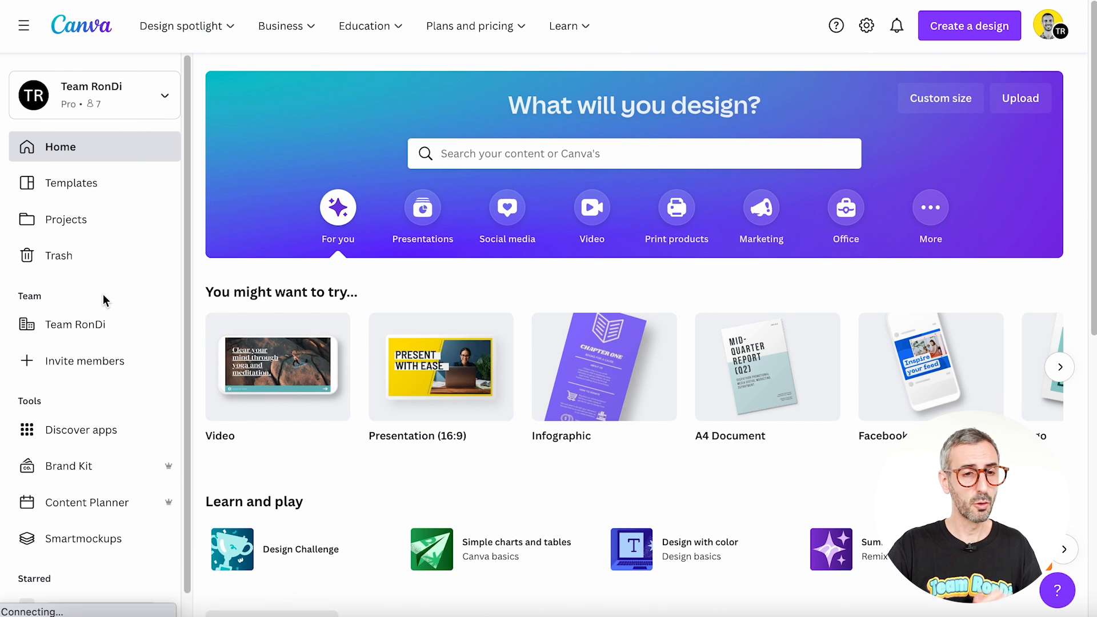
Step: Search Canva's template library for the Whiteboard category and look through the whiteboard templates
scroll(94, 174, down, 1)
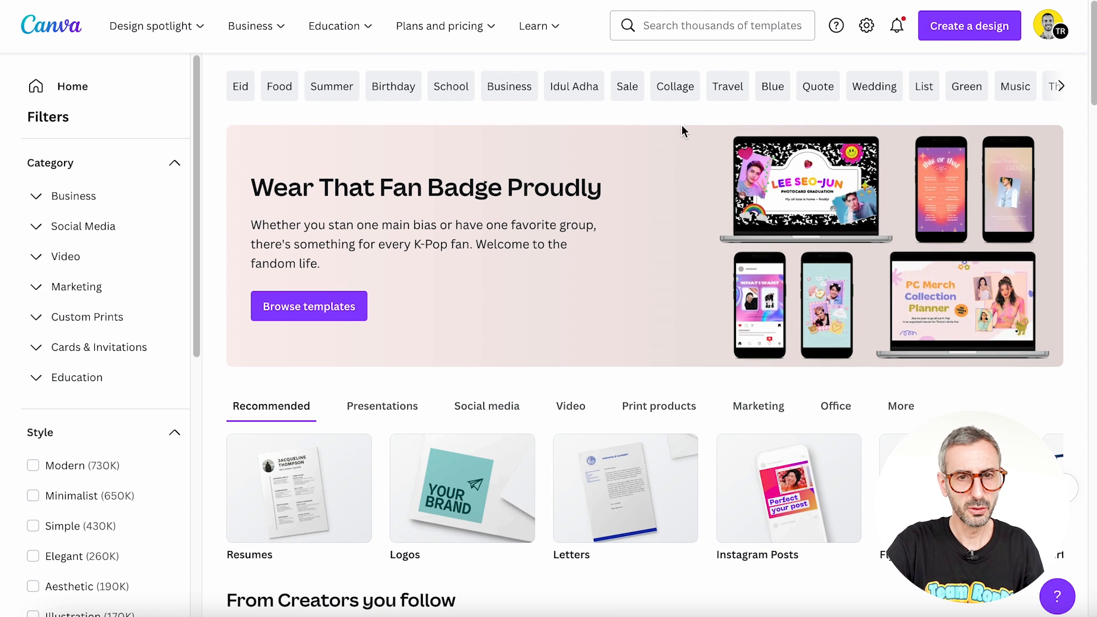
click(683, 29)
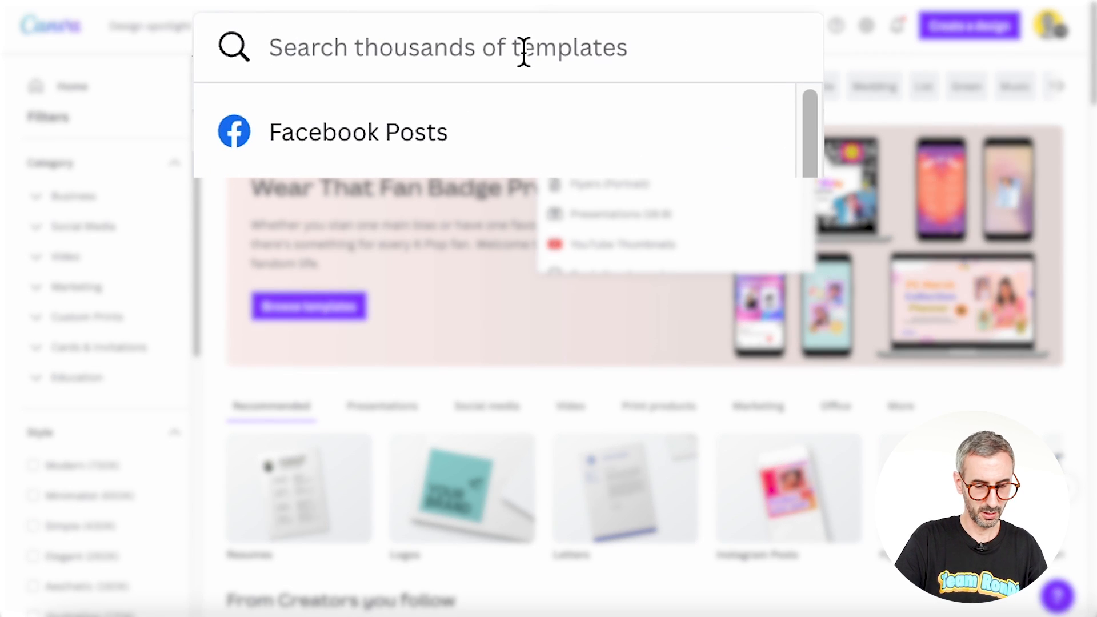
text(whitebo)
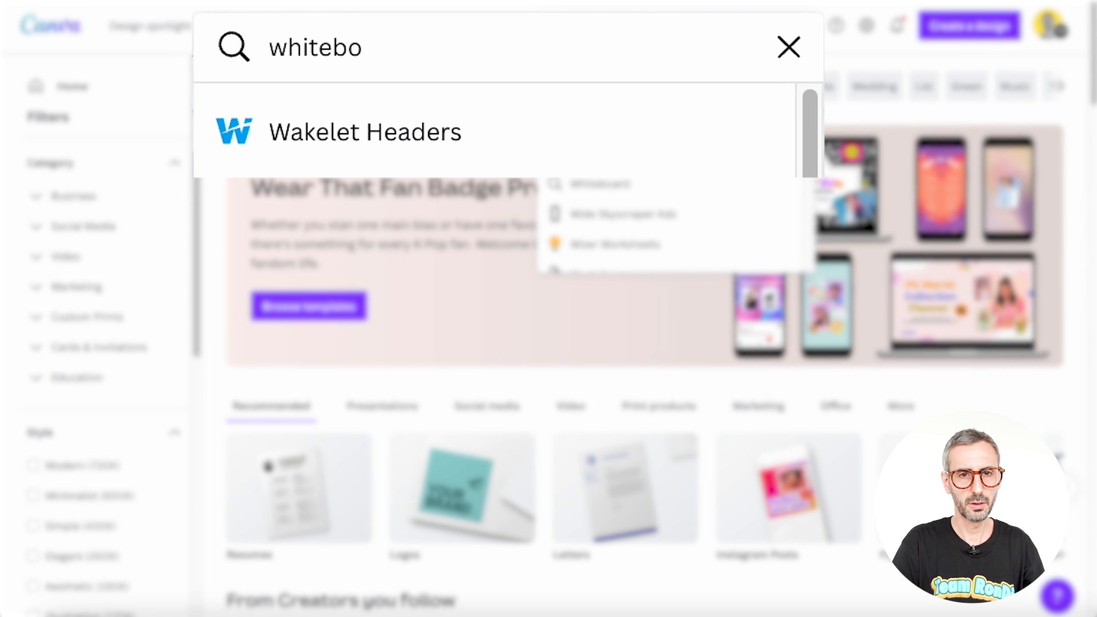
text(ard)
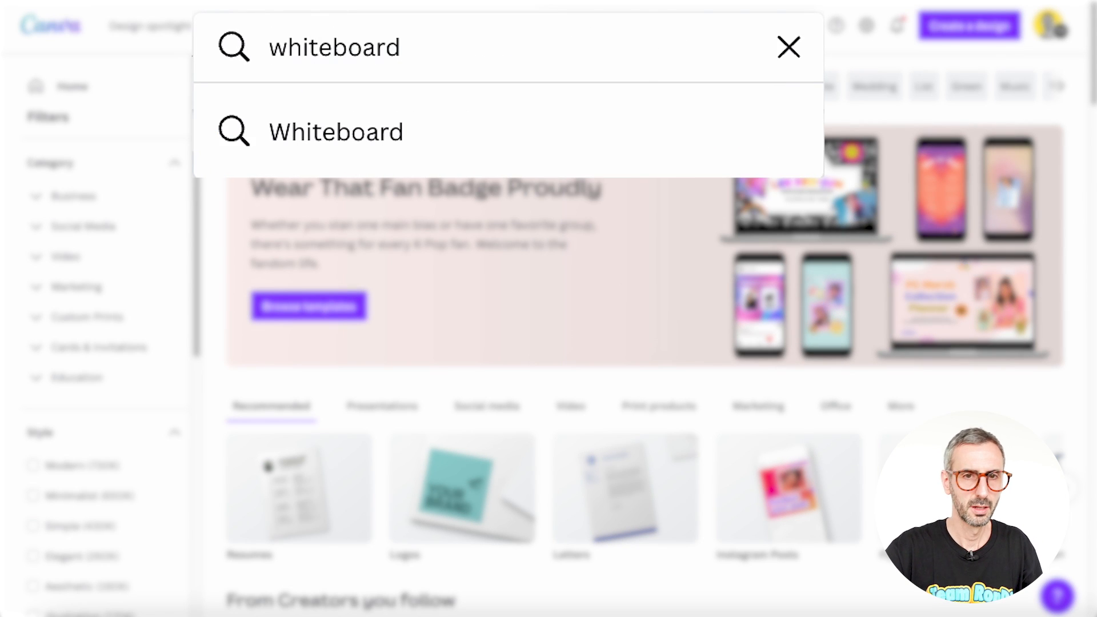
click(505, 171)
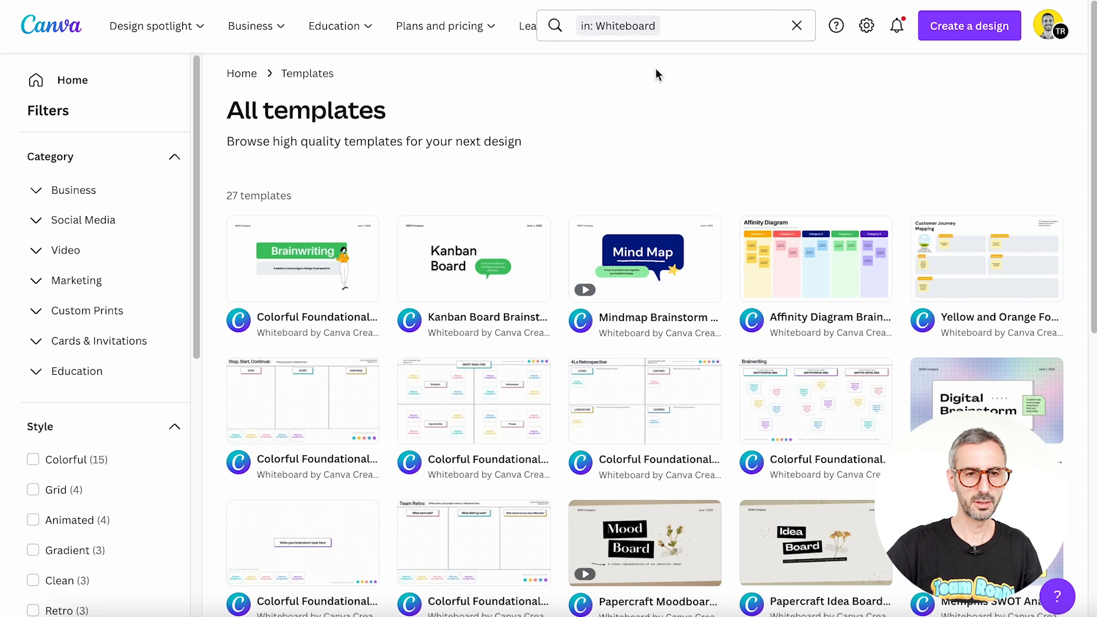
scroll(735, 320, down, 7)
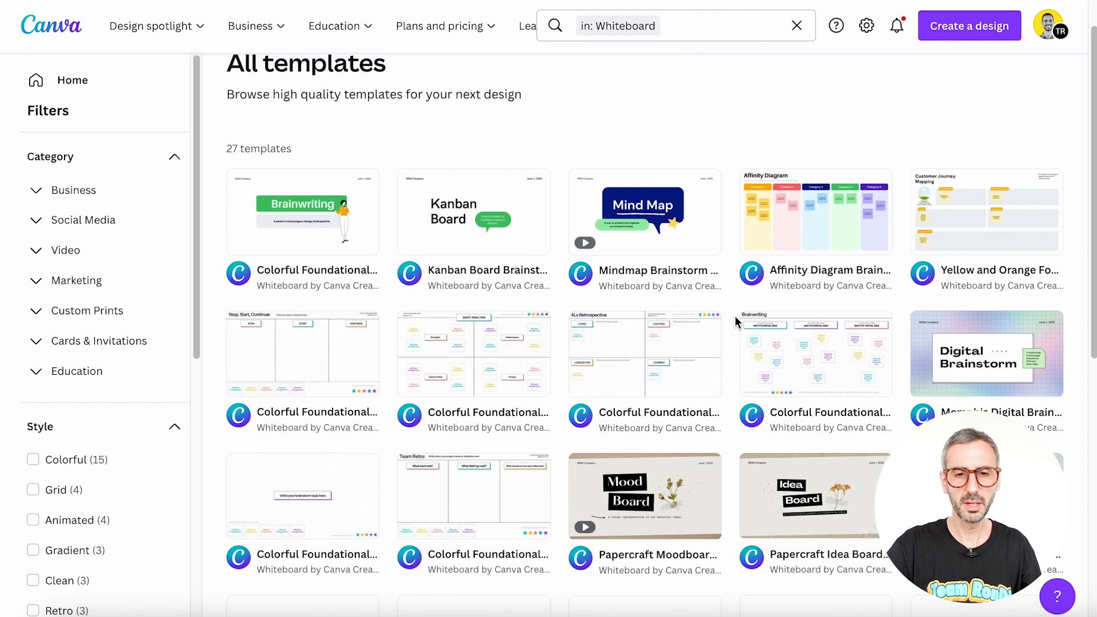
scroll(735, 324, down, 1)
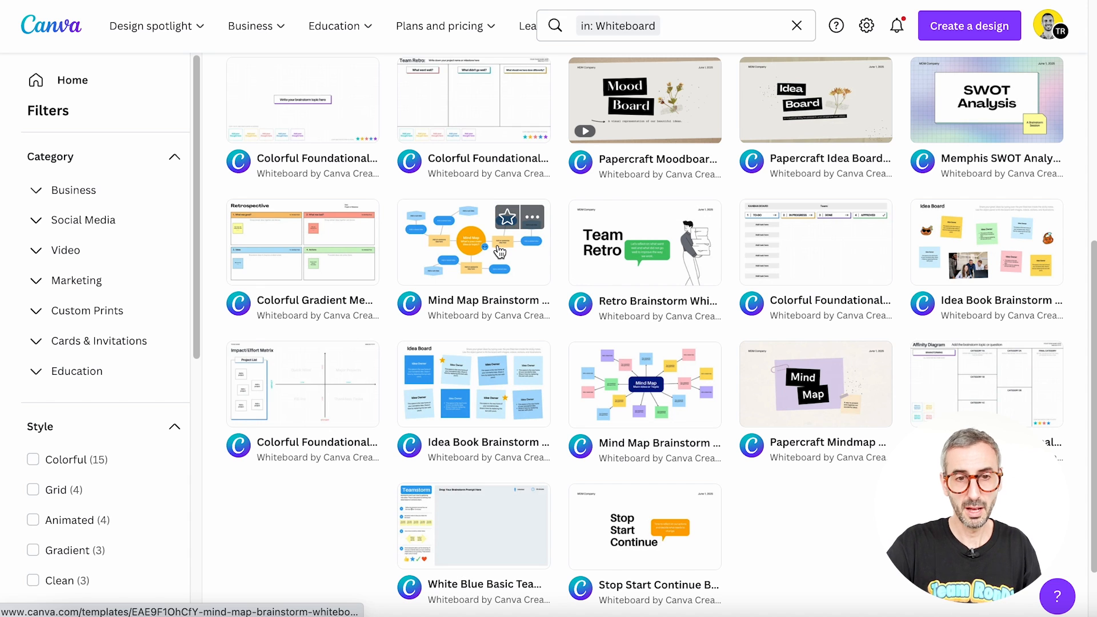
Step: Preview the Retro Brainstorm Whiteboard template and look through its pages, including the quote page near the end
click(676, 271)
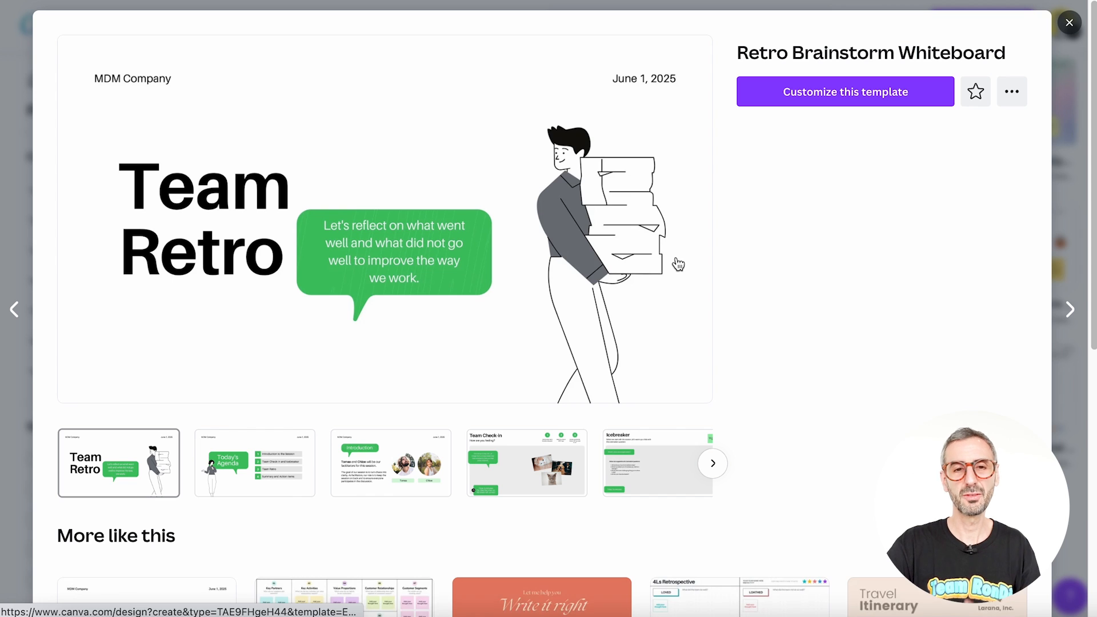
scroll(537, 286, down, 1)
scroll(467, 354, down, 2)
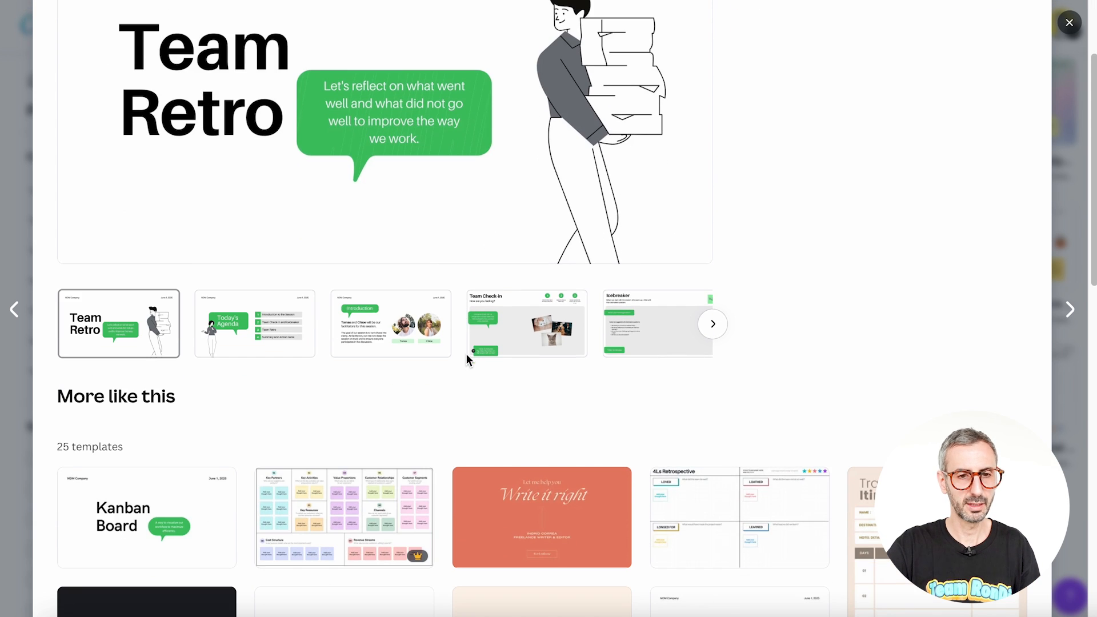
scroll(767, 256, up, 3)
scroll(336, 478, down, 1)
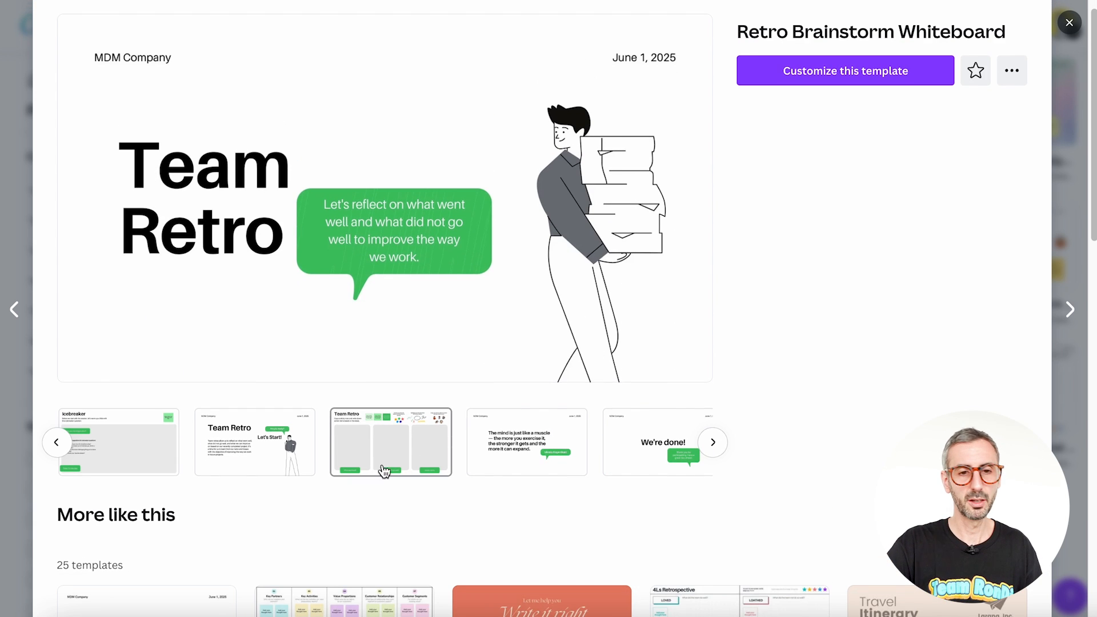
click(713, 442)
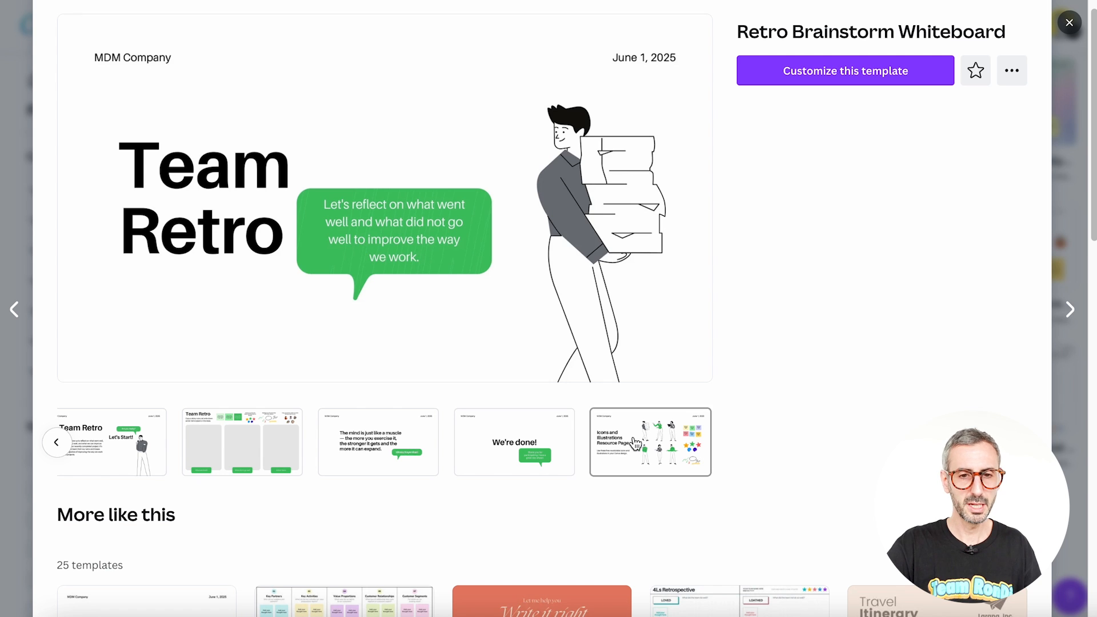
click(353, 457)
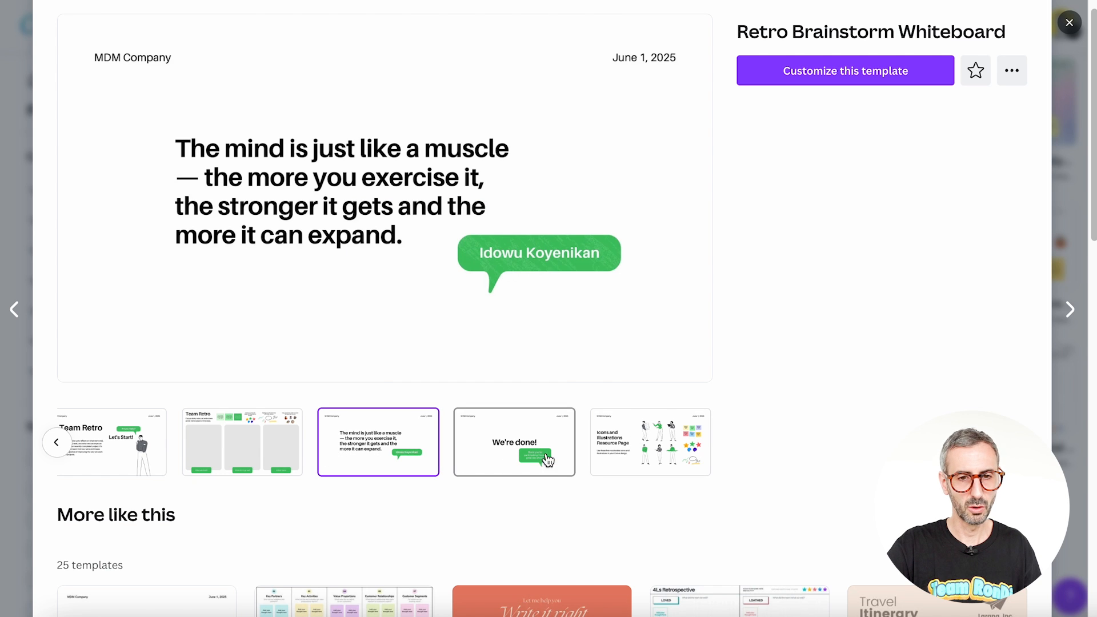
click(668, 460)
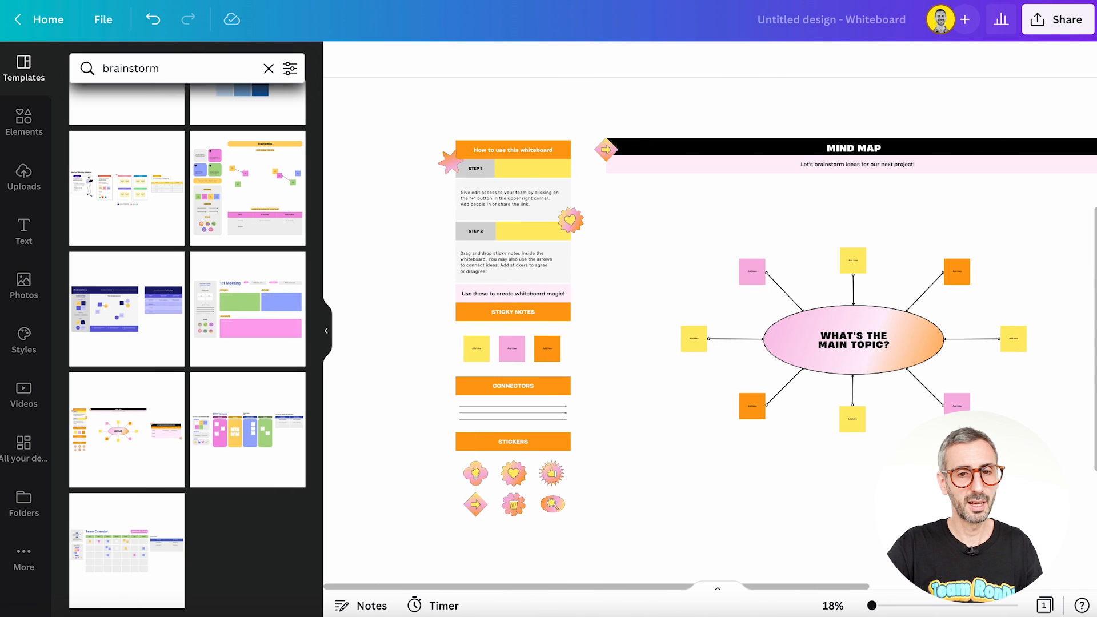
Step: Zoom the whiteboard design out to 8% and view the meeting and mind map templates together
drag(872, 606, 869, 609)
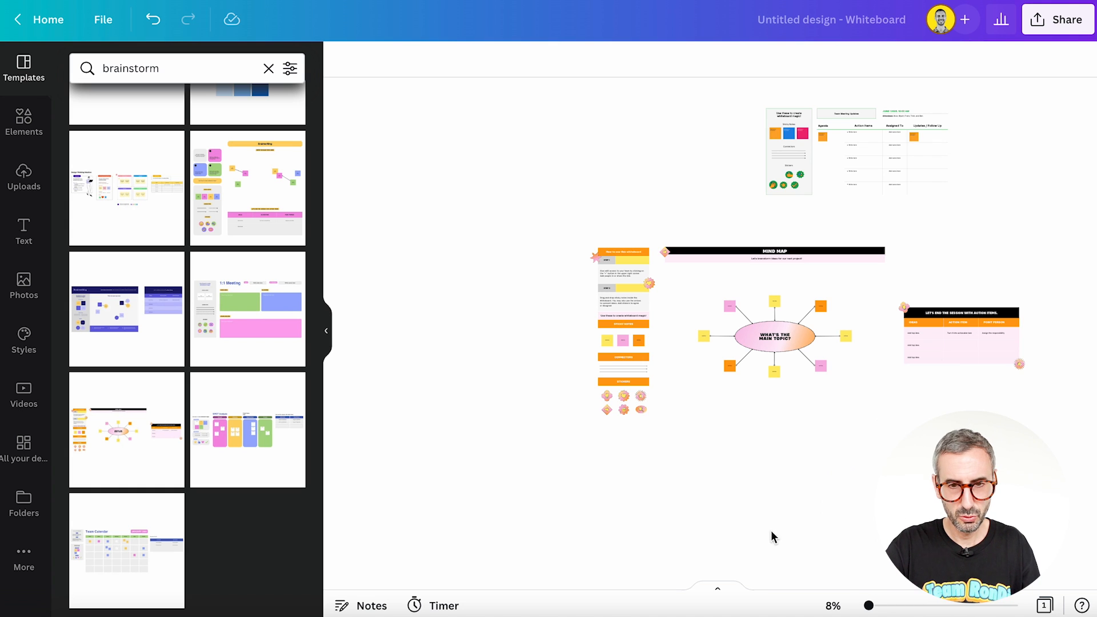
scroll(855, 429, right, 5)
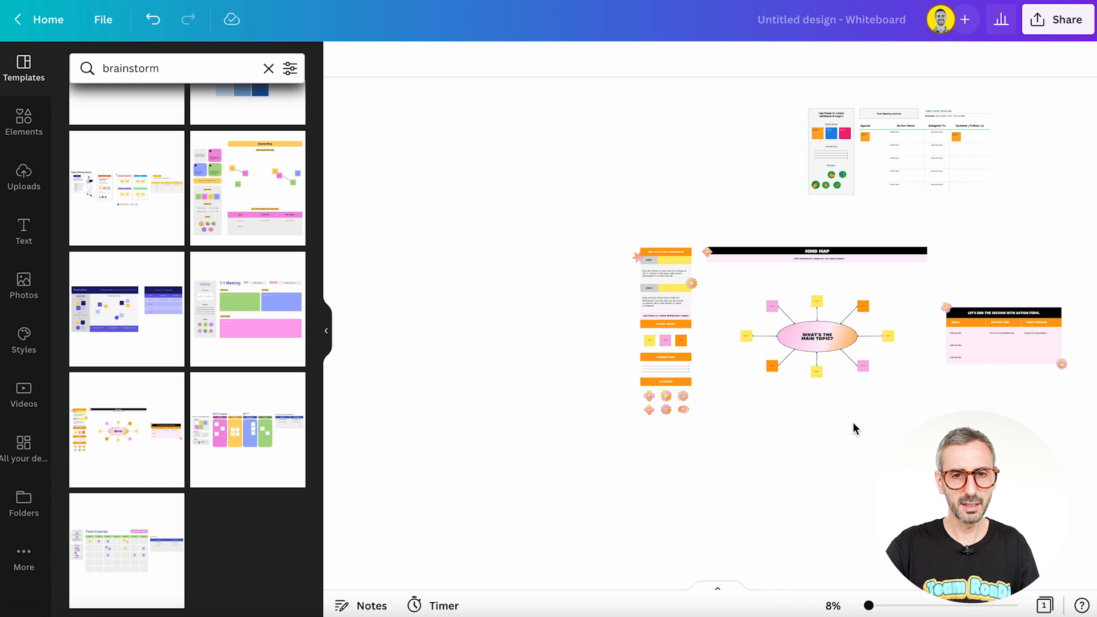
scroll(855, 429, left, 3)
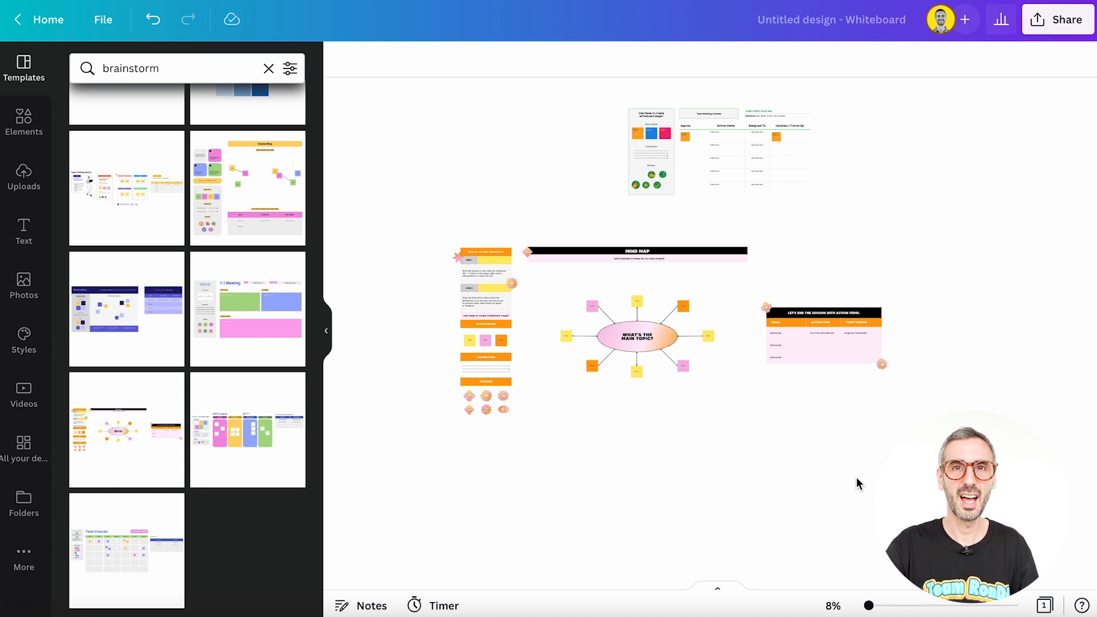
Step: Add a yellow sticky note from the elements library and place it on the empty canvas below the mind map's instruction column
click(32, 128)
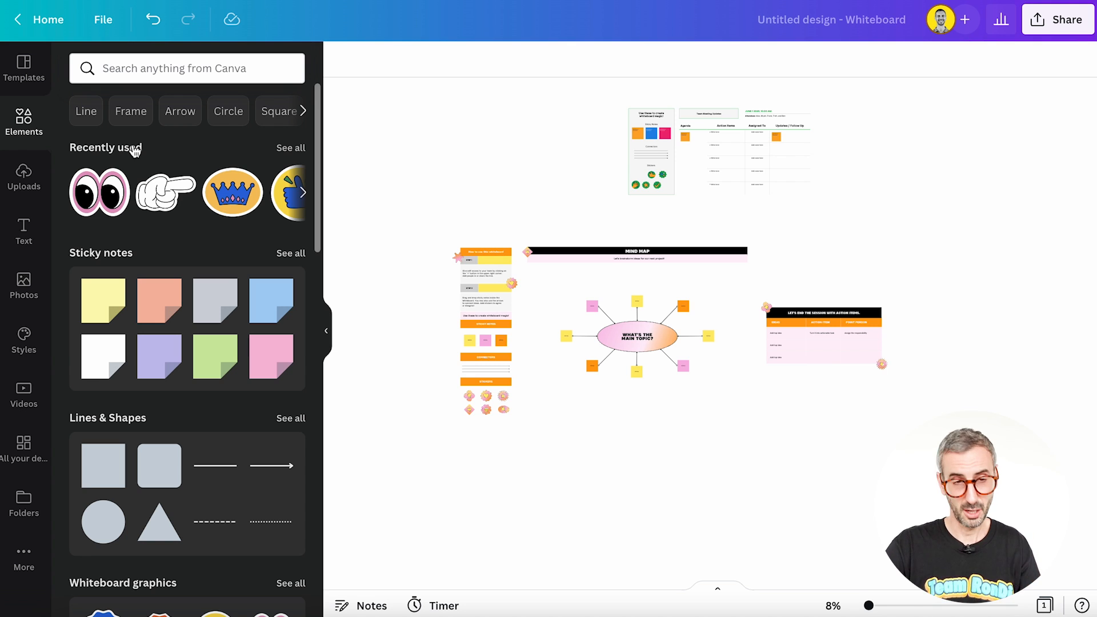
scroll(113, 166, down, 1)
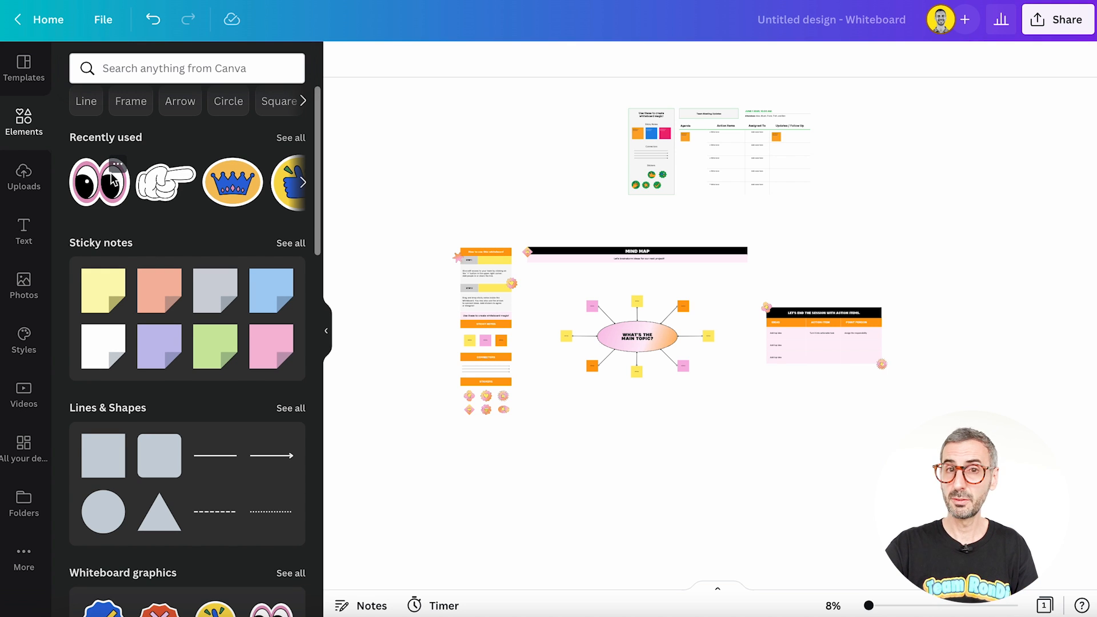
scroll(155, 272, up, 1)
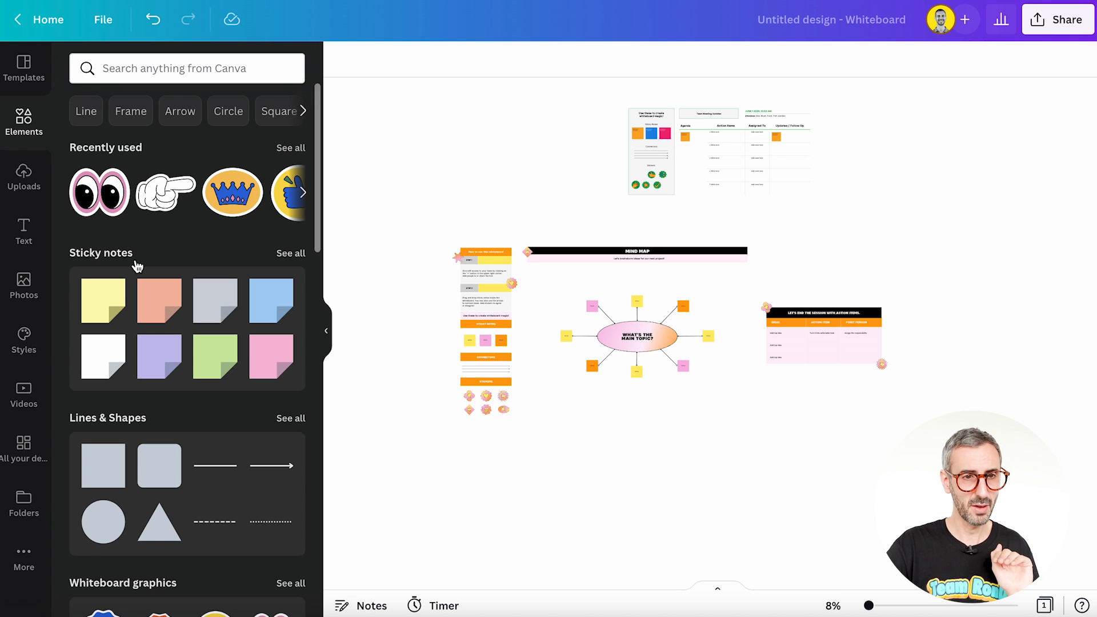
scroll(99, 264, down, 1)
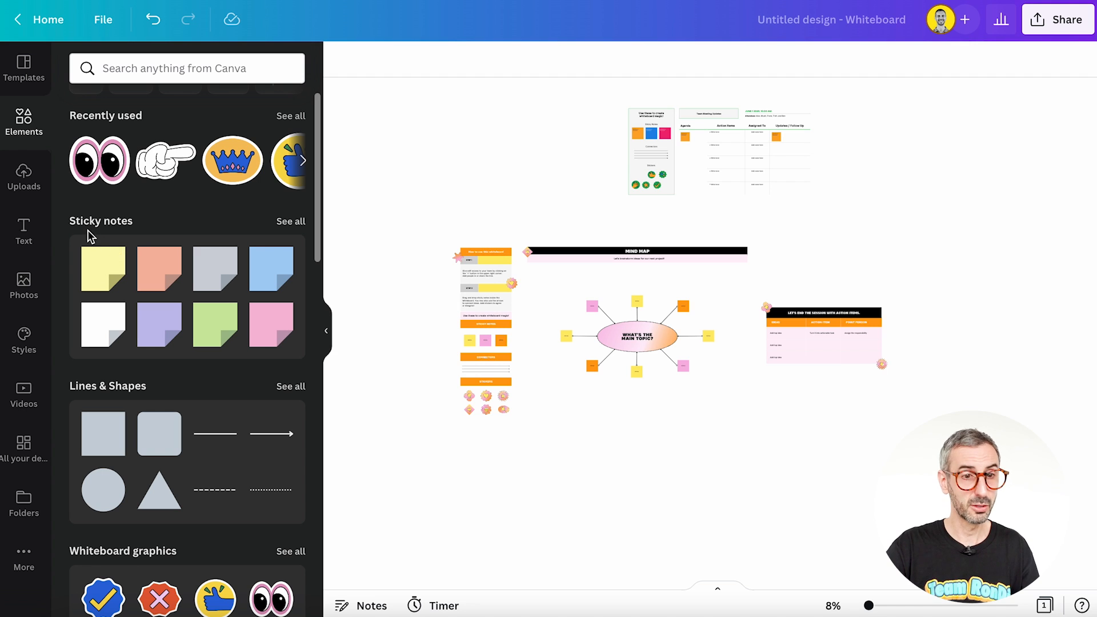
scroll(178, 239, down, 1)
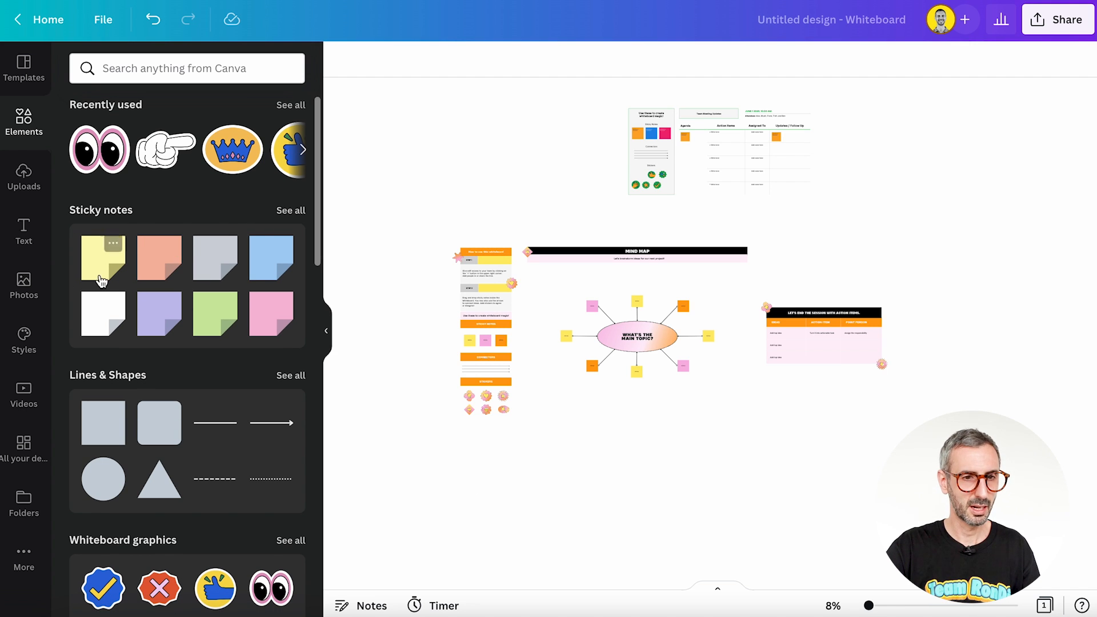
click(113, 248)
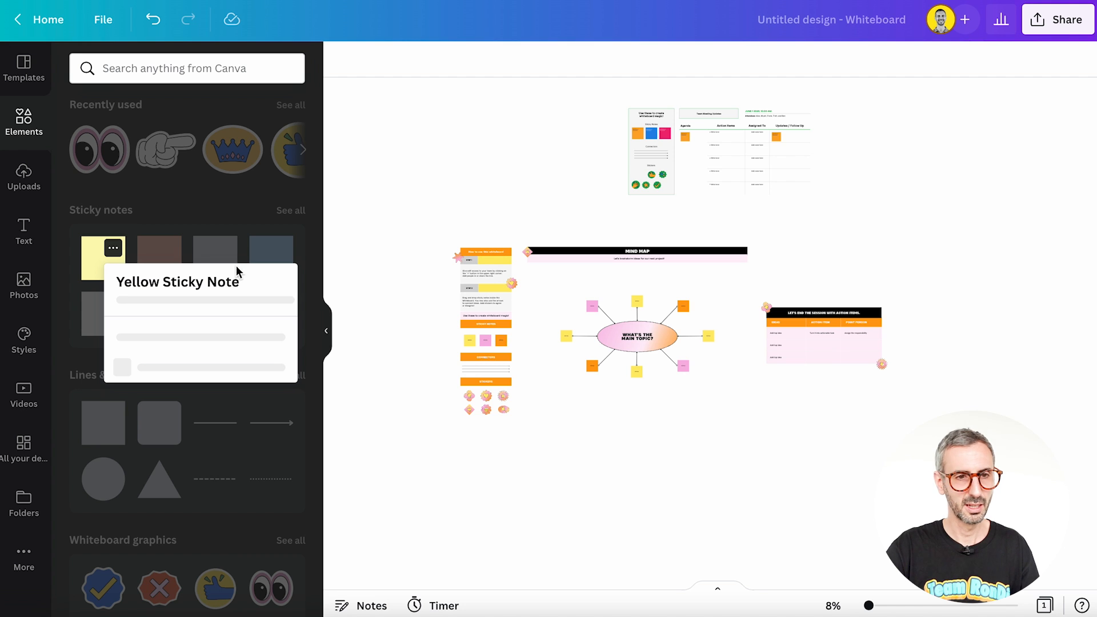
click(96, 268)
click(95, 268)
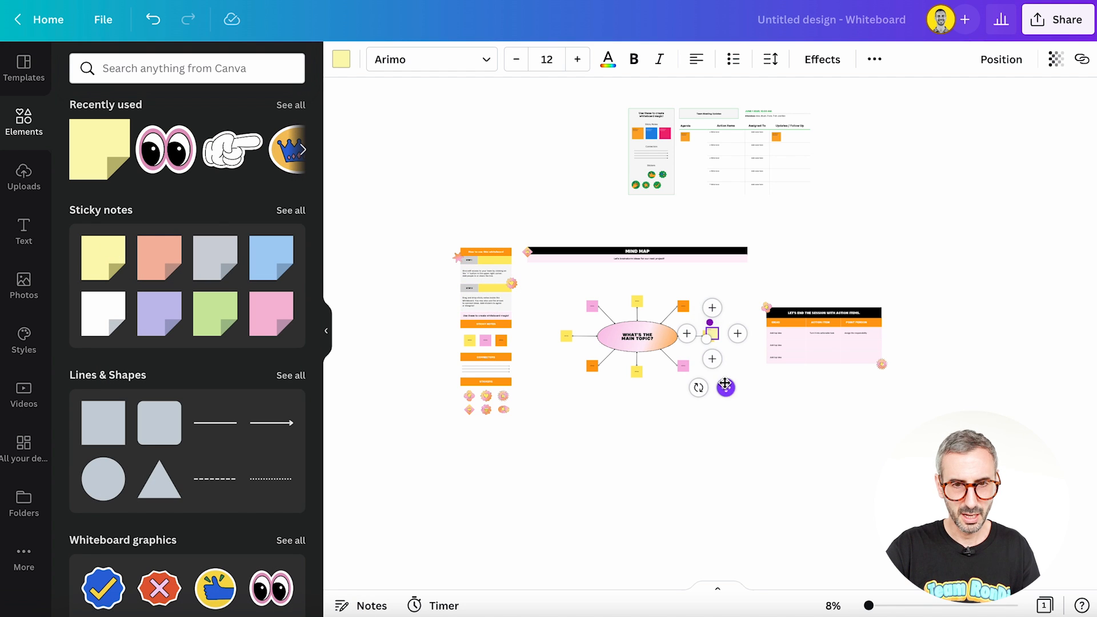
drag(726, 387, 534, 502)
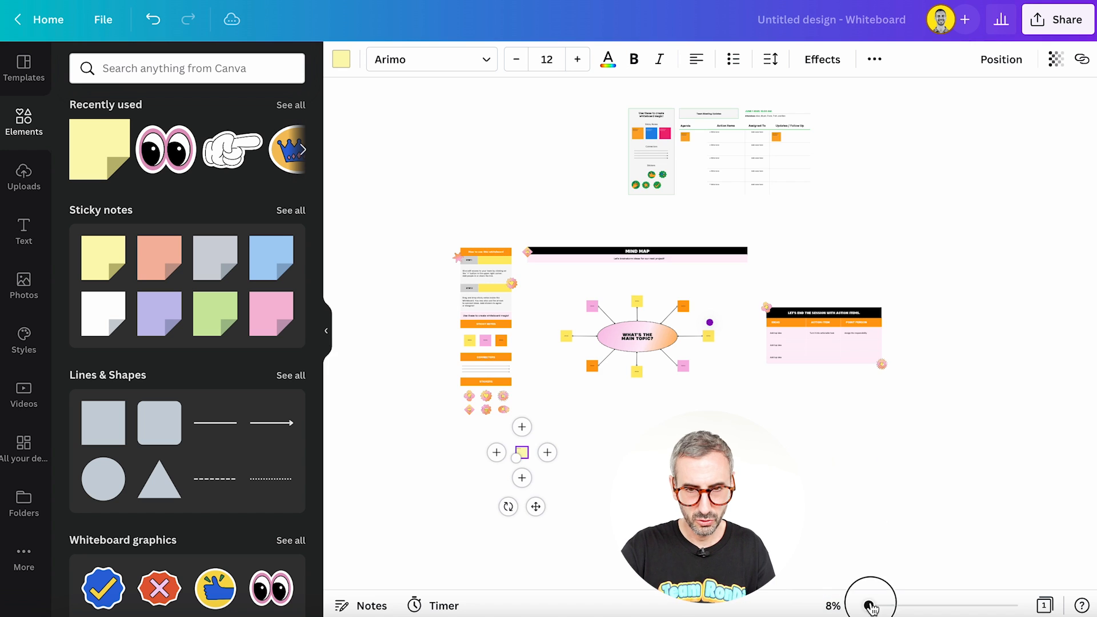
Step: Enlarge the yellow sticky note below the mind map and write "some great ideas" on it
drag(869, 604, 883, 607)
drag(824, 587, 690, 587)
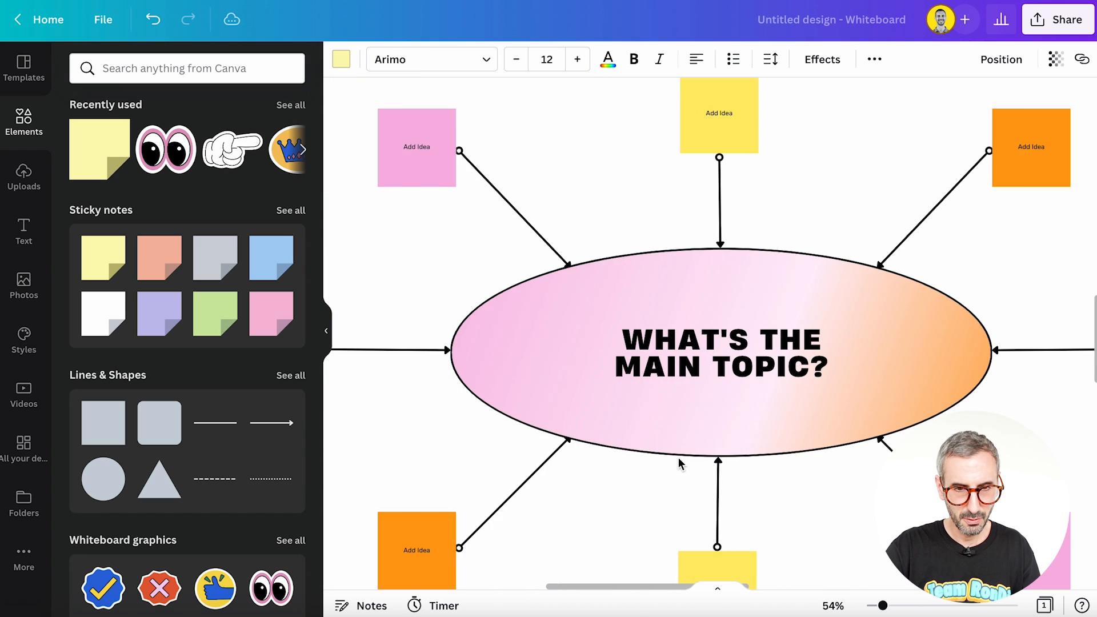
scroll(678, 437, down, 5)
scroll(676, 434, down, 5)
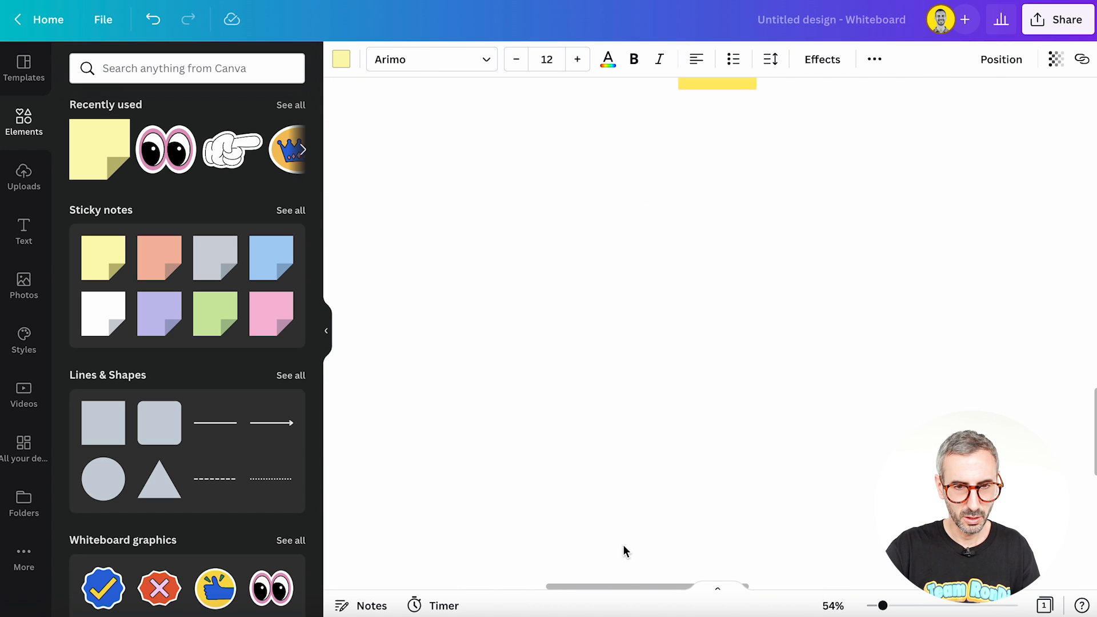
drag(628, 591, 484, 588)
scroll(569, 405, down, 5)
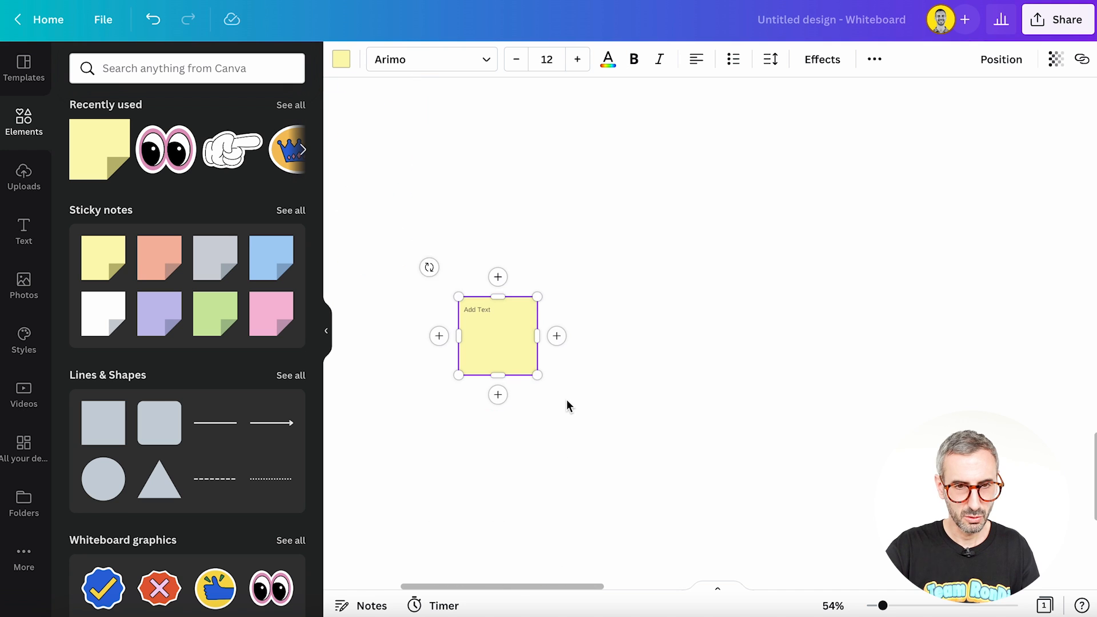
drag(489, 298, 698, 291)
click(640, 197)
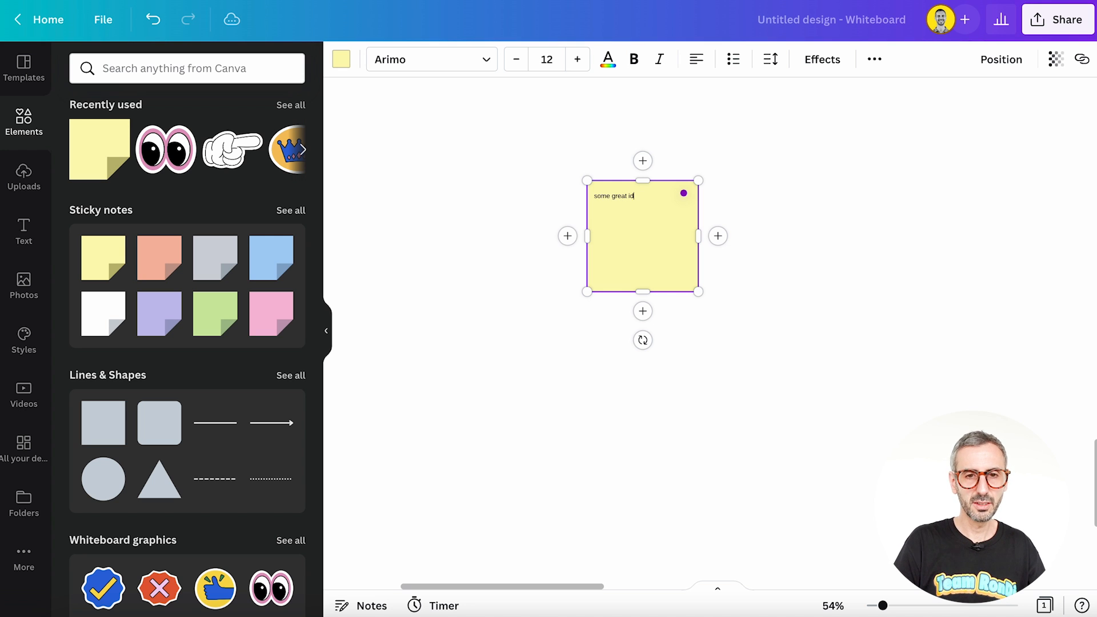
text(some great ideas)
Step: Format the sticky note's text in Prompt Bold at size 19
key(ctrl+a)
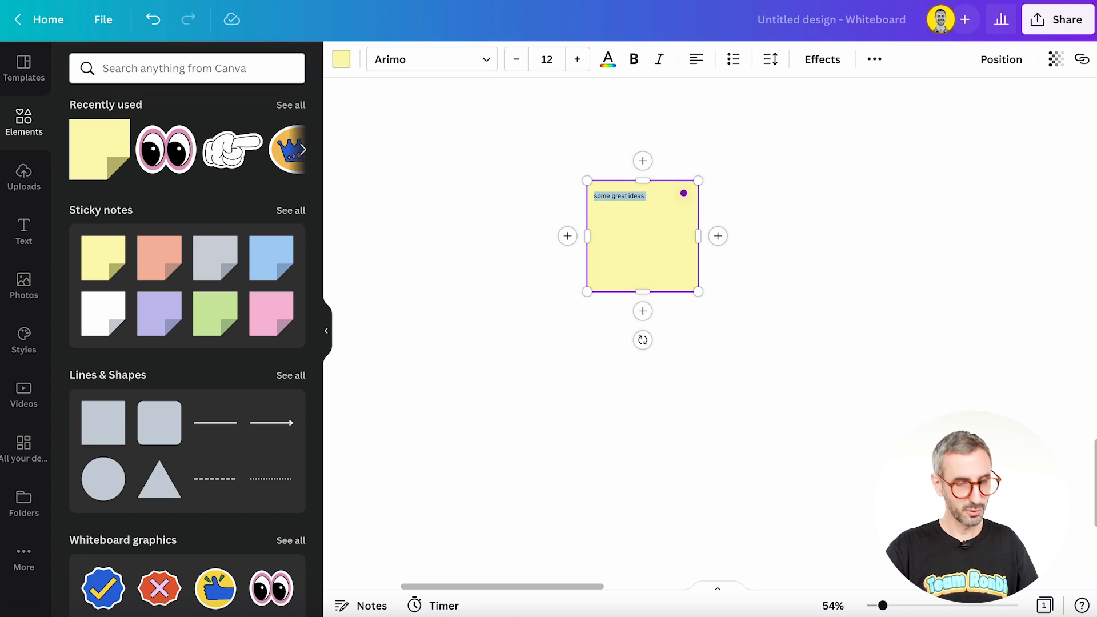
click(426, 60)
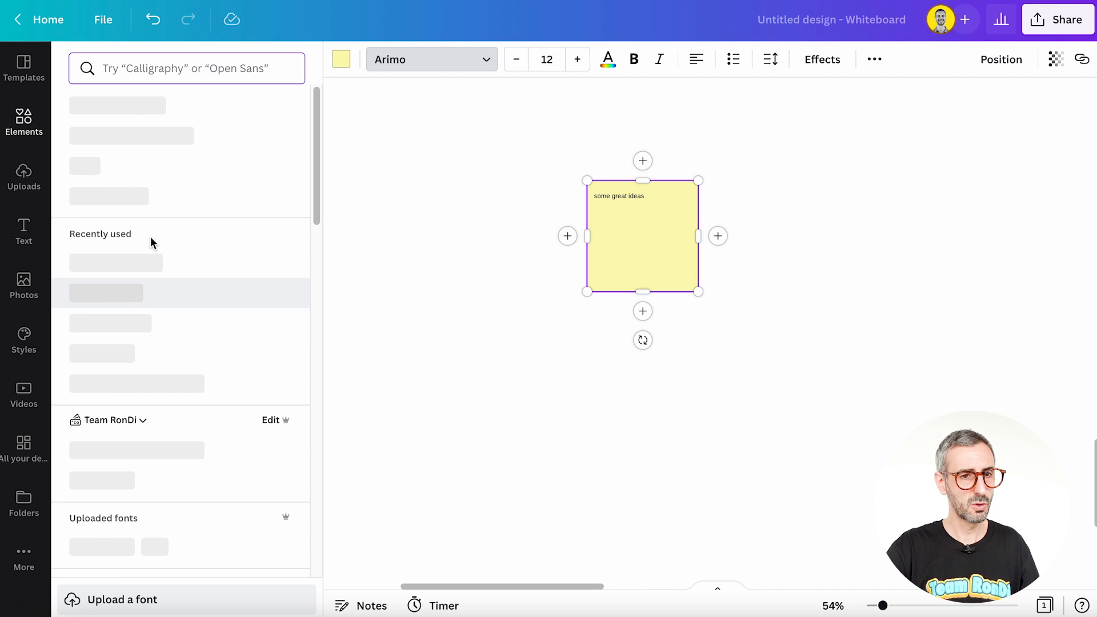
click(114, 297)
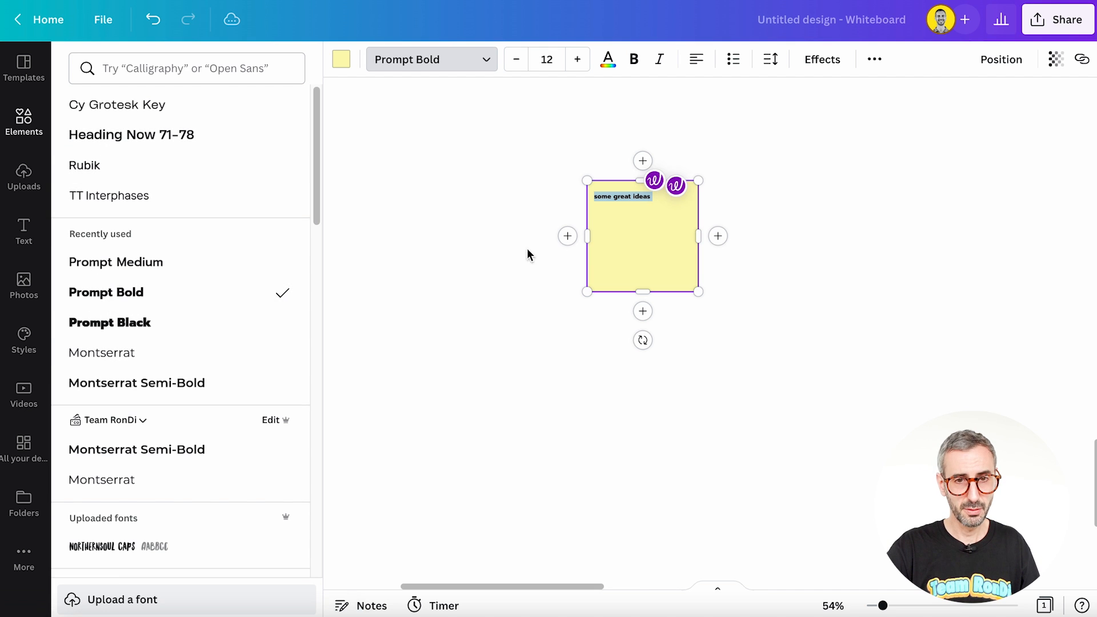
click(577, 60)
click(578, 59)
click(577, 59)
click(577, 60)
click(578, 60)
click(578, 59)
click(577, 59)
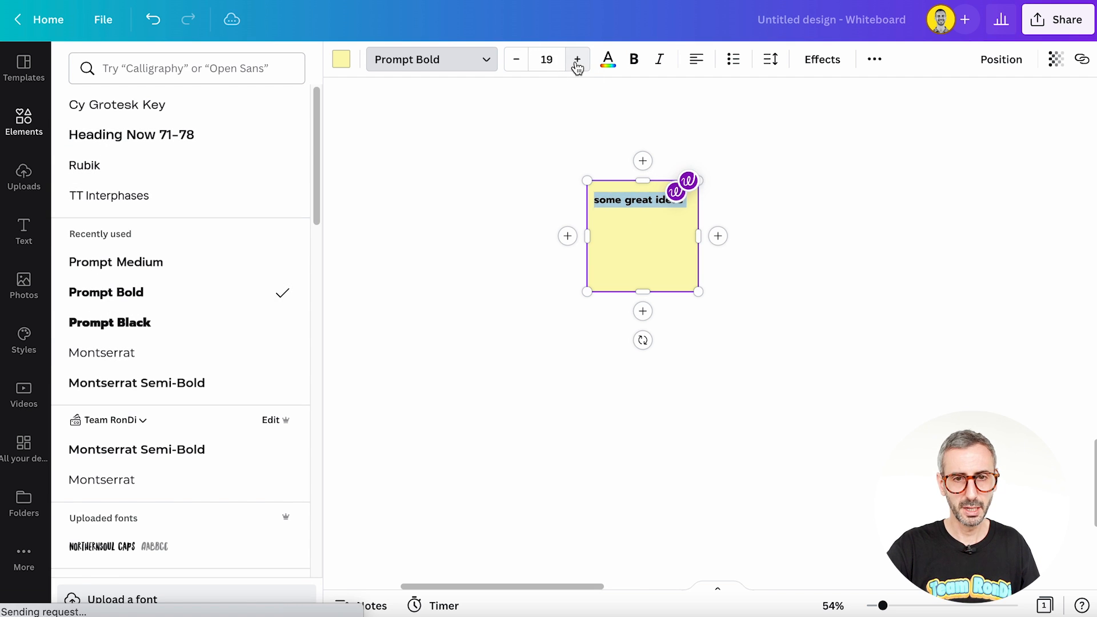
click(629, 411)
Step: Change the sticky note's fill to the bright pinkish-red document color
click(610, 245)
click(343, 59)
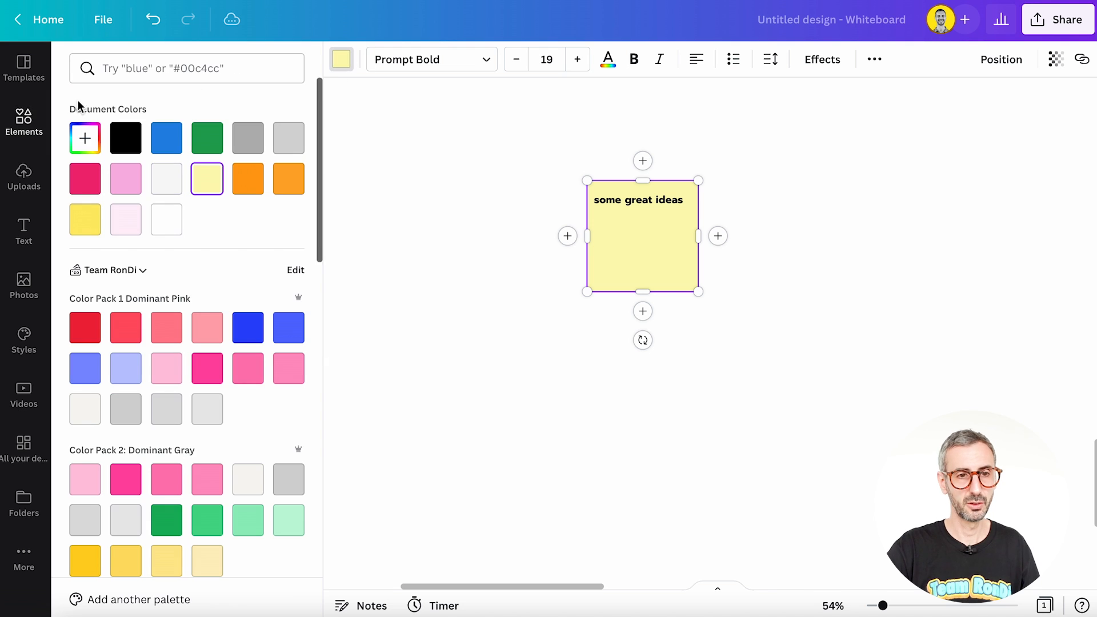
click(85, 178)
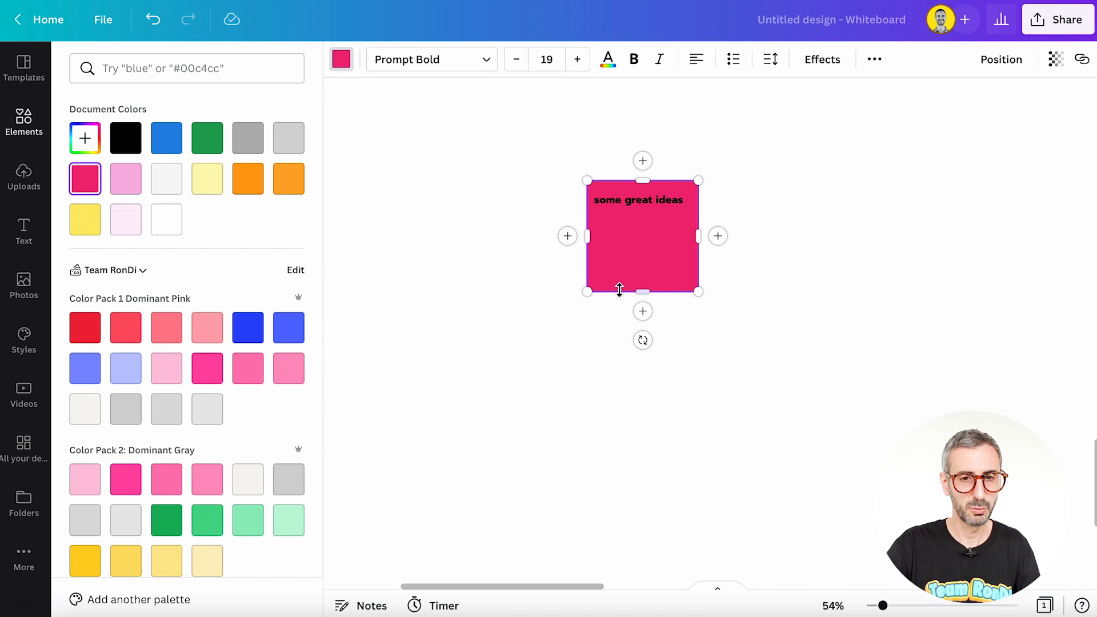
Step: Add a square from the Lines & Shapes elements and place it below the sticky note, slightly to its left
click(23, 121)
scroll(207, 329, down, 1)
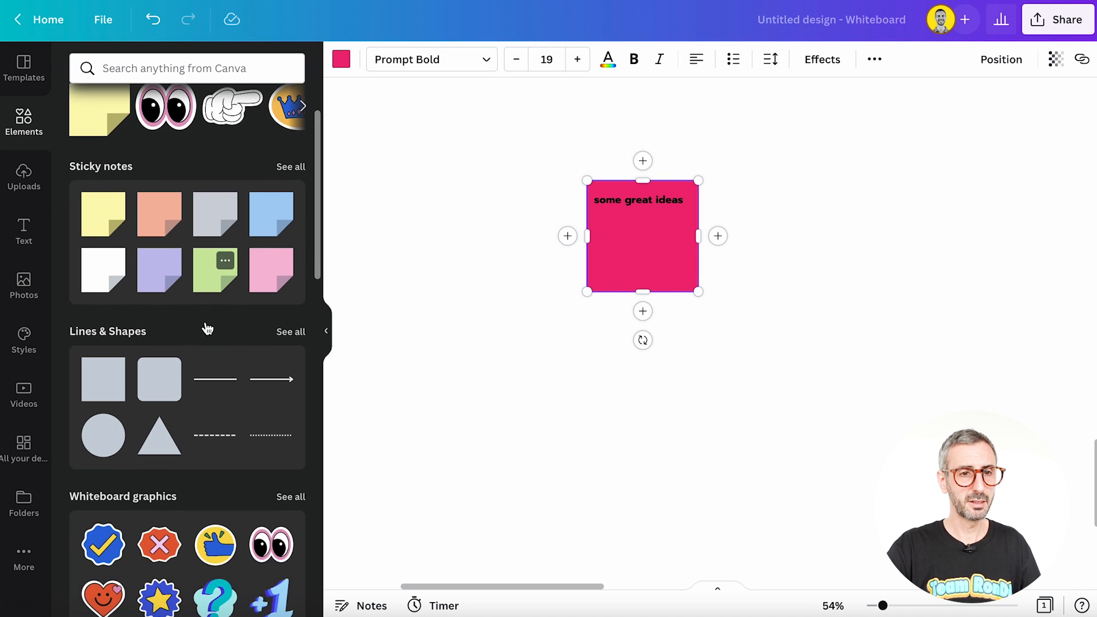
scroll(207, 329, up, 2)
scroll(207, 329, down, 1)
scroll(95, 337, down, 1)
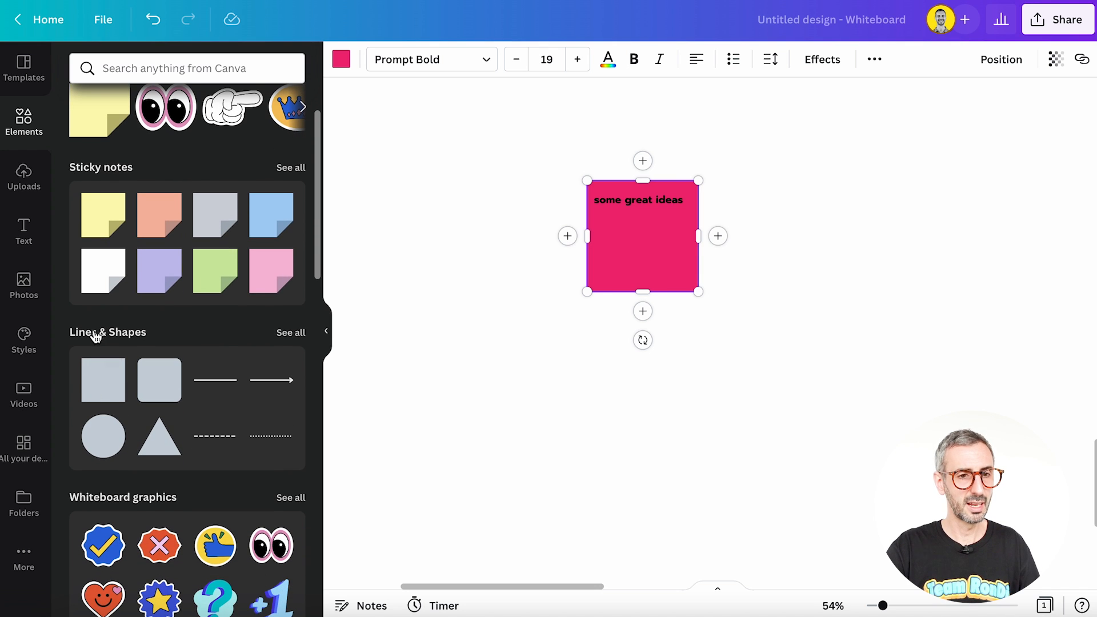
scroll(224, 349, down, 1)
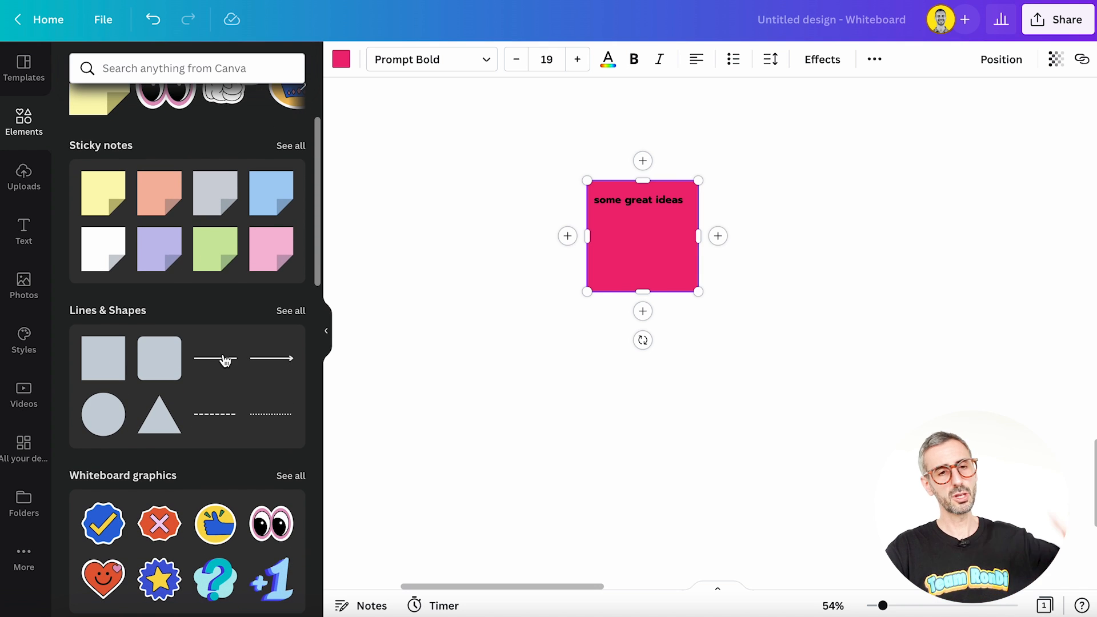
scroll(226, 360, down, 3)
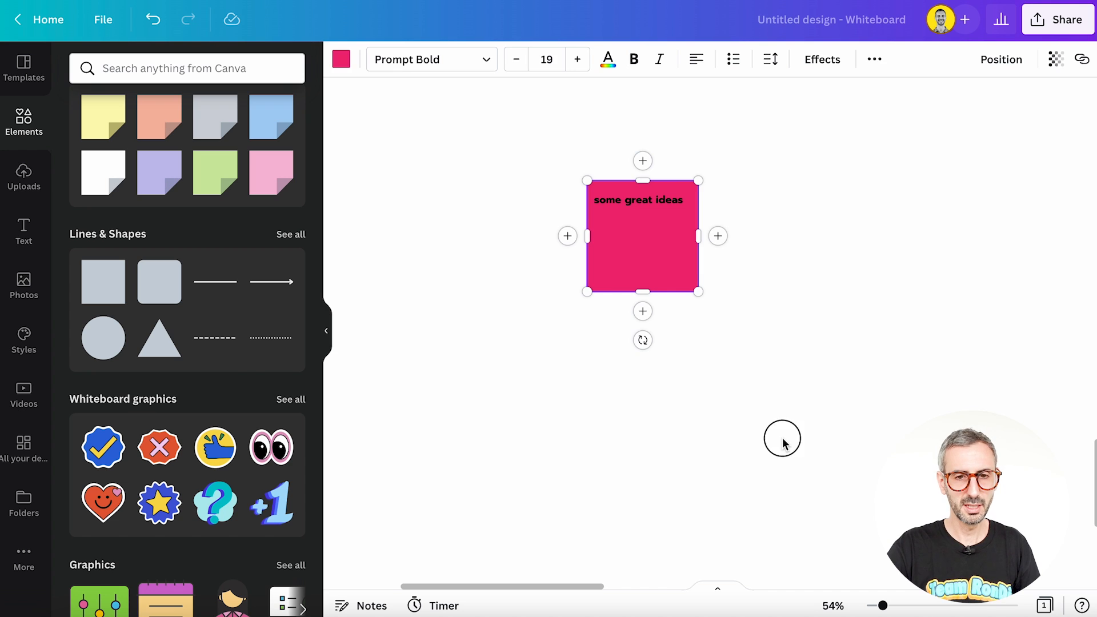
click(783, 443)
click(93, 300)
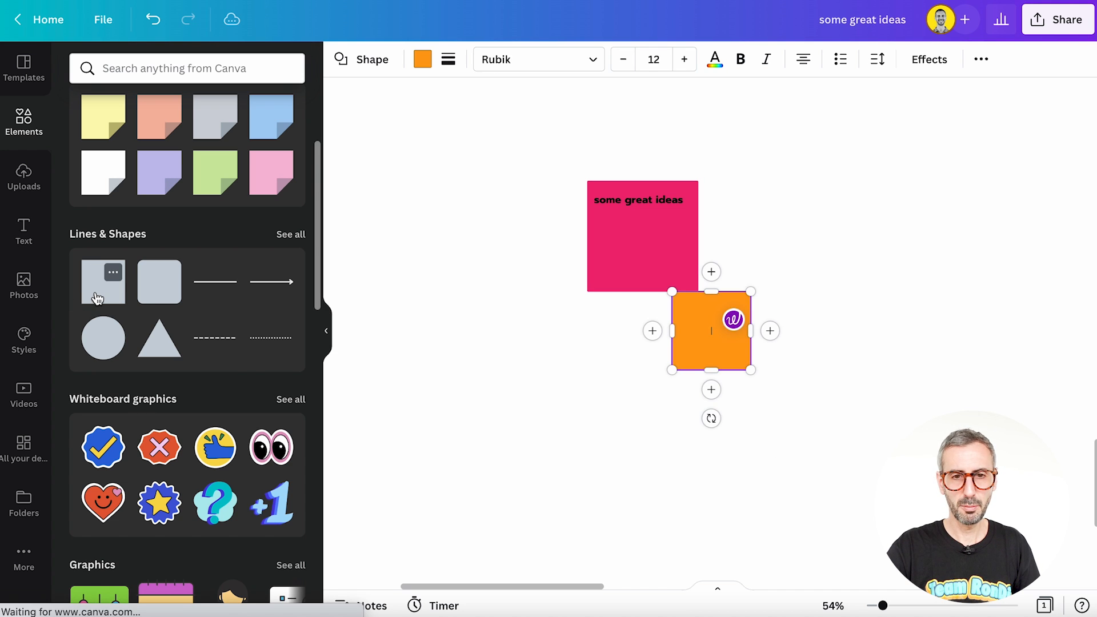
drag(710, 345, 574, 422)
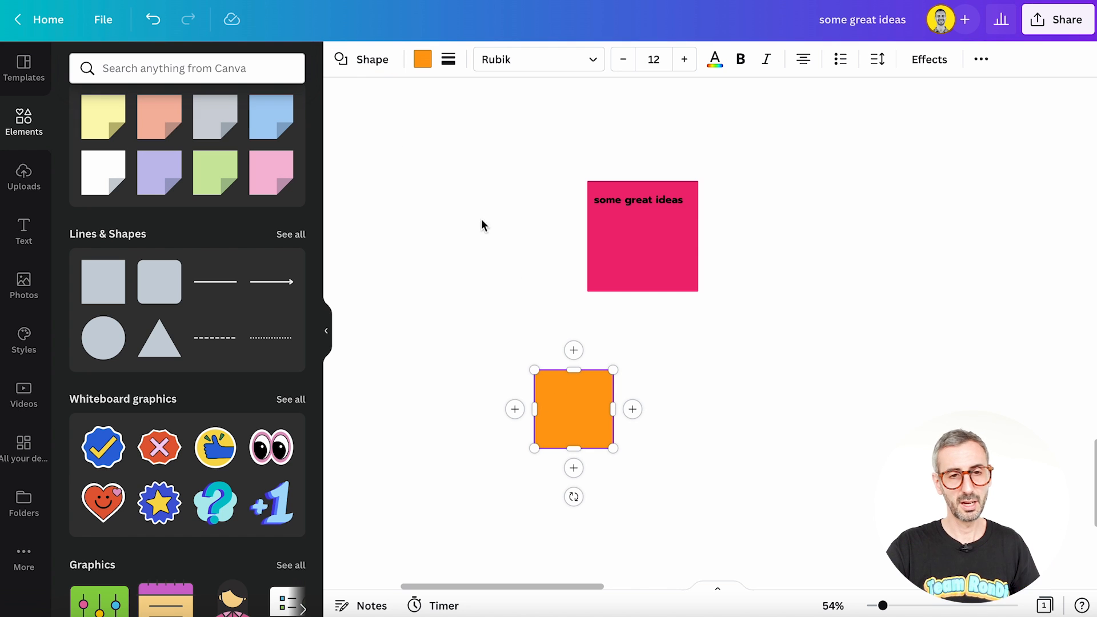
Step: Change the orange square into a pentagon and label it "idea 01"
click(371, 62)
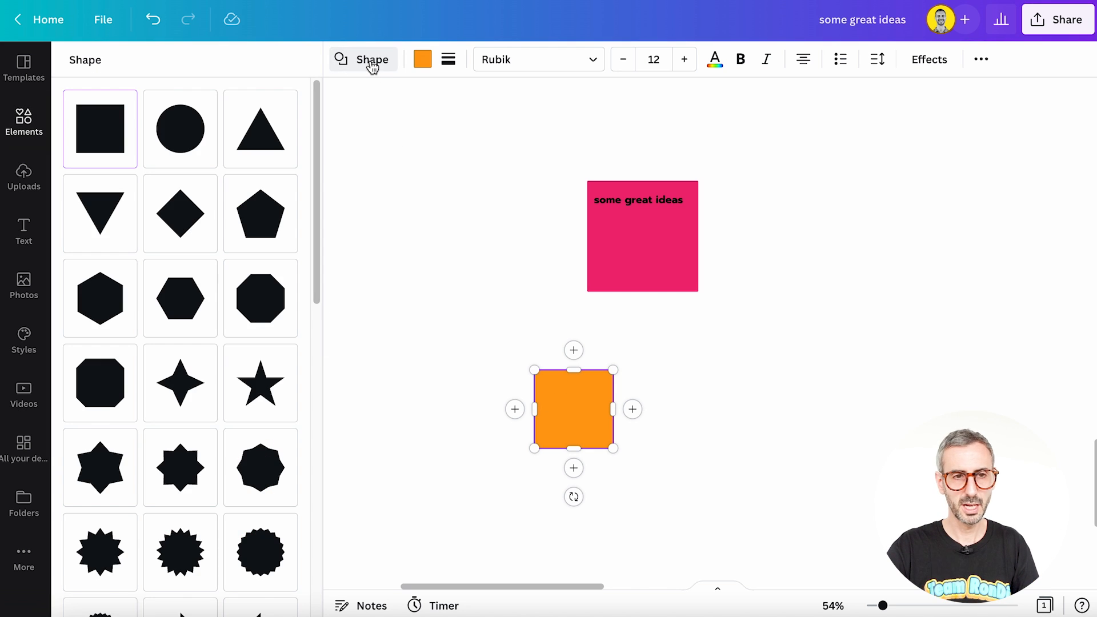
click(194, 153)
click(263, 138)
click(276, 226)
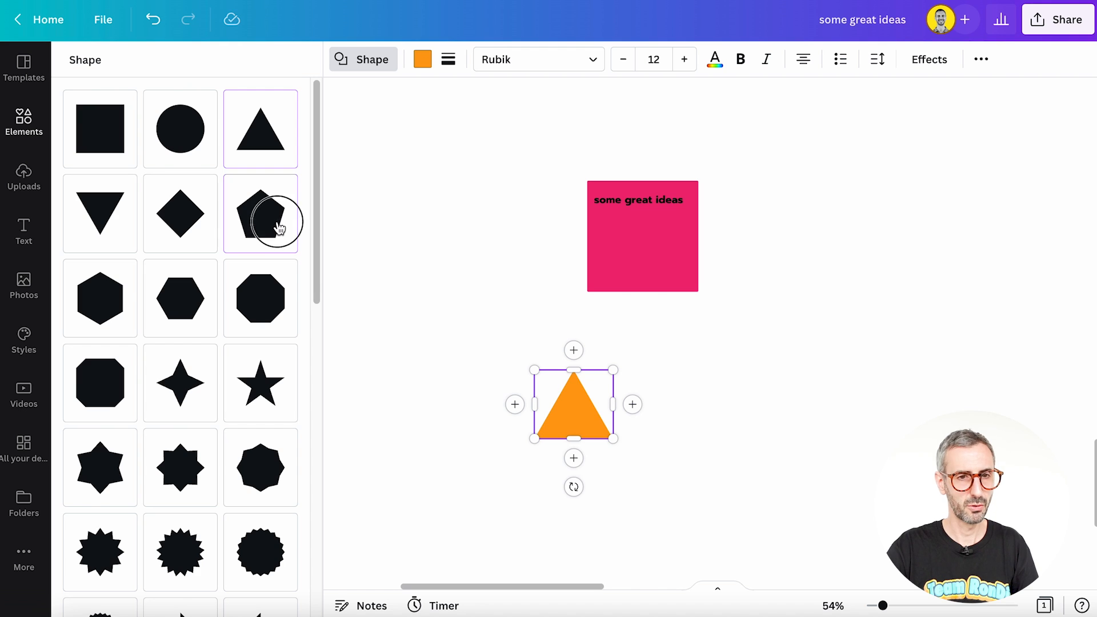
double_click(582, 406)
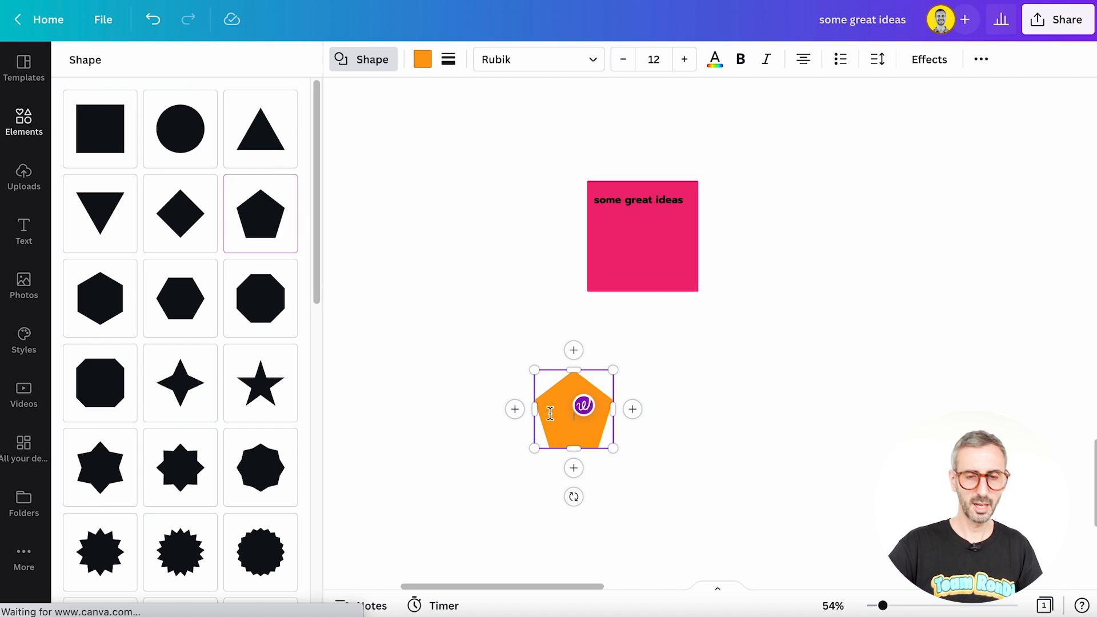
text(idea 01)
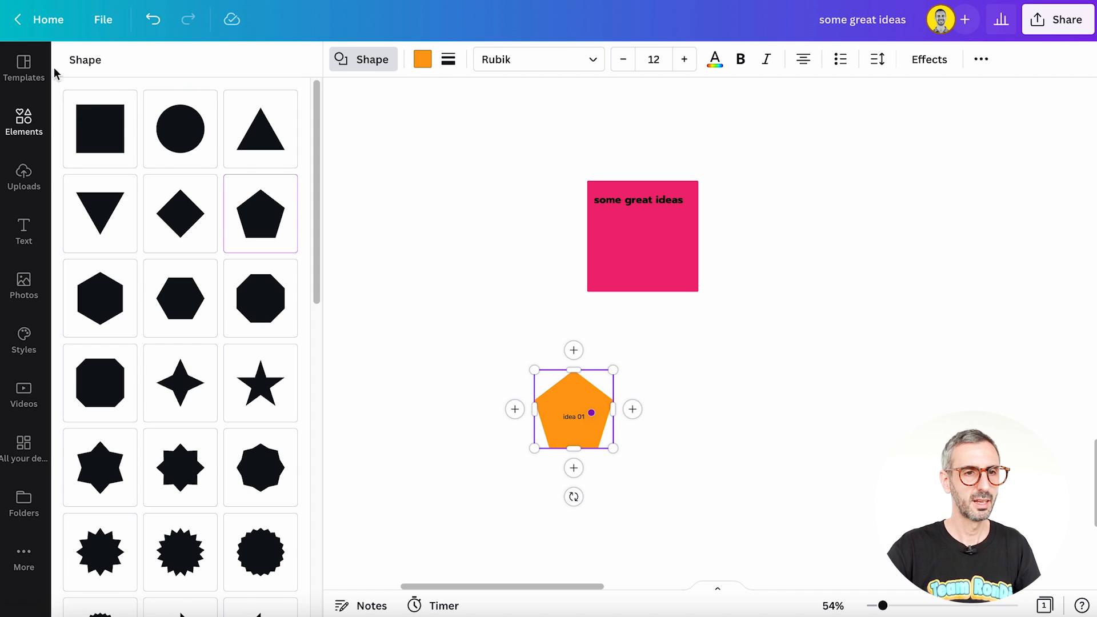
click(384, 60)
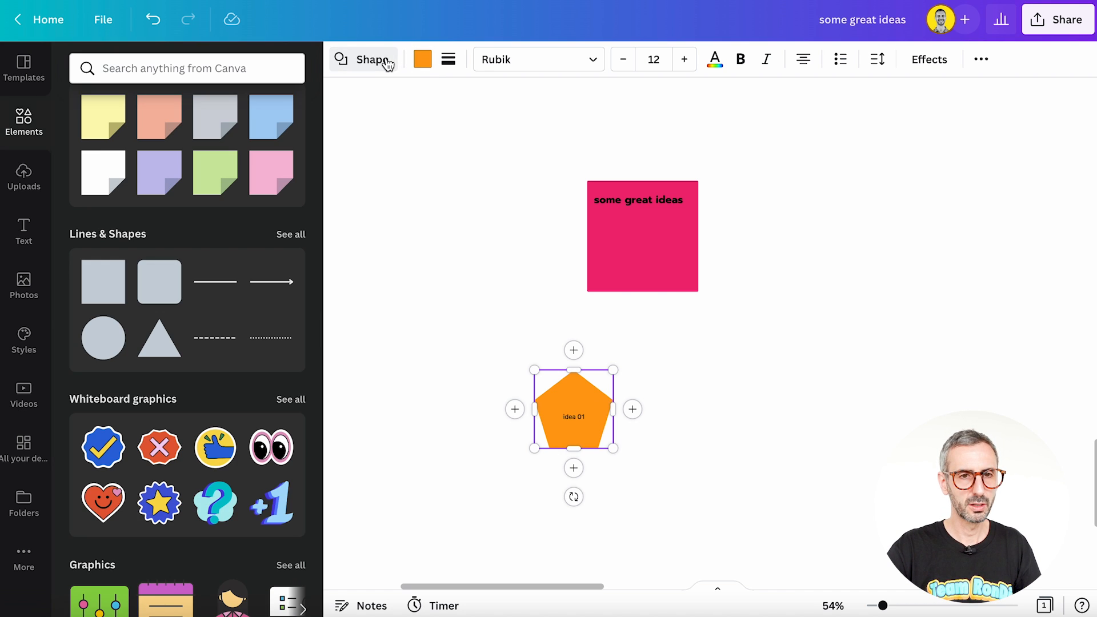
Step: Add an arrow line beside the pentagon, attach its tail to the pentagon, and move the pentagon up and to the left
click(281, 282)
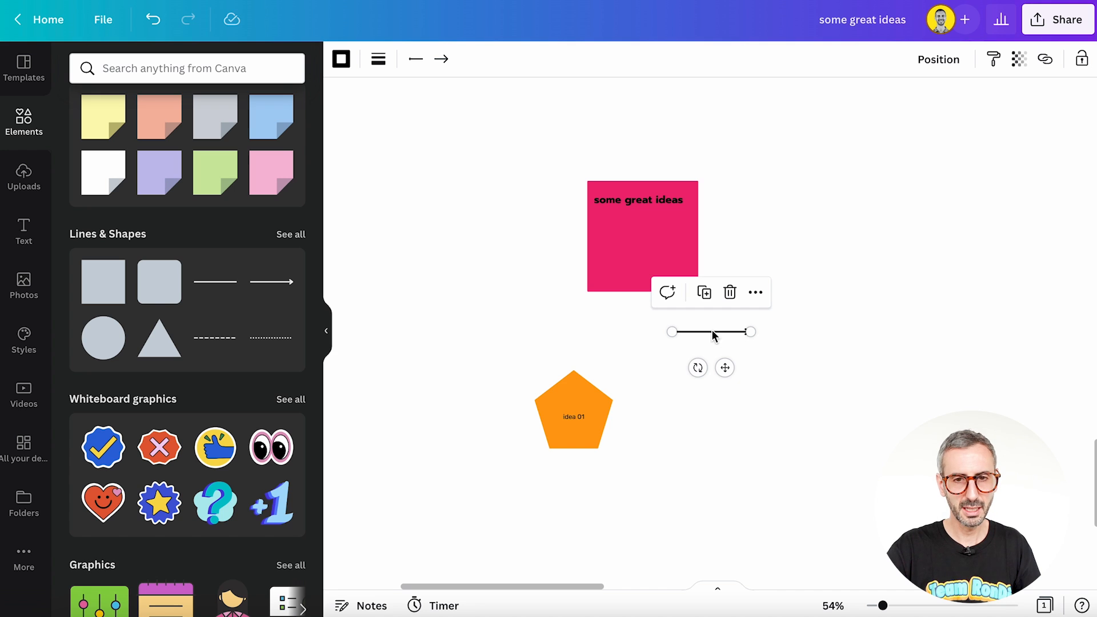
drag(725, 368, 751, 459)
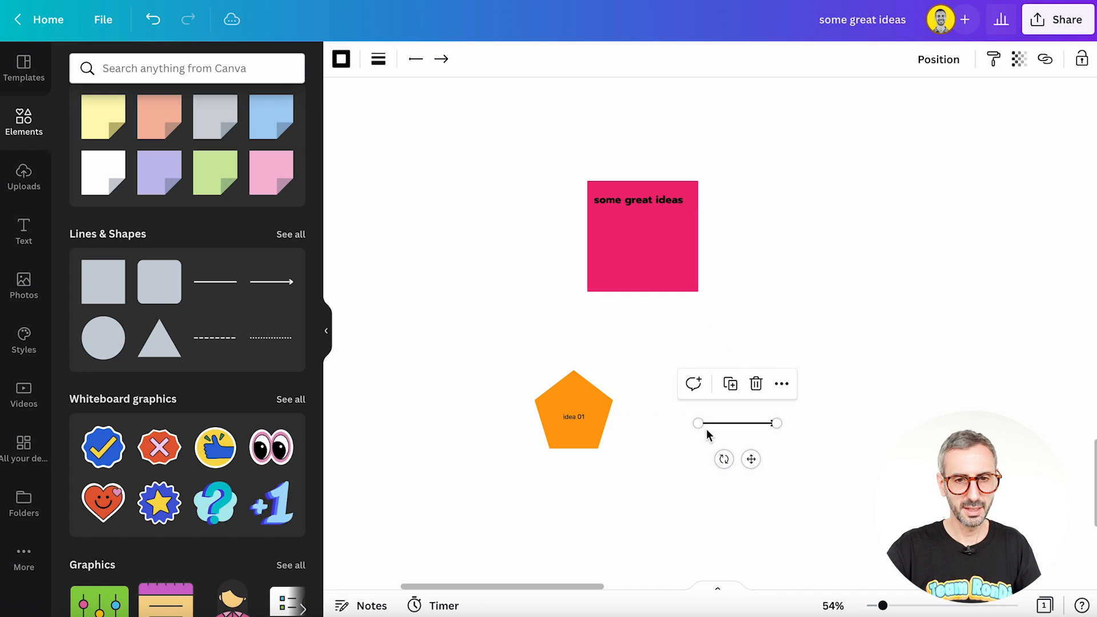
drag(698, 423, 611, 406)
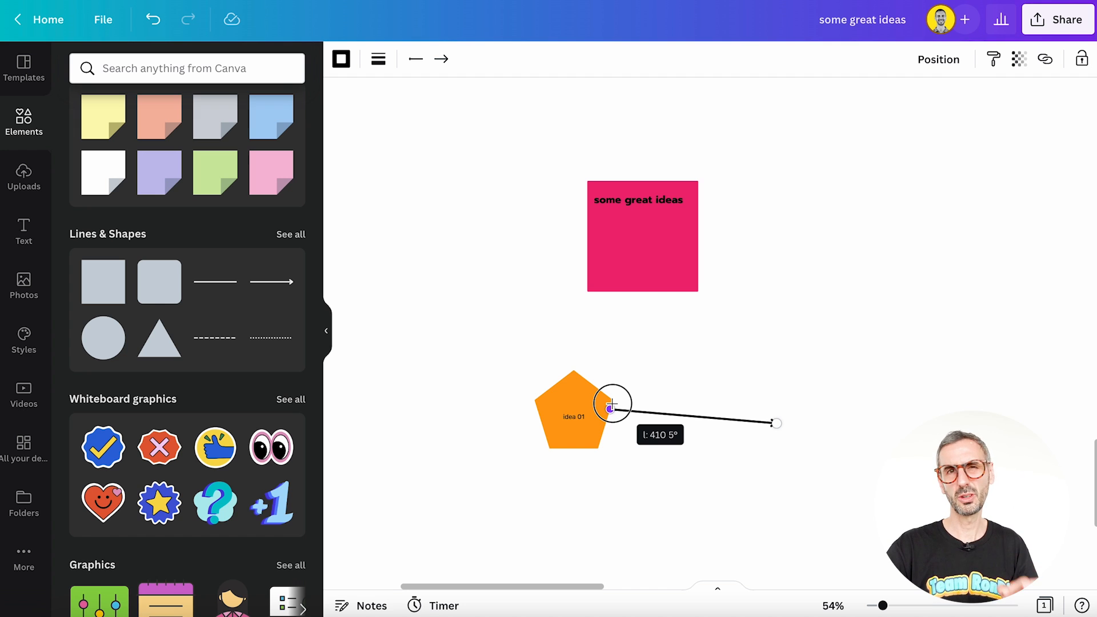
drag(611, 406, 667, 423)
click(683, 459)
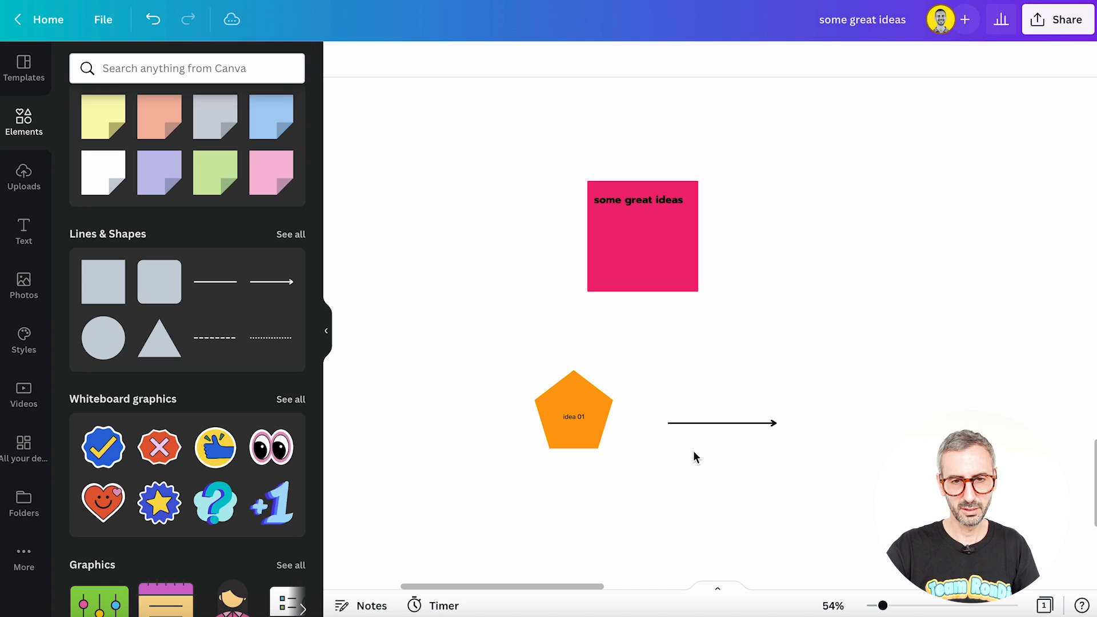
click(709, 424)
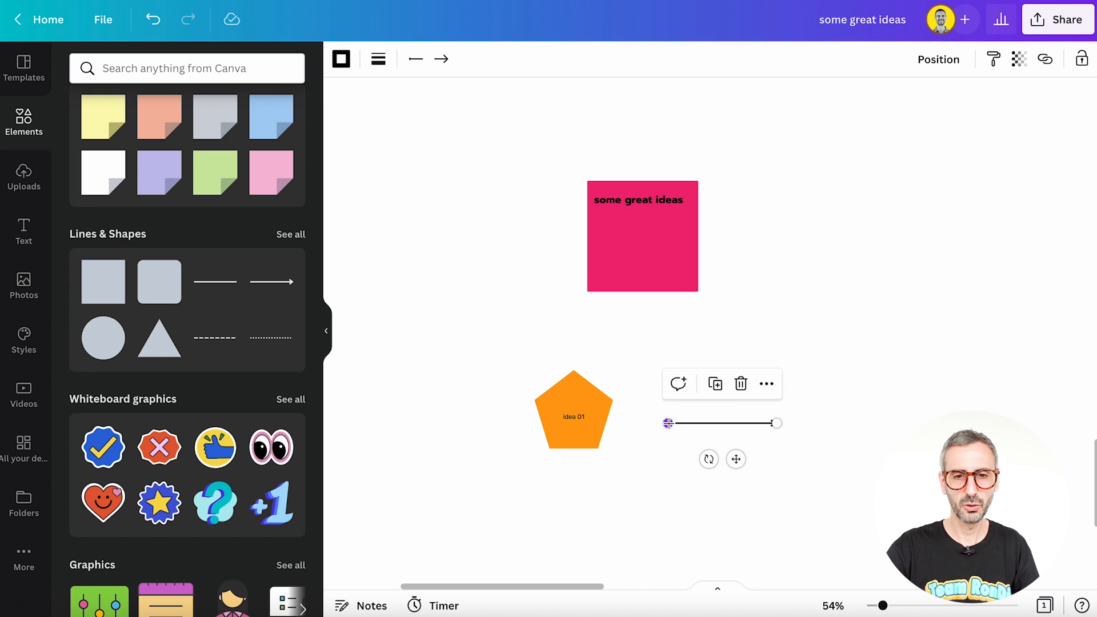
drag(668, 423, 480, 358)
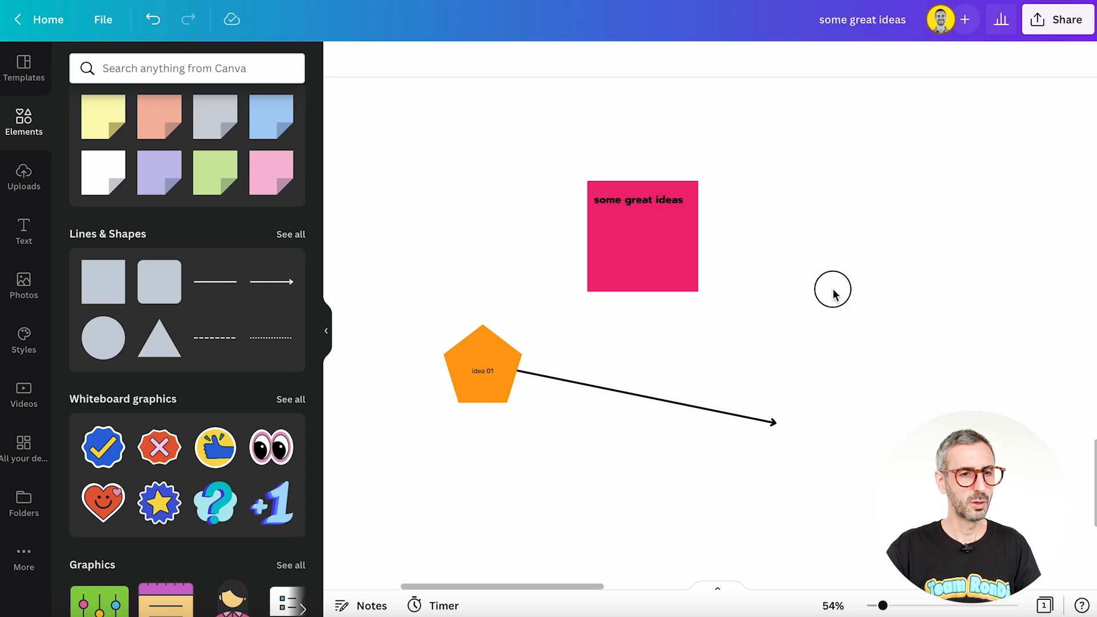
Step: Add a square to the right of the arrow and delete the sticky note, pentagon and arrow together
click(122, 268)
drag(733, 366, 936, 411)
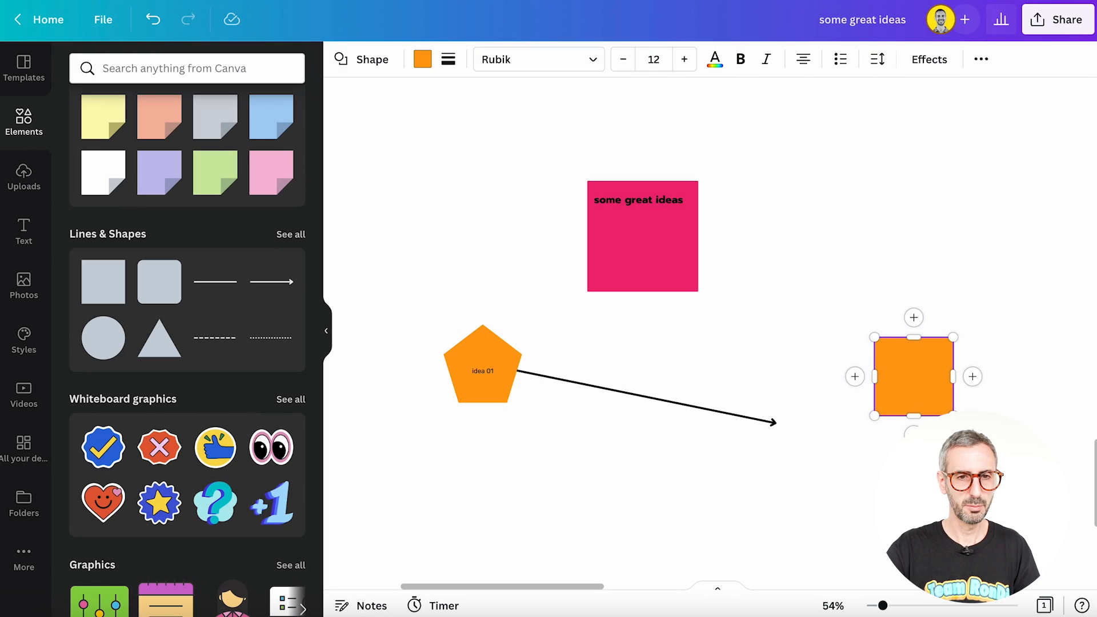
drag(469, 141, 823, 380)
key(Delete)
Step: Move the remaining orange square to the left side of the empty canvas area and label it "entry of user"
drag(894, 317, 509, 317)
double_click(507, 309)
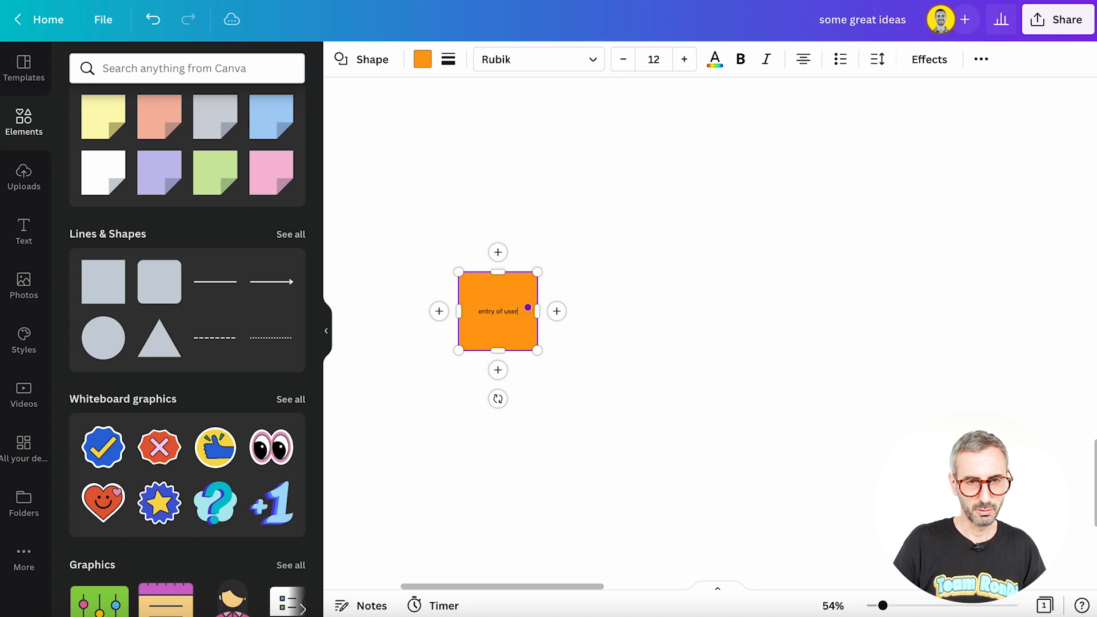
click(694, 275)
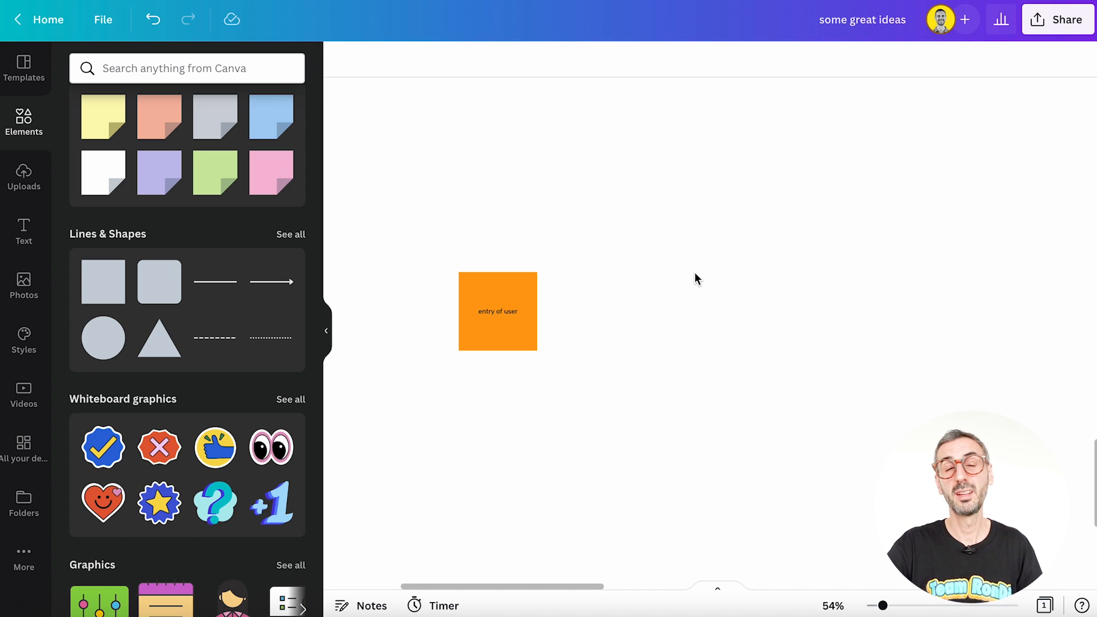
Step: Branch a connected square up and to the right of "entry of user", and chain another connected square far below that one
click(488, 311)
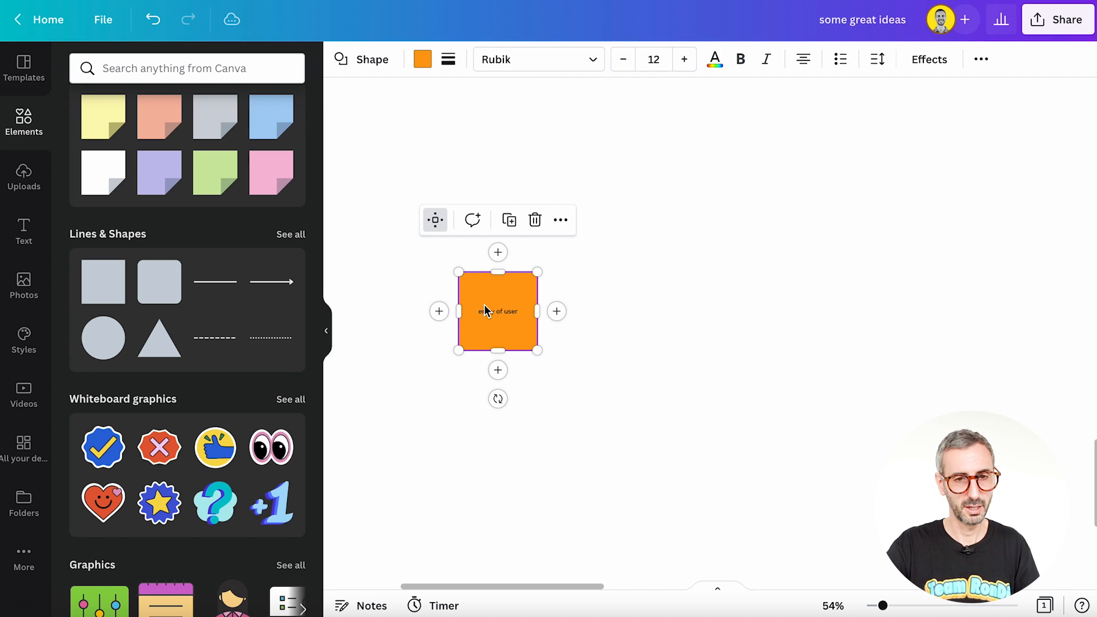
click(556, 312)
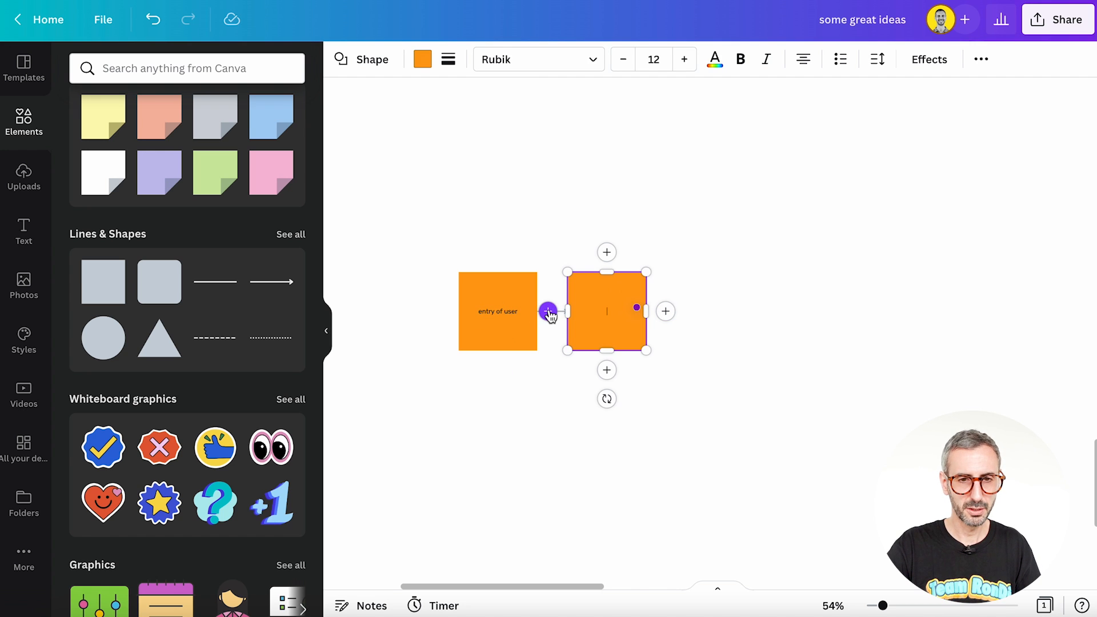
drag(592, 297, 693, 140)
click(705, 214)
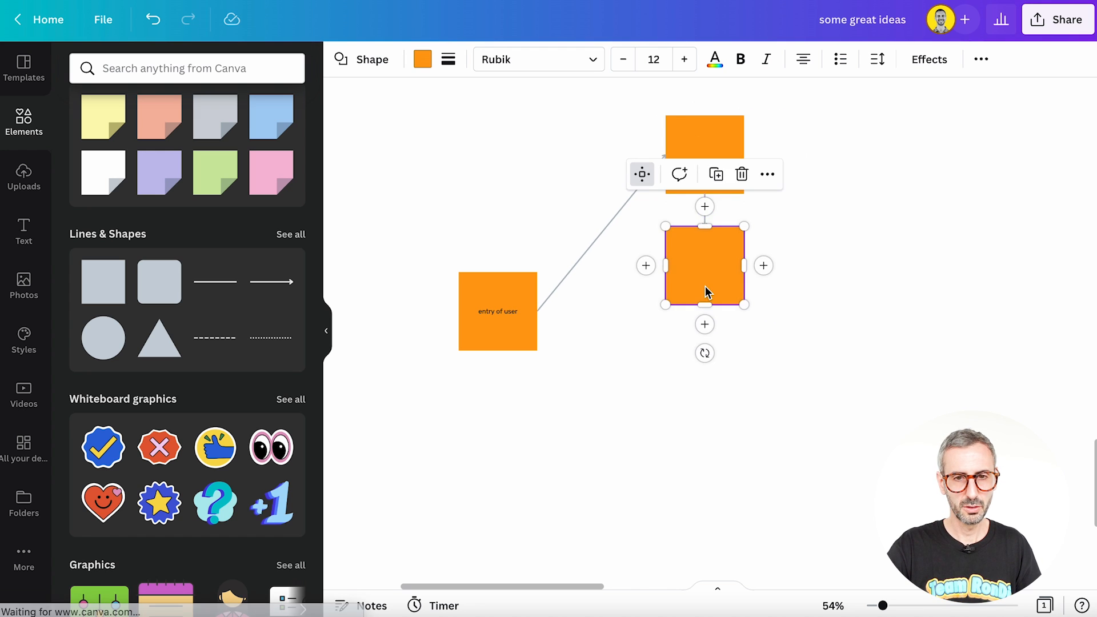
drag(708, 291, 706, 535)
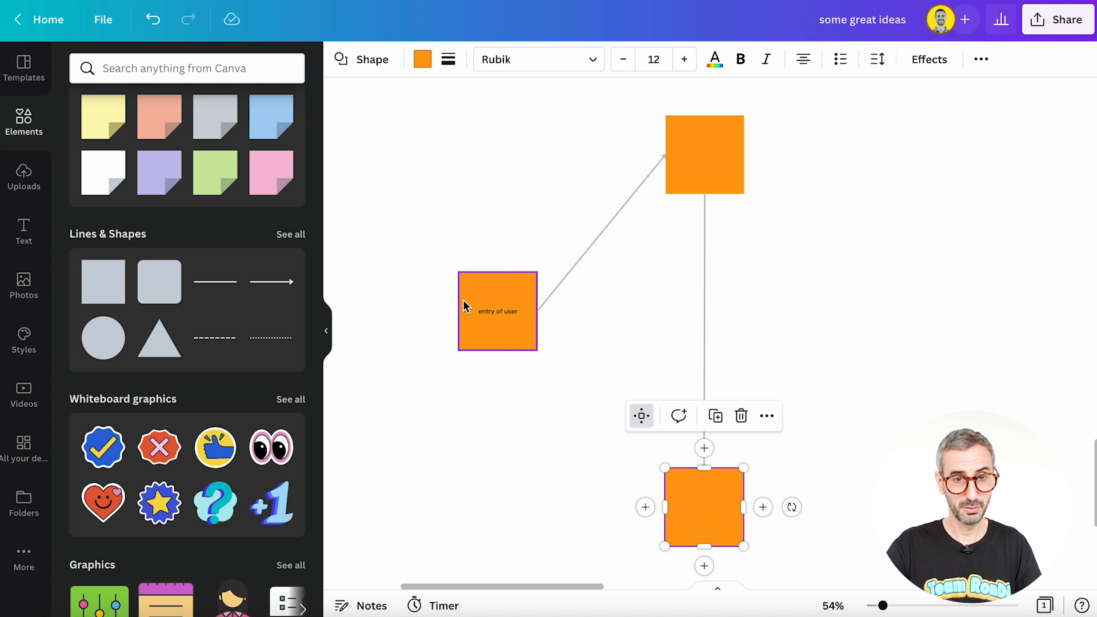
Step: Branch a second connected square to the lower right of "entry of user", deleting the chained bottom square and its vertical arrow
click(517, 346)
click(557, 312)
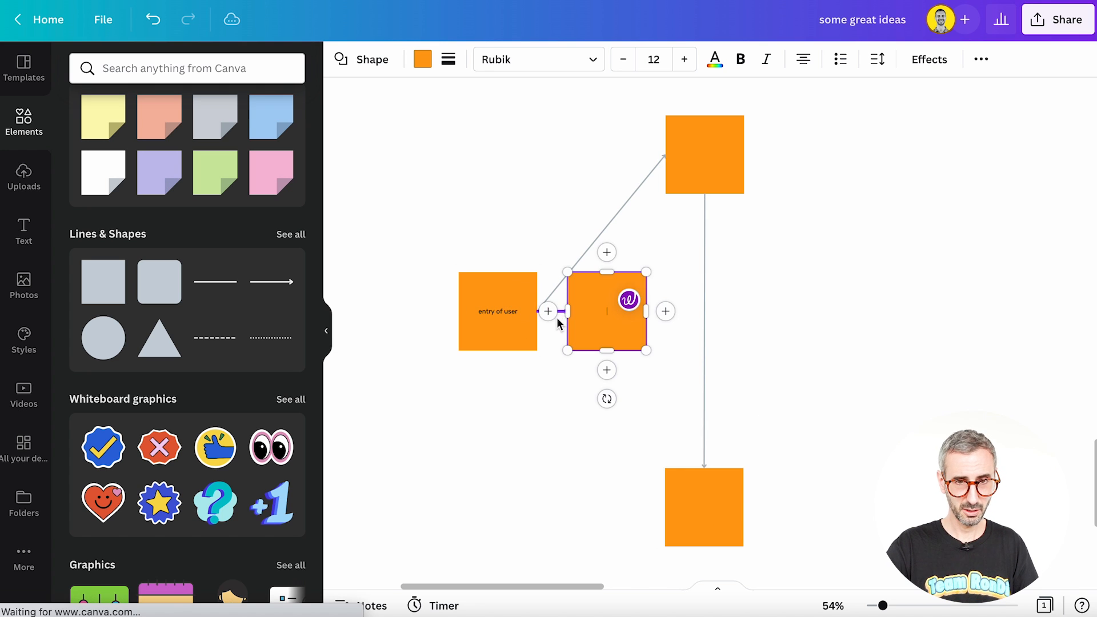
click(689, 523)
key(Delete)
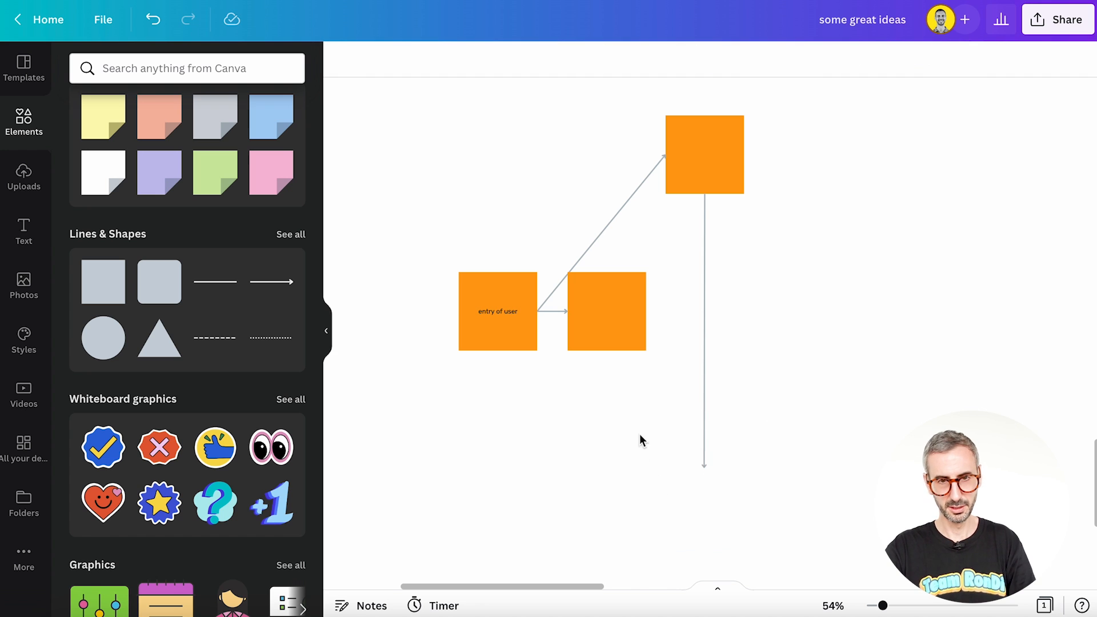
click(703, 424)
key(Delete)
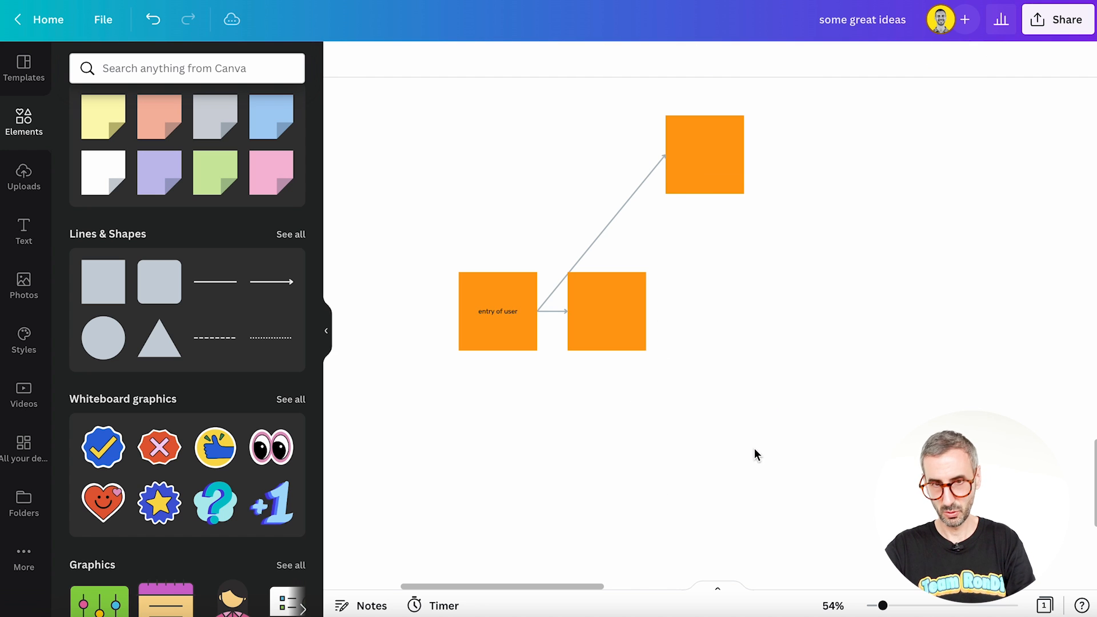
drag(628, 348, 718, 476)
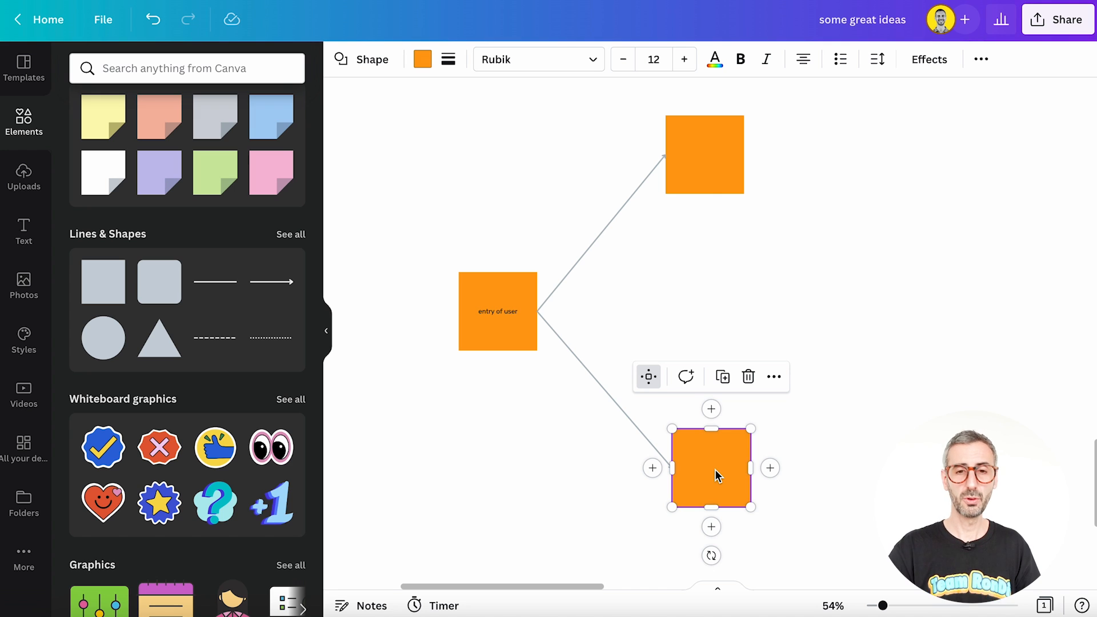
Step: Change the upper branch square into a circle and fill it with the light pink document color
click(696, 175)
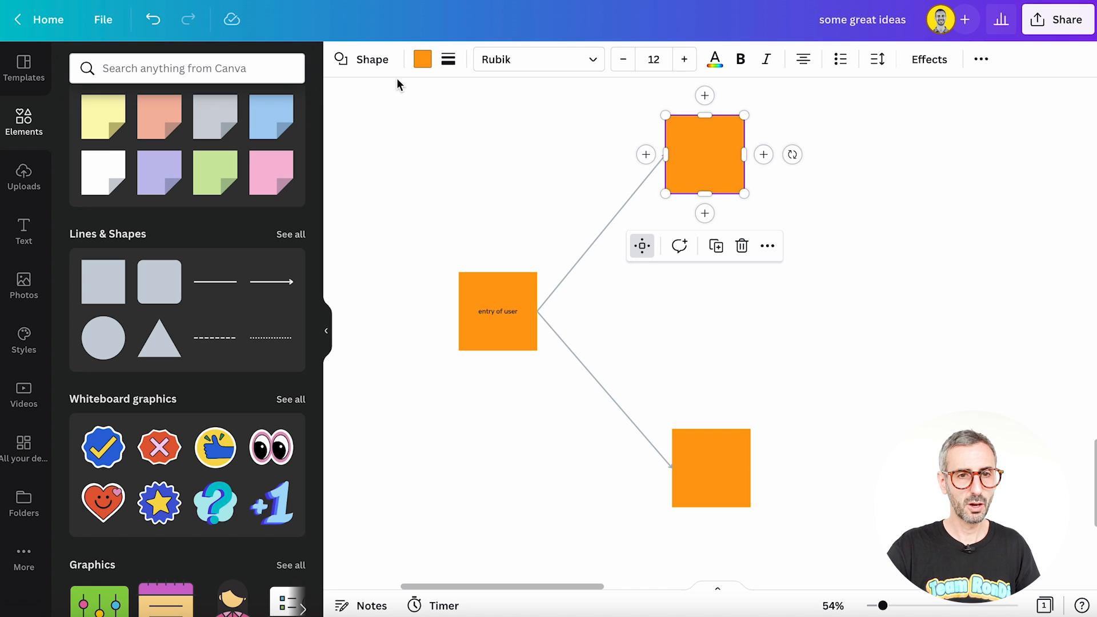
click(368, 64)
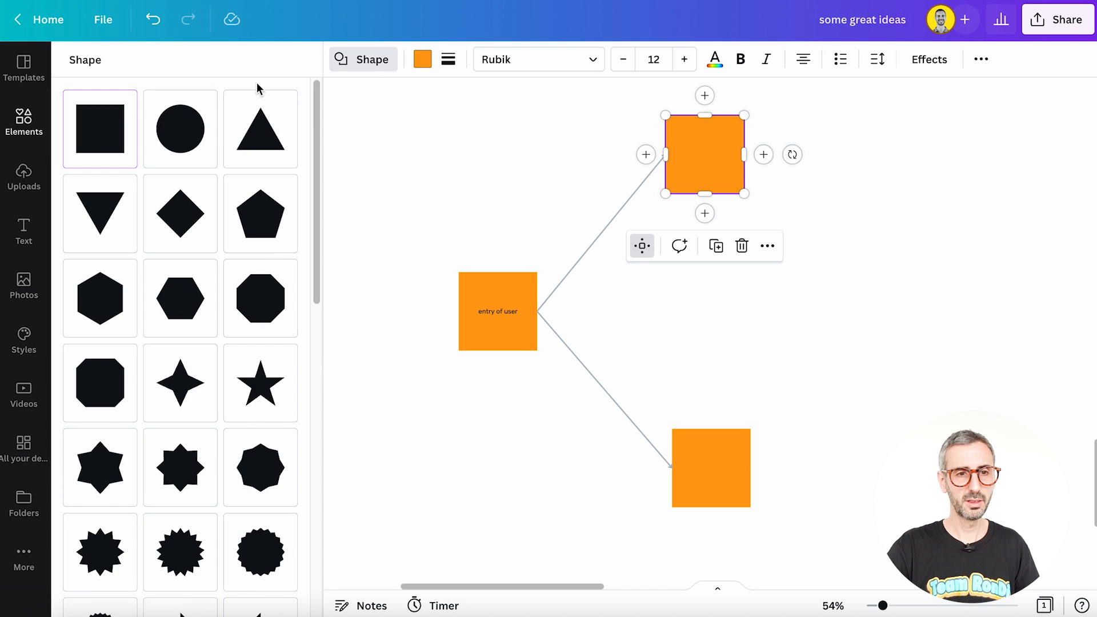
click(180, 144)
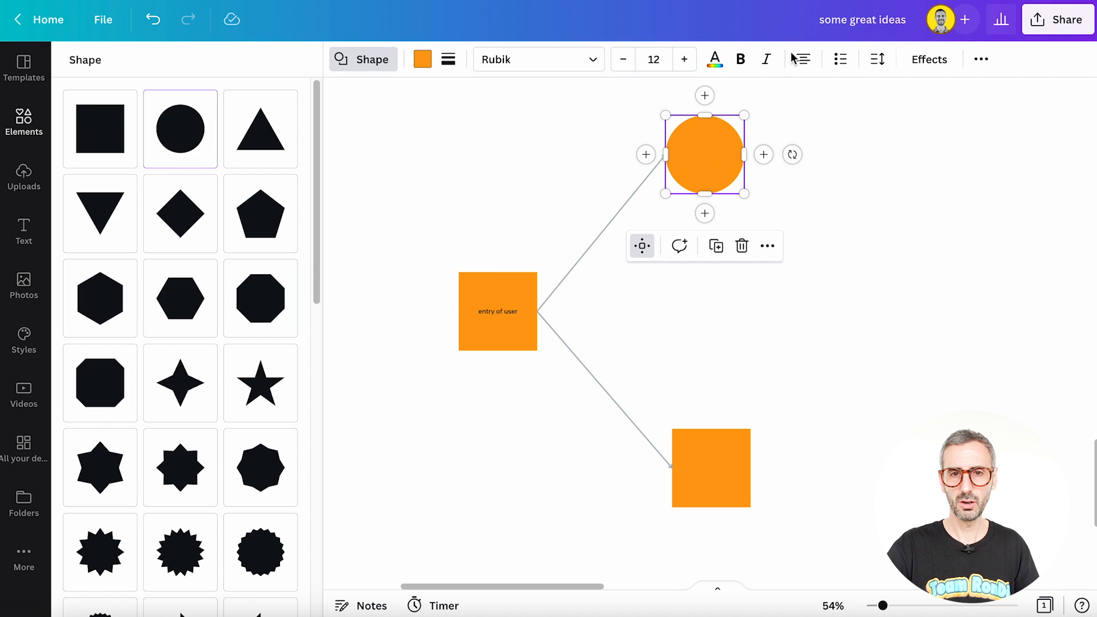
click(676, 155)
click(423, 59)
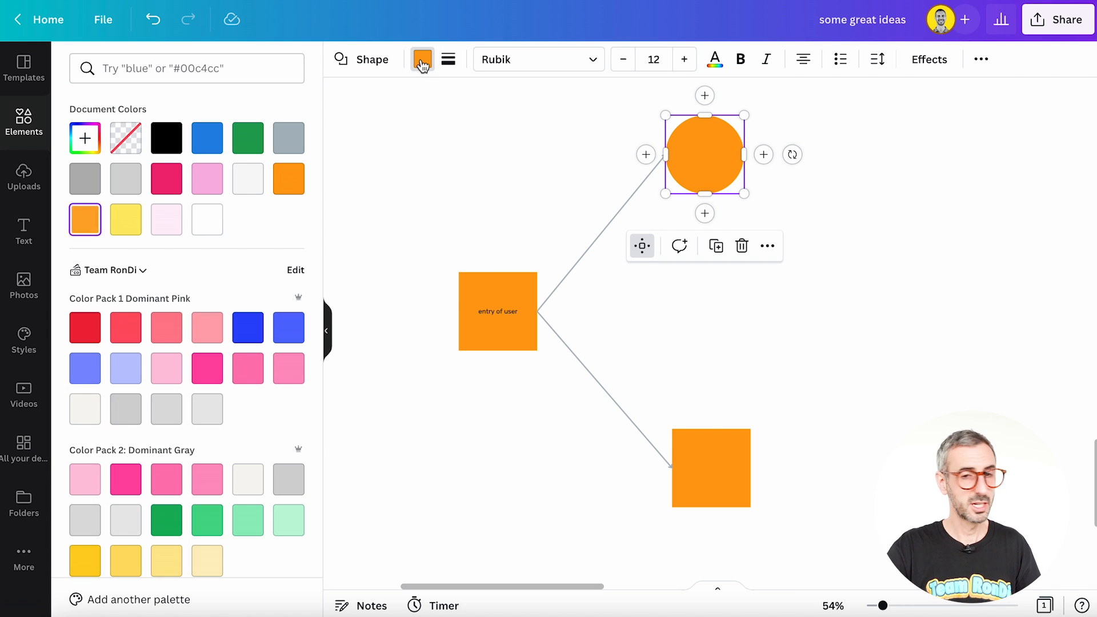
click(208, 179)
Step: Copy the pink circle's style onto the lower branch square
click(720, 193)
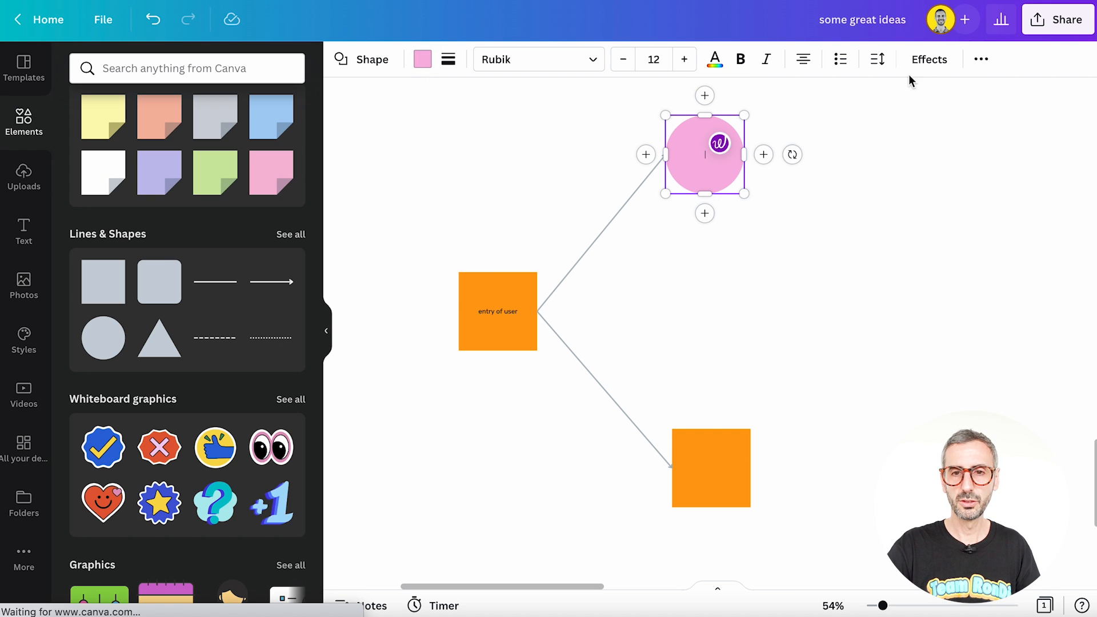
click(980, 59)
click(887, 95)
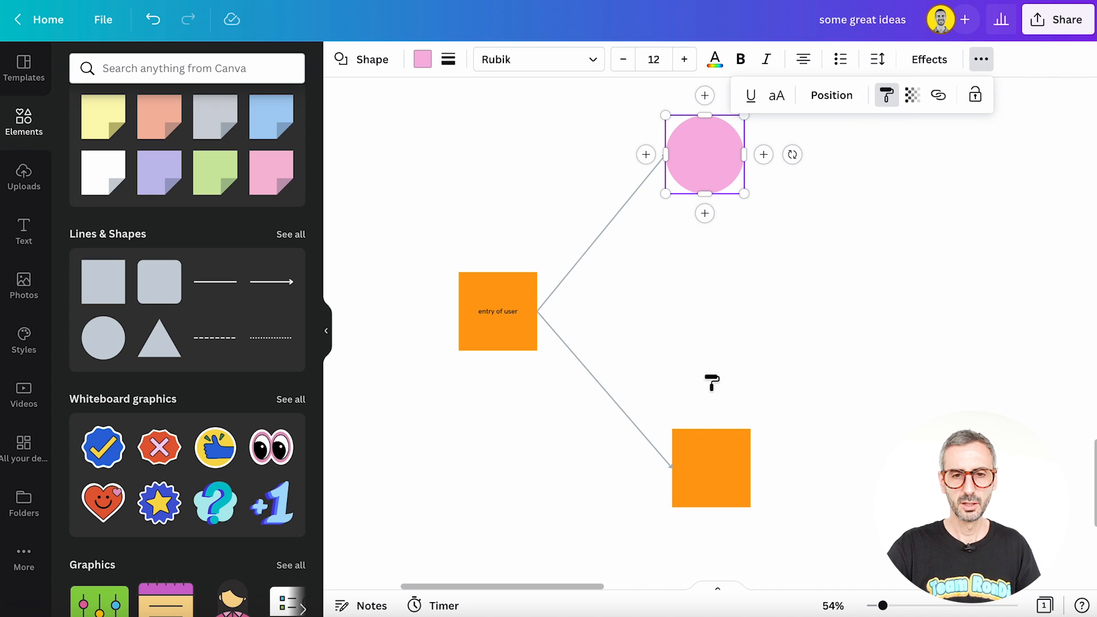
click(711, 480)
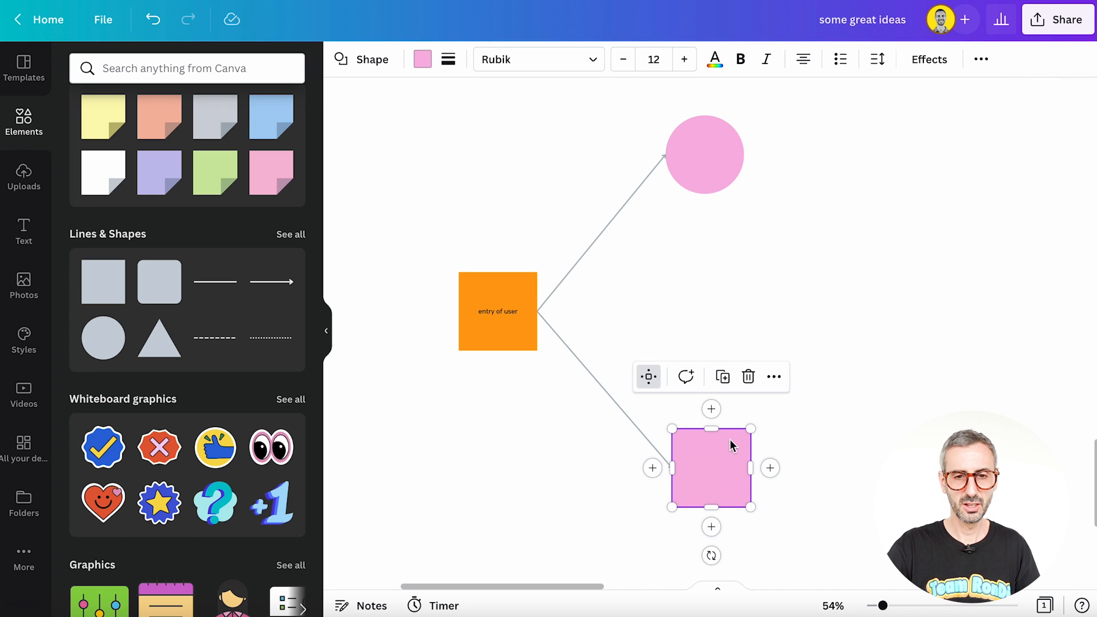
Step: Disable Quick Flow on the upper pink circle and enable it again
click(911, 255)
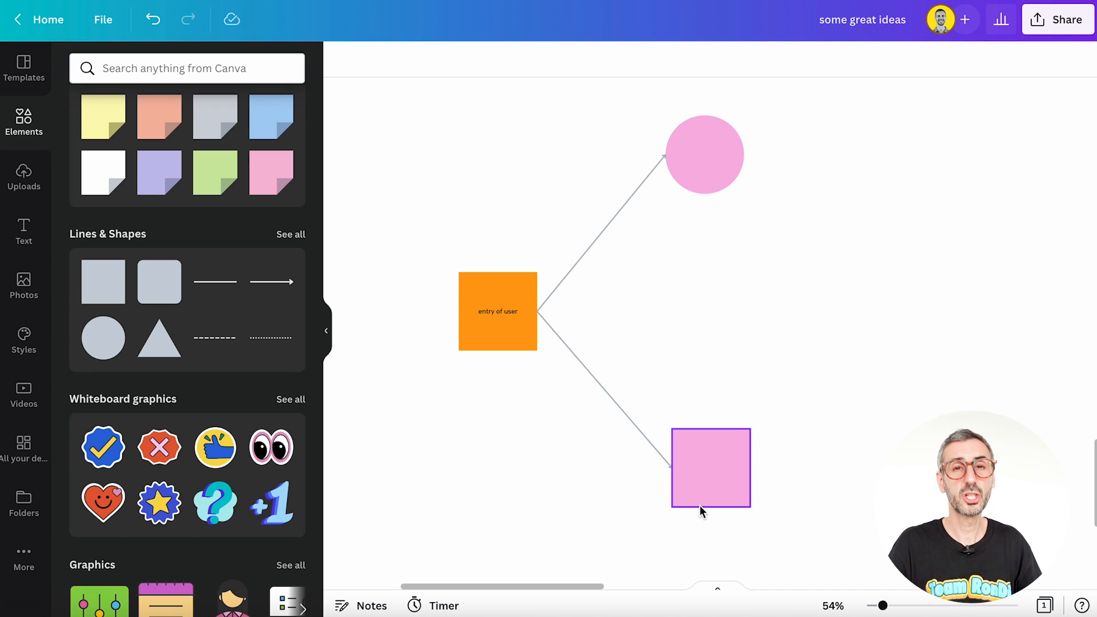
click(706, 161)
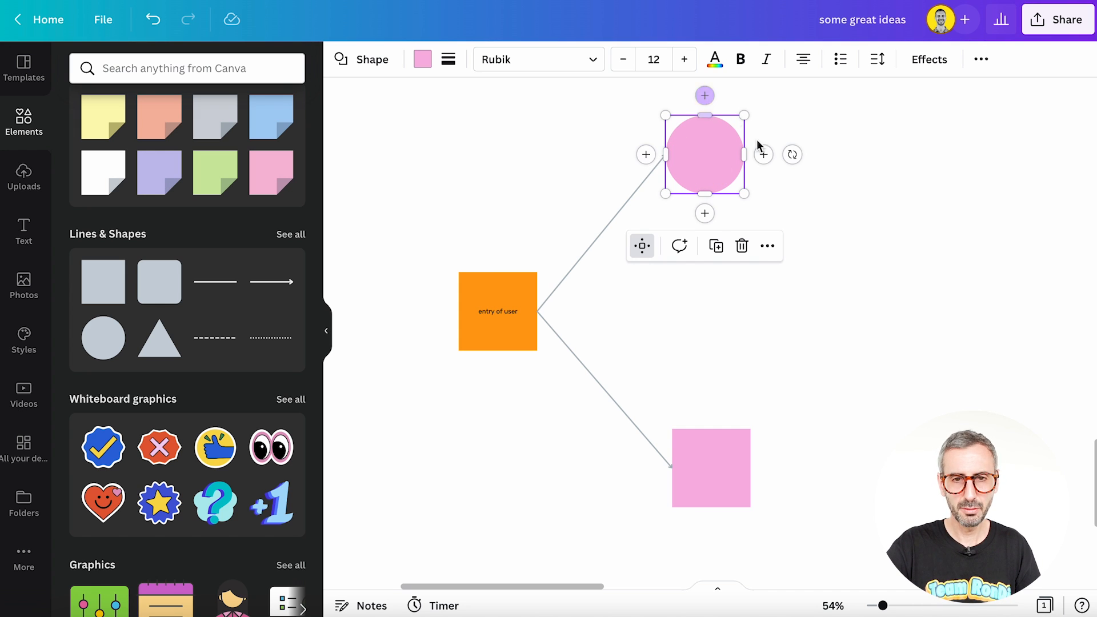
click(645, 247)
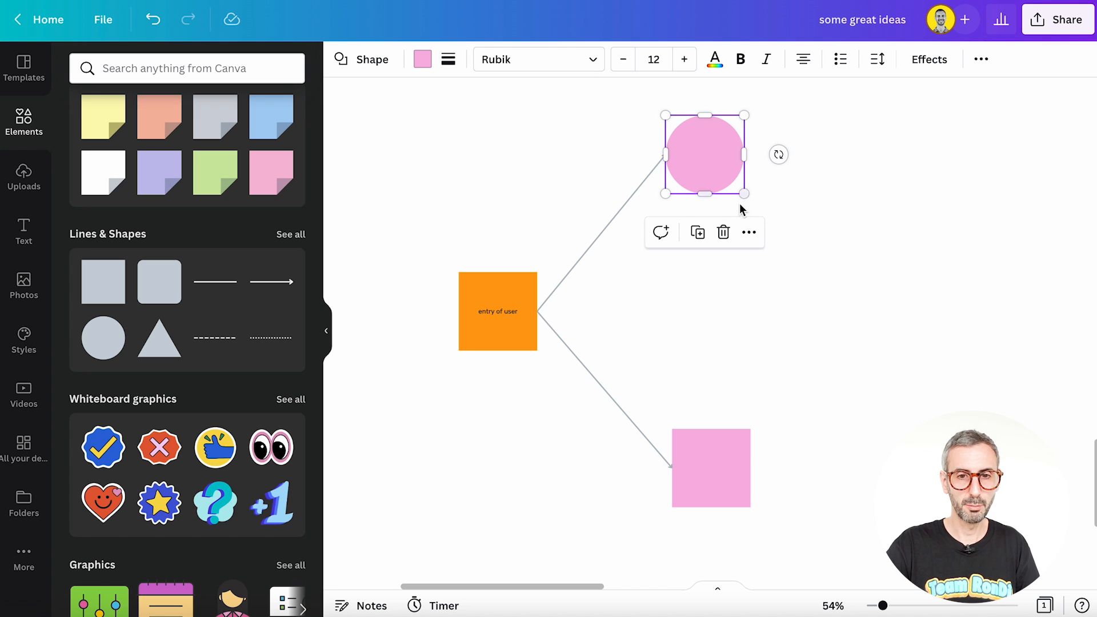
click(751, 235)
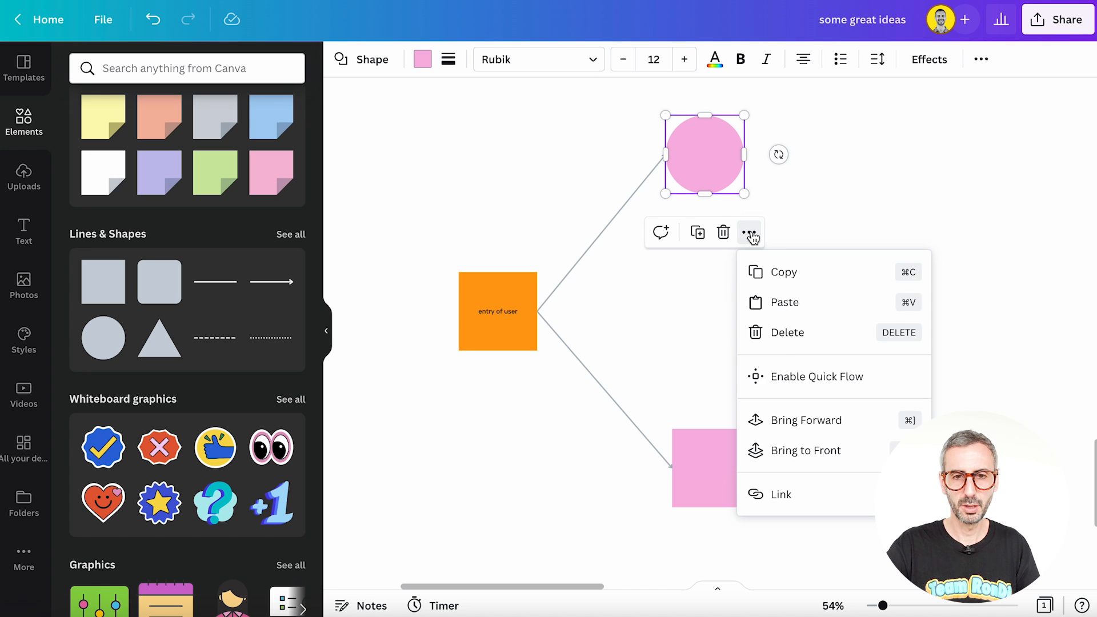
click(827, 381)
click(781, 314)
click(722, 166)
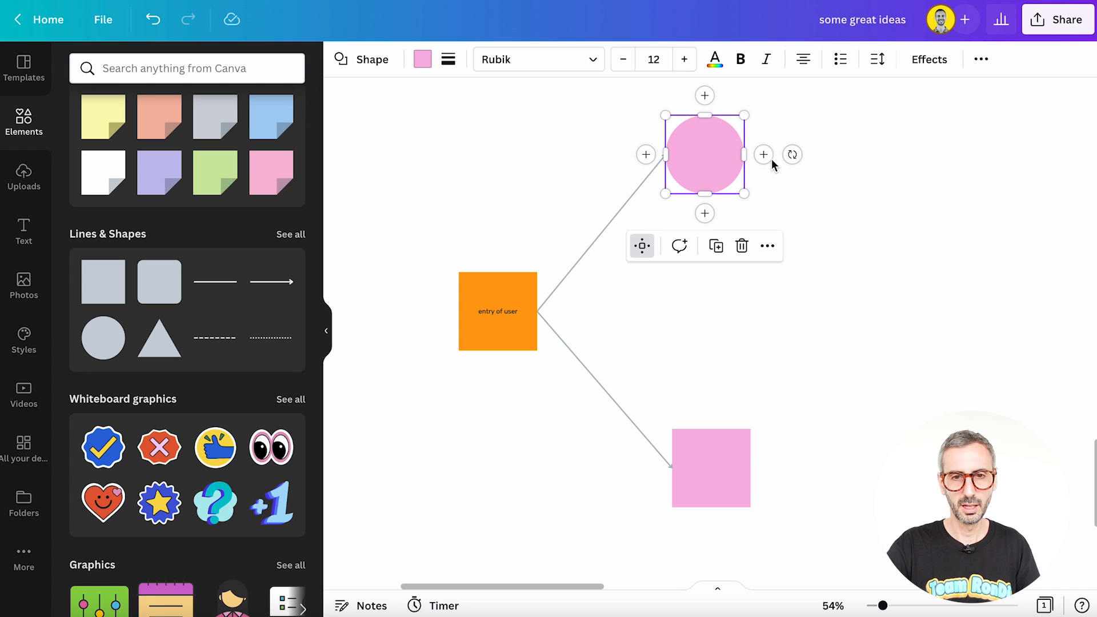
Step: Chain a connected shape from the pink circle toward its lower right and change that shape into a five-pointed star
click(764, 155)
drag(800, 171, 979, 315)
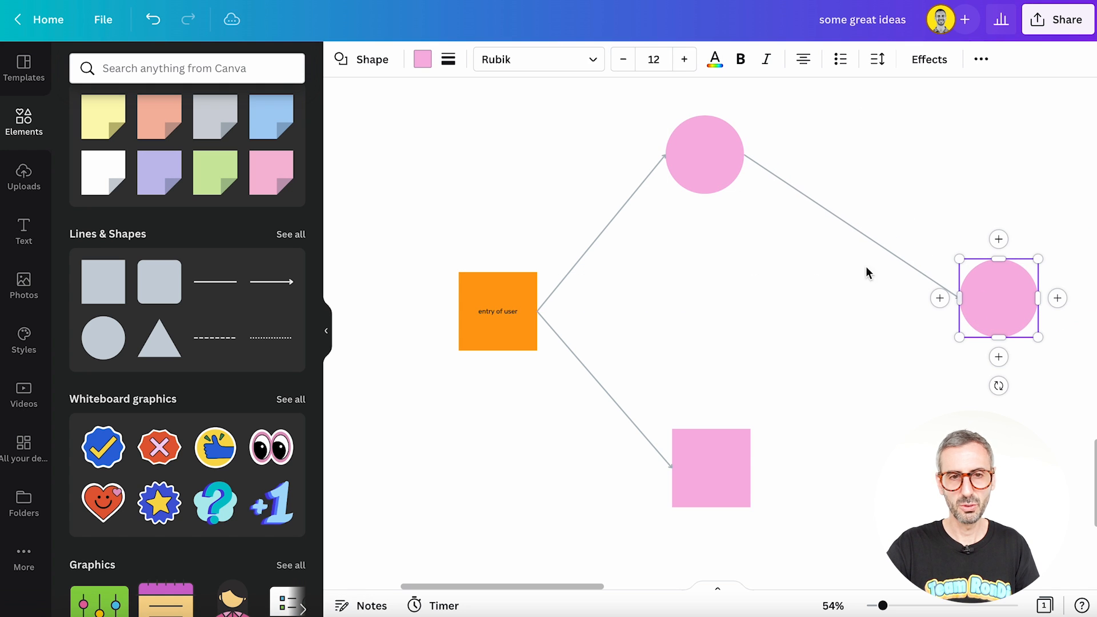
click(355, 65)
click(251, 382)
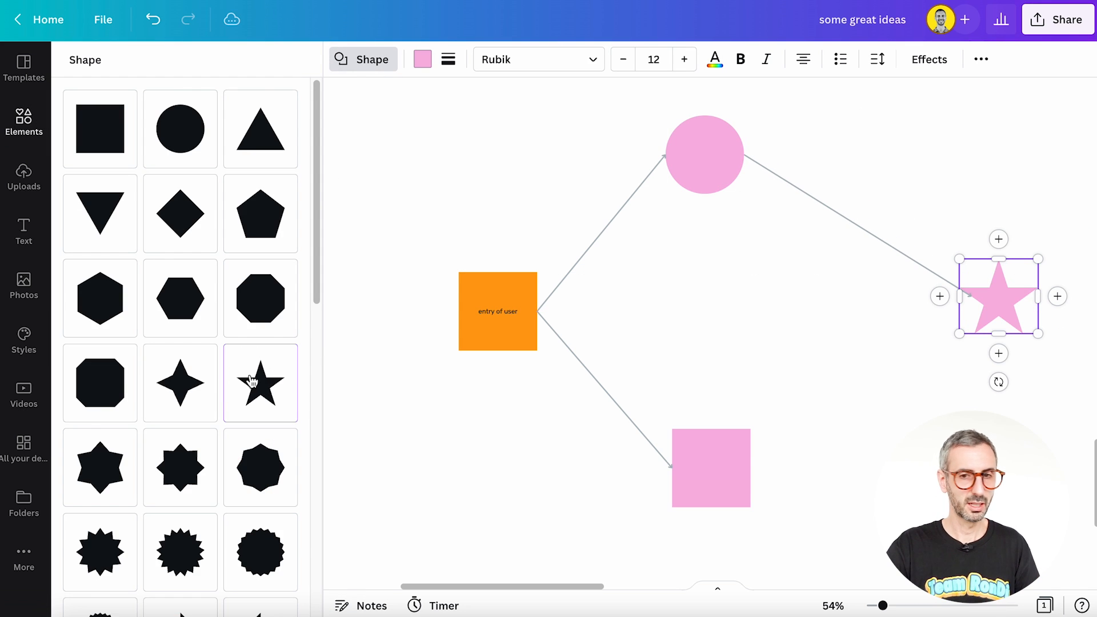
Step: Give the pink star a solid black border and adjust its border weight
click(449, 61)
click(520, 105)
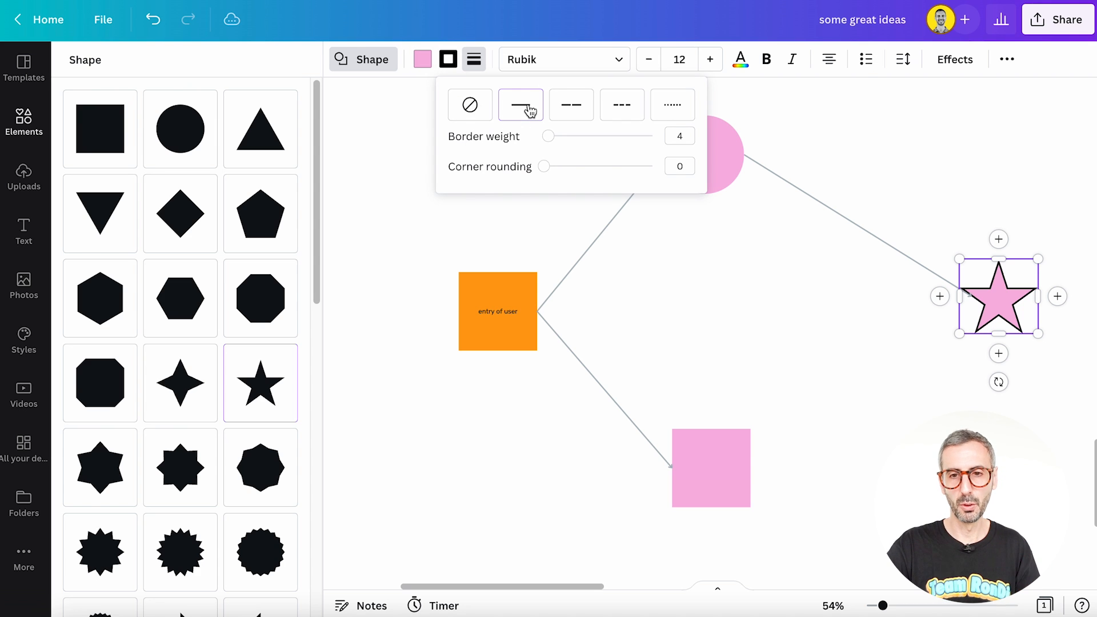
drag(548, 139, 555, 170)
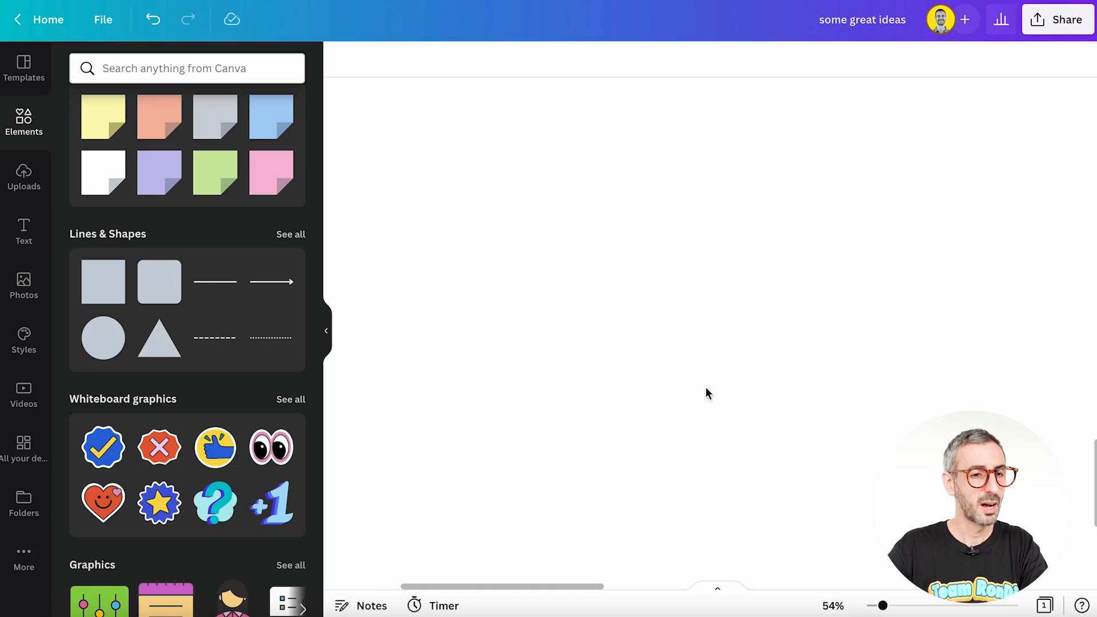
Step: Add the blue check mark badge from the full whiteboard graphics collection to the canvas and shrink it
scroll(195, 368, down, 3)
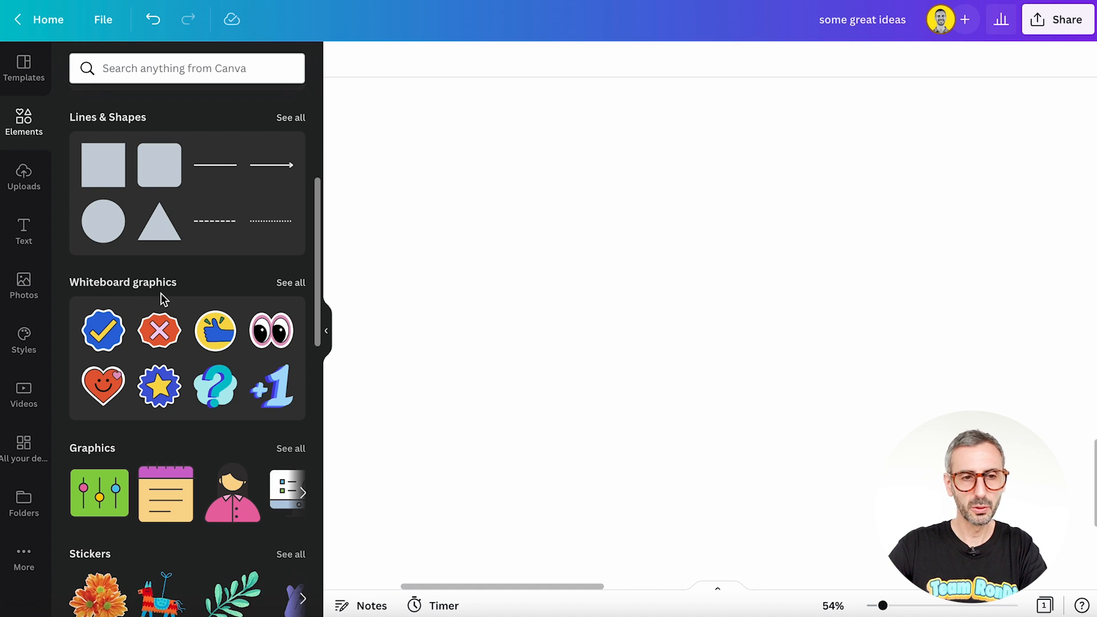
click(293, 283)
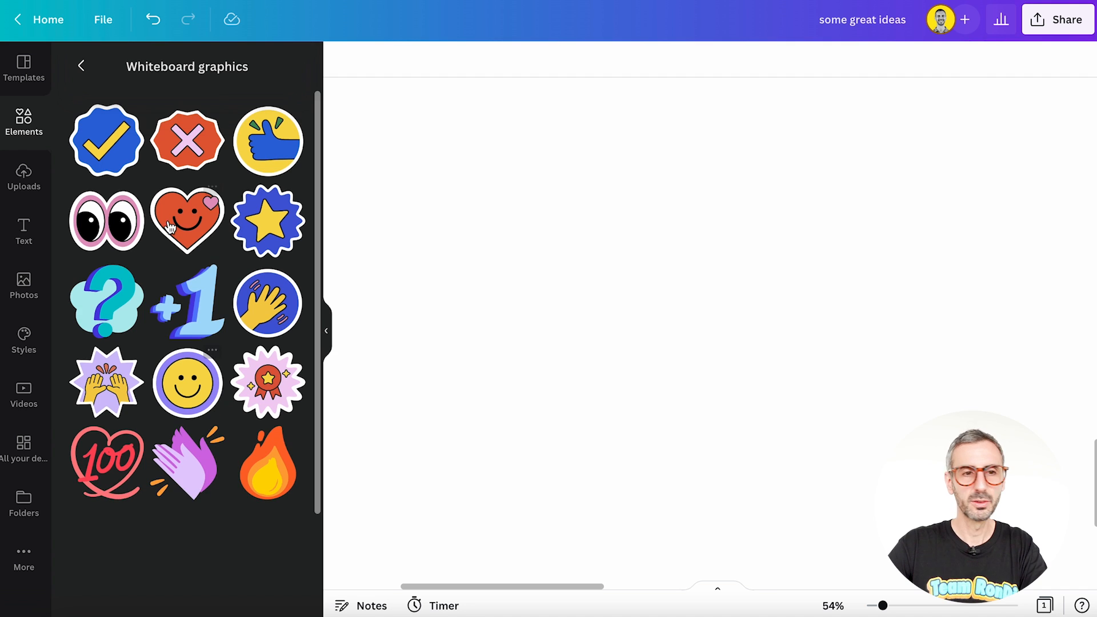
scroll(143, 257, down, 3)
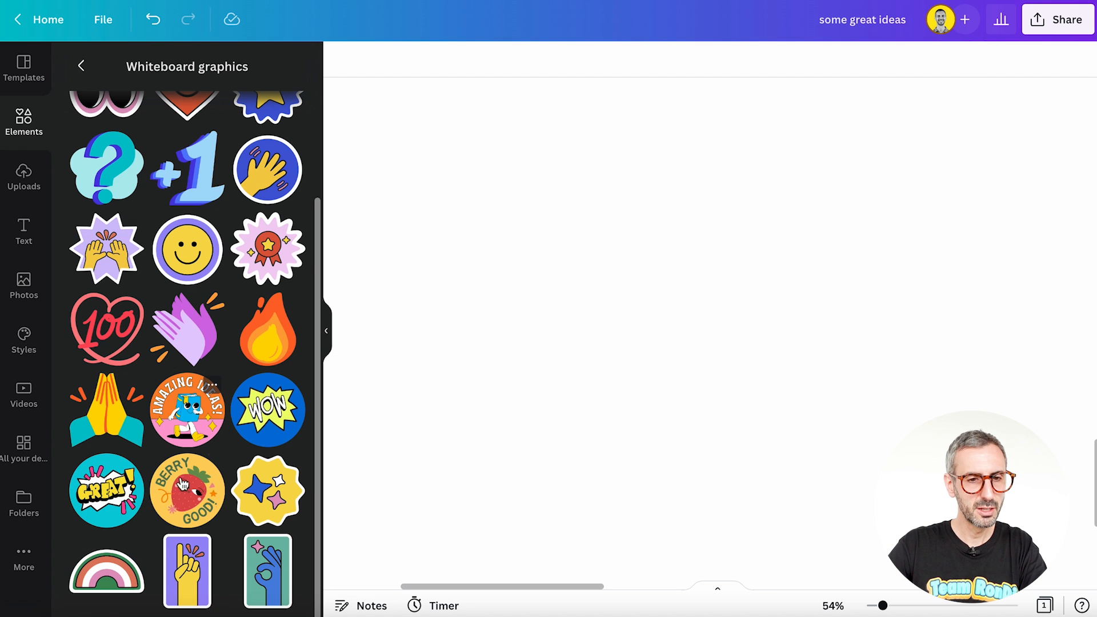
scroll(184, 494, up, 3)
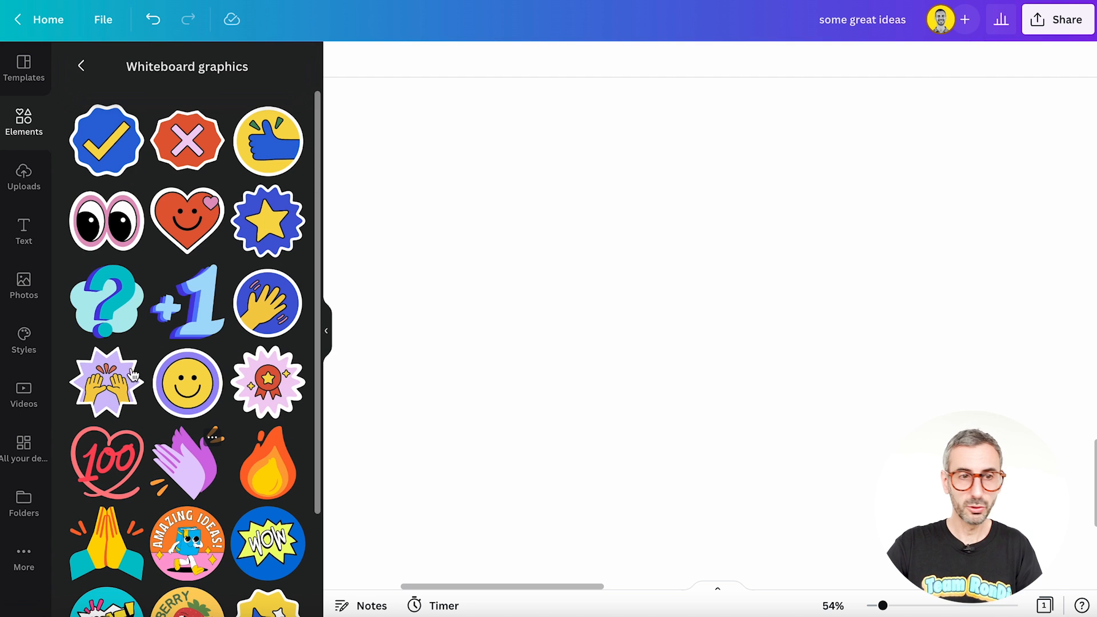
click(107, 153)
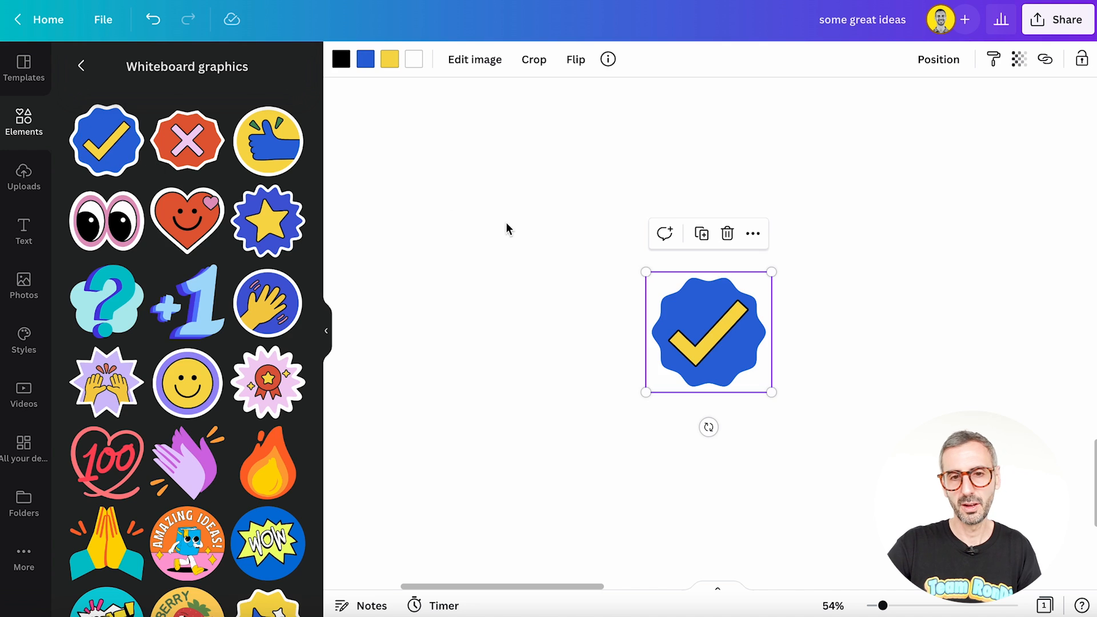
drag(774, 272, 690, 255)
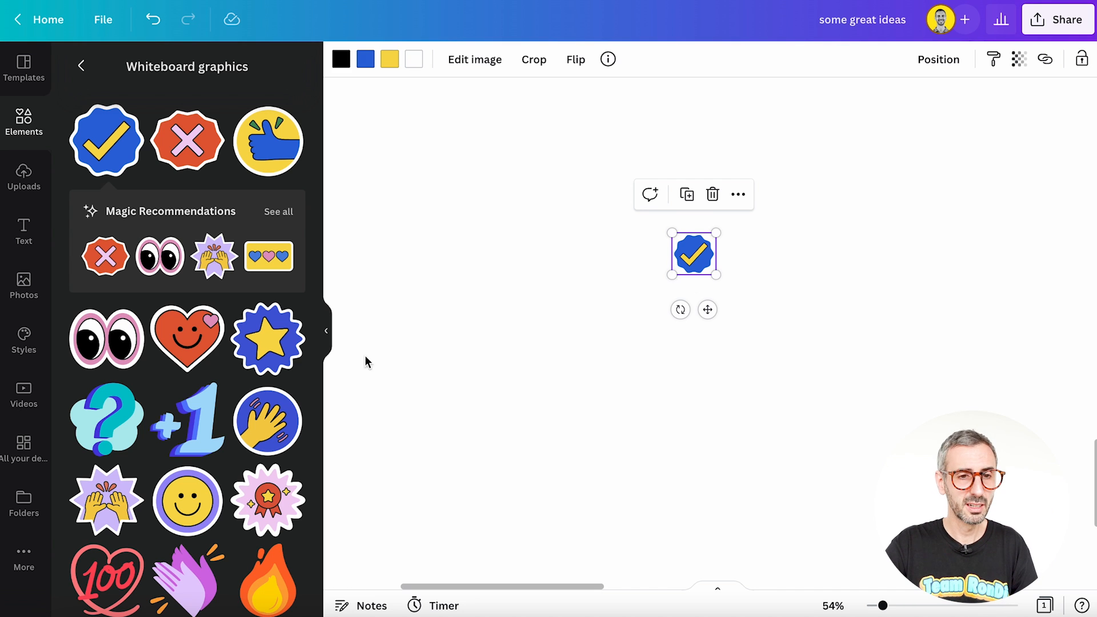
Step: Add the thumbs-up graphic below the check mark and flip it vertically into a thumbs-down
click(268, 143)
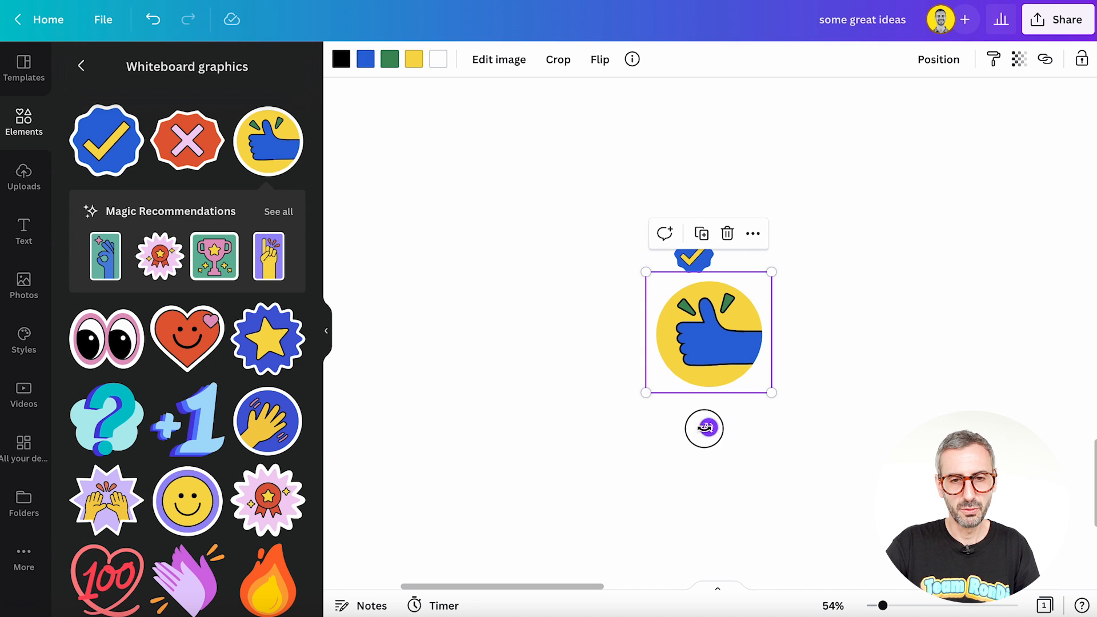
drag(694, 429, 805, 213)
click(759, 478)
click(714, 343)
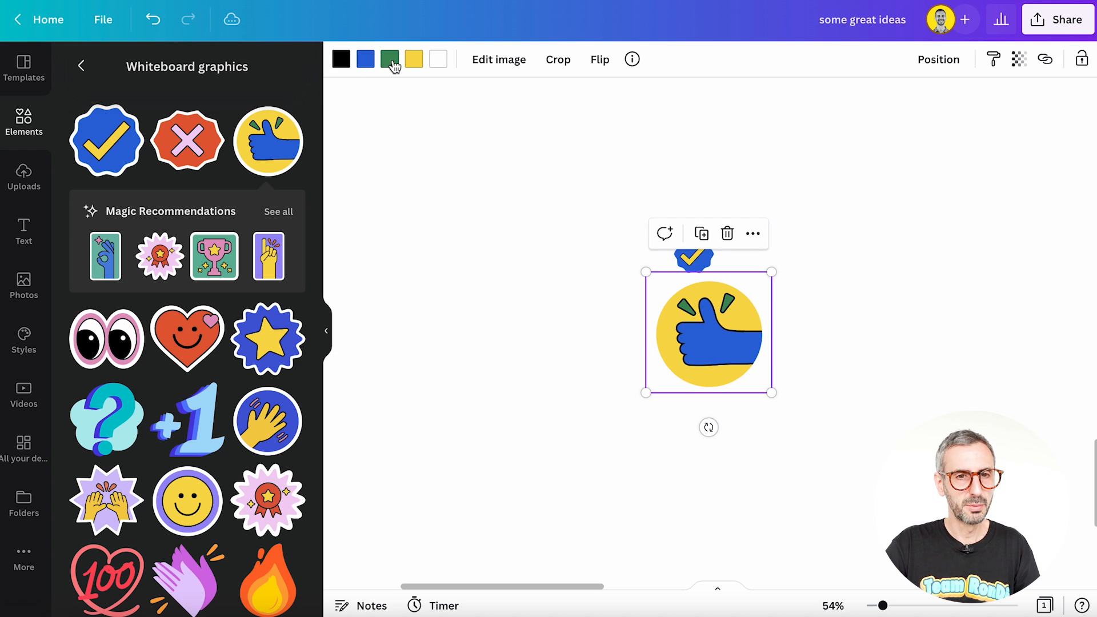
click(599, 60)
click(609, 130)
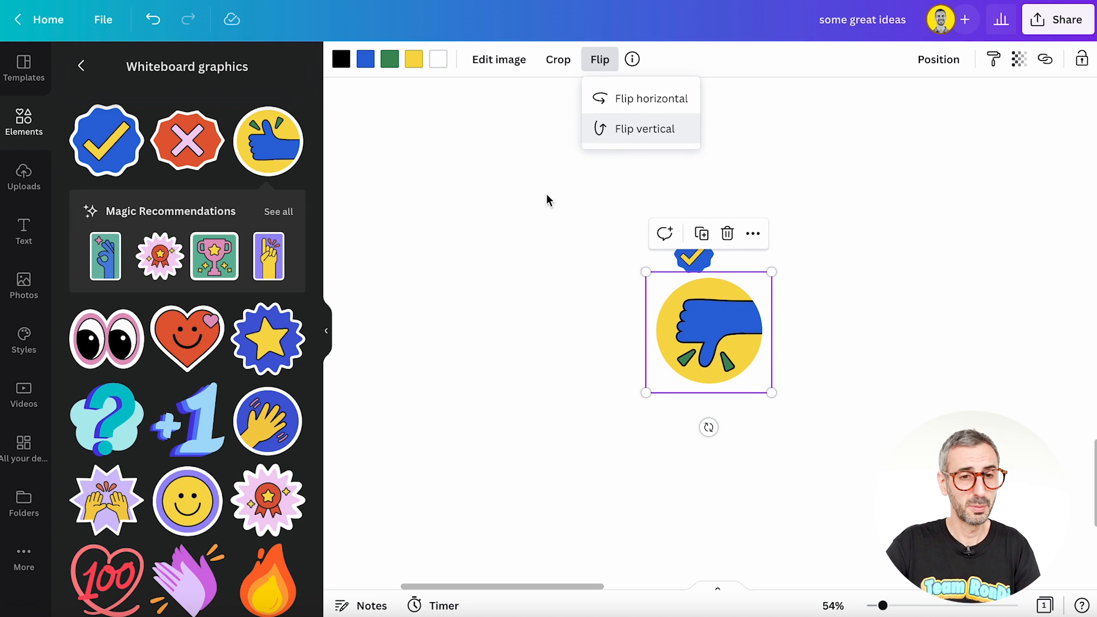
click(428, 375)
Step: Add the trophy and smiling heart graphics to the left of the thumbs-down, with the heart below the trophy
click(214, 256)
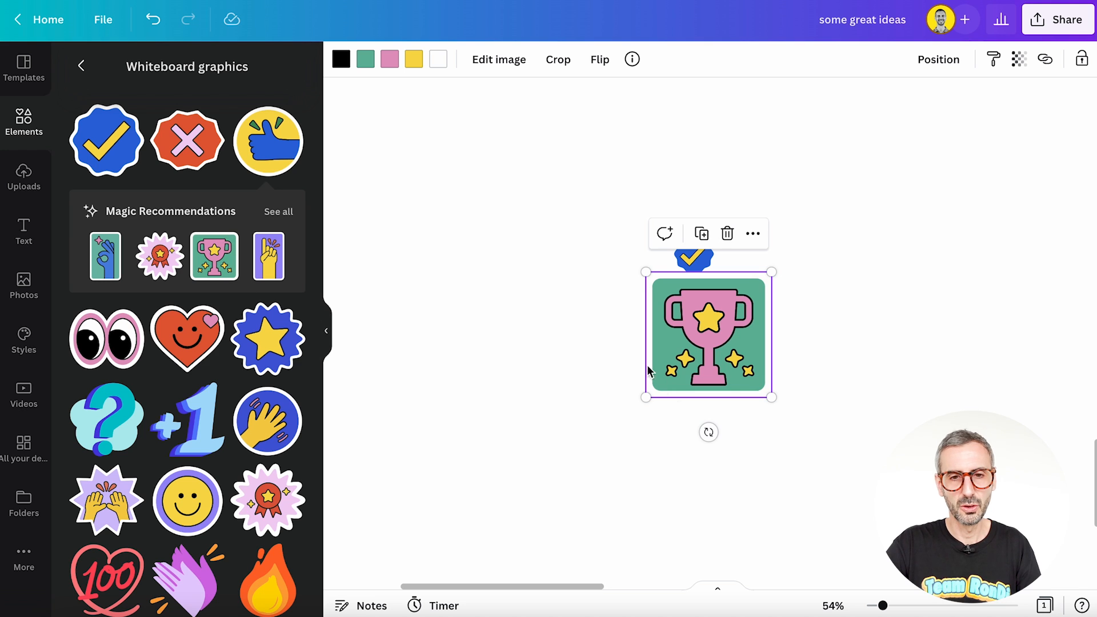
drag(714, 352, 532, 339)
click(216, 359)
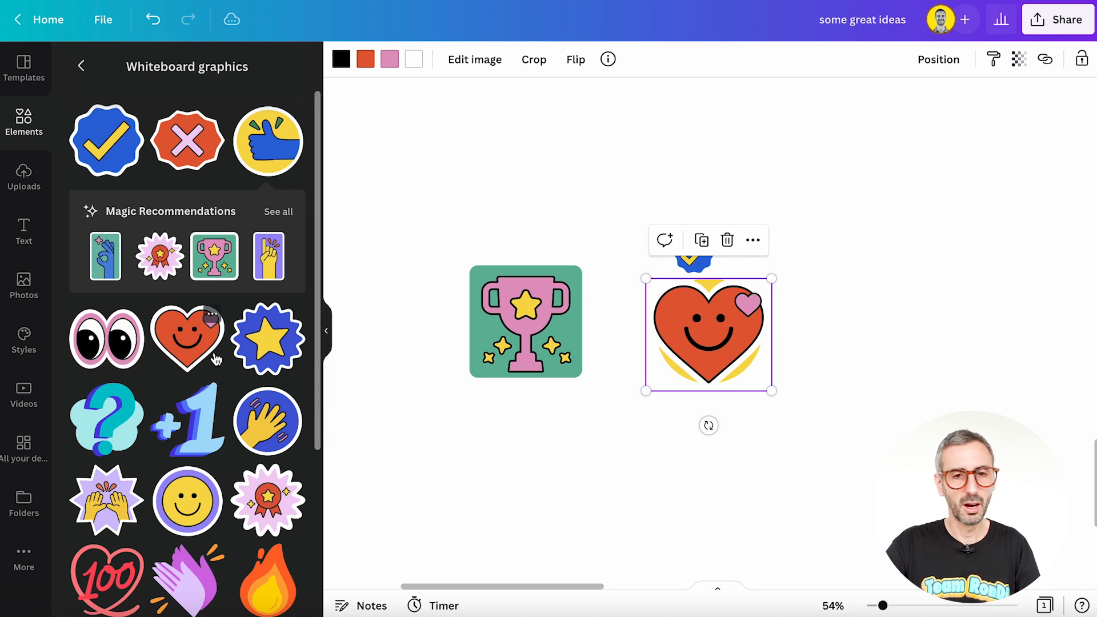
drag(725, 344, 536, 458)
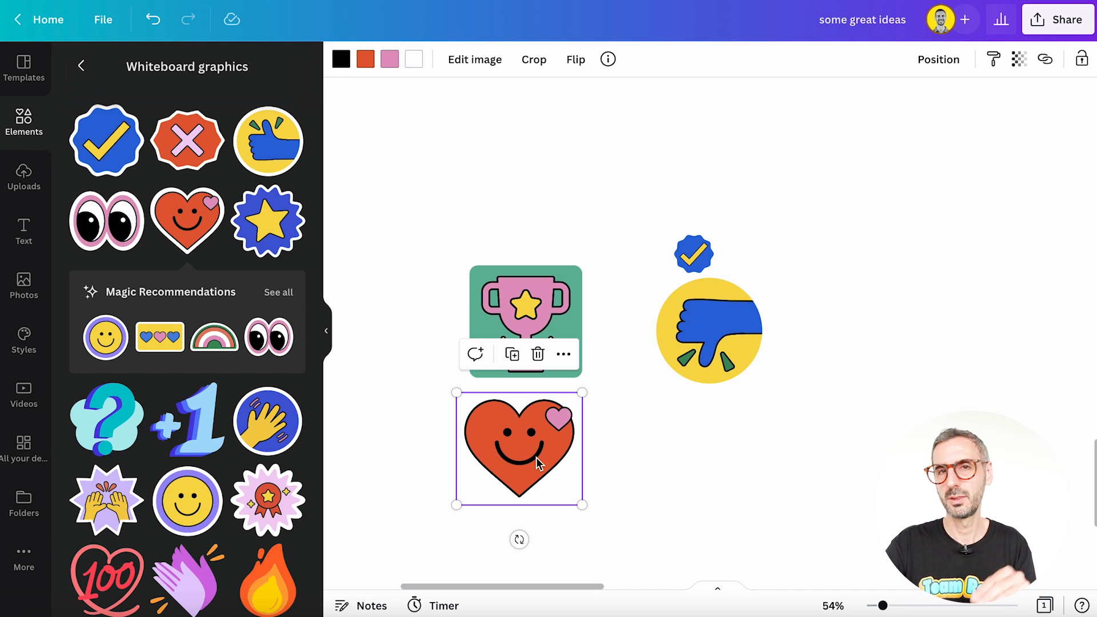
Step: Select the trophy and heart together, shrink them, and browse the rest of the whiteboard graphics
drag(520, 222, 510, 380)
click(512, 219)
scroll(189, 400, down, 5)
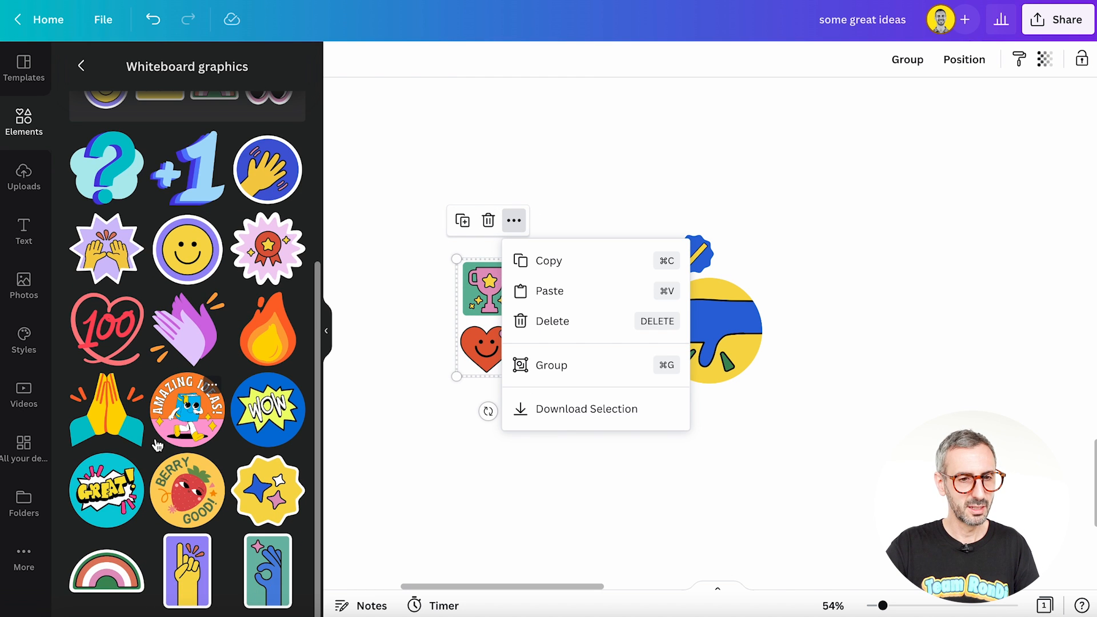
scroll(157, 445, up, 5)
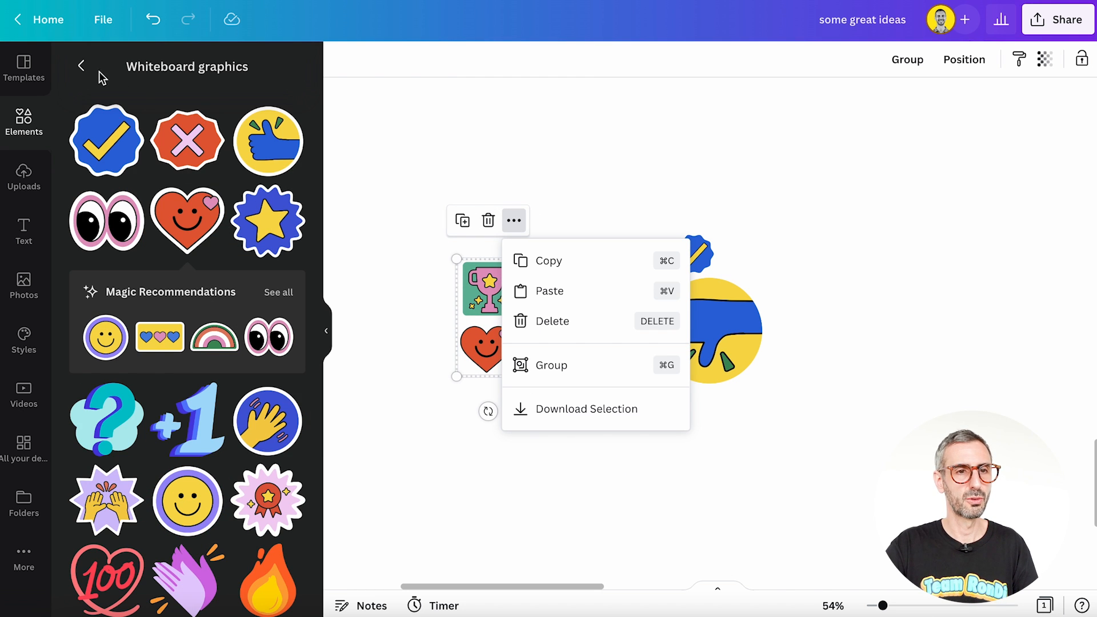
Step: Leave the whiteboard graphics, open the GIPHY app and search it for "oh no"
click(81, 65)
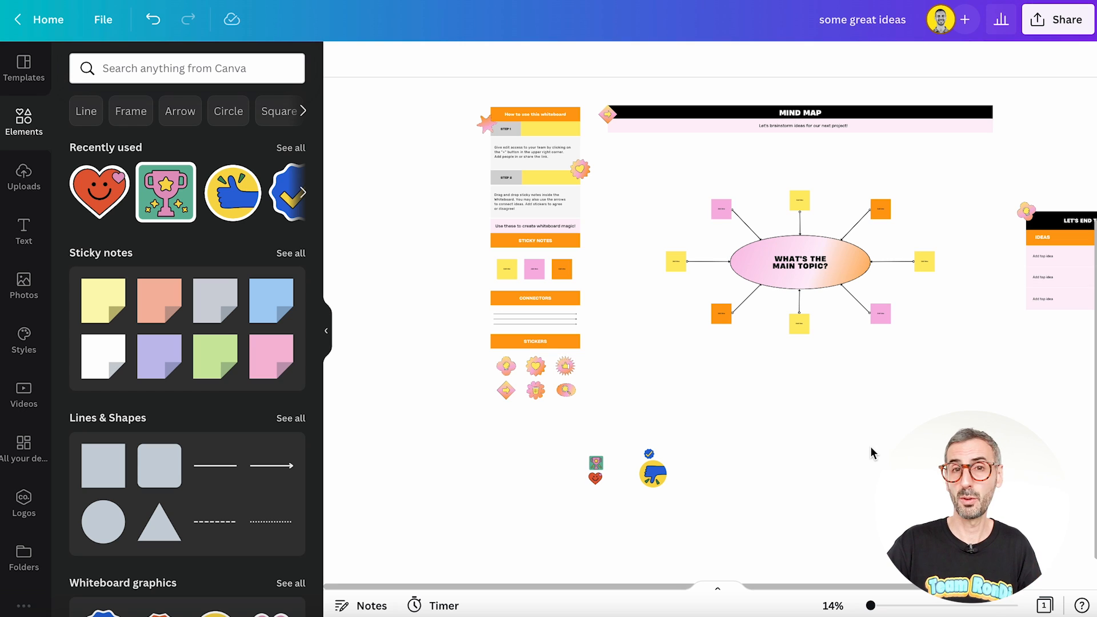
scroll(445, 430, down, 1)
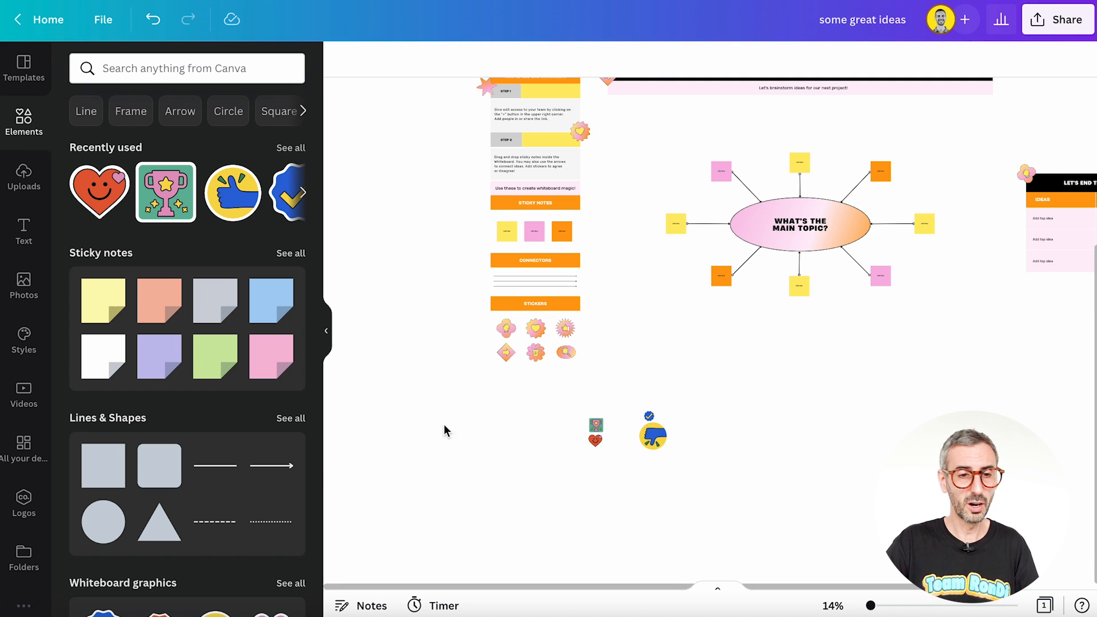
scroll(26, 548, down, 1)
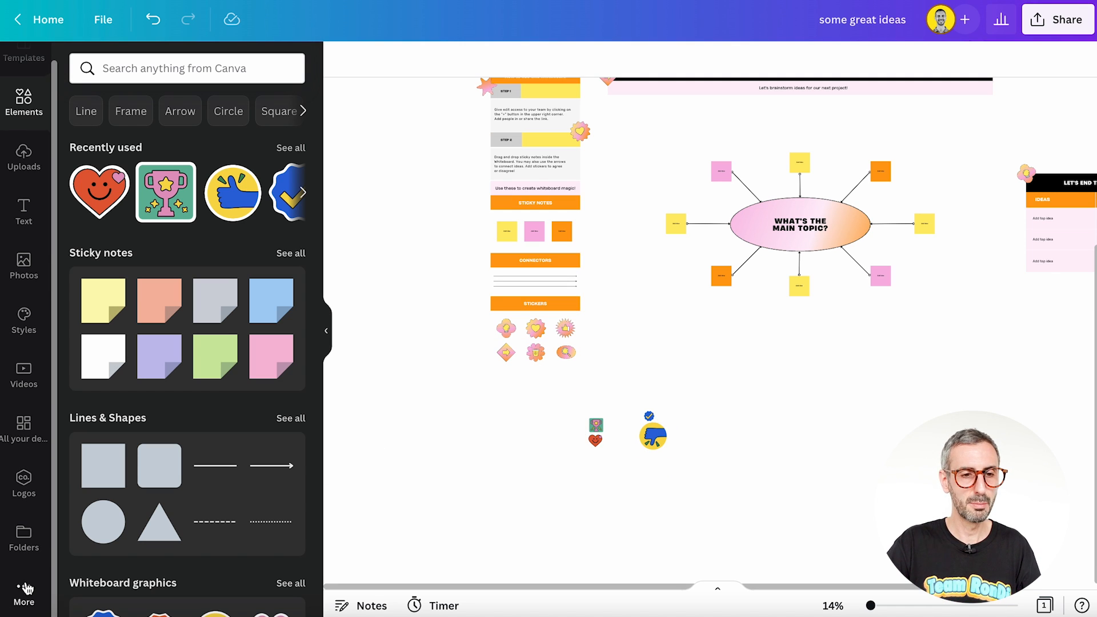
click(25, 589)
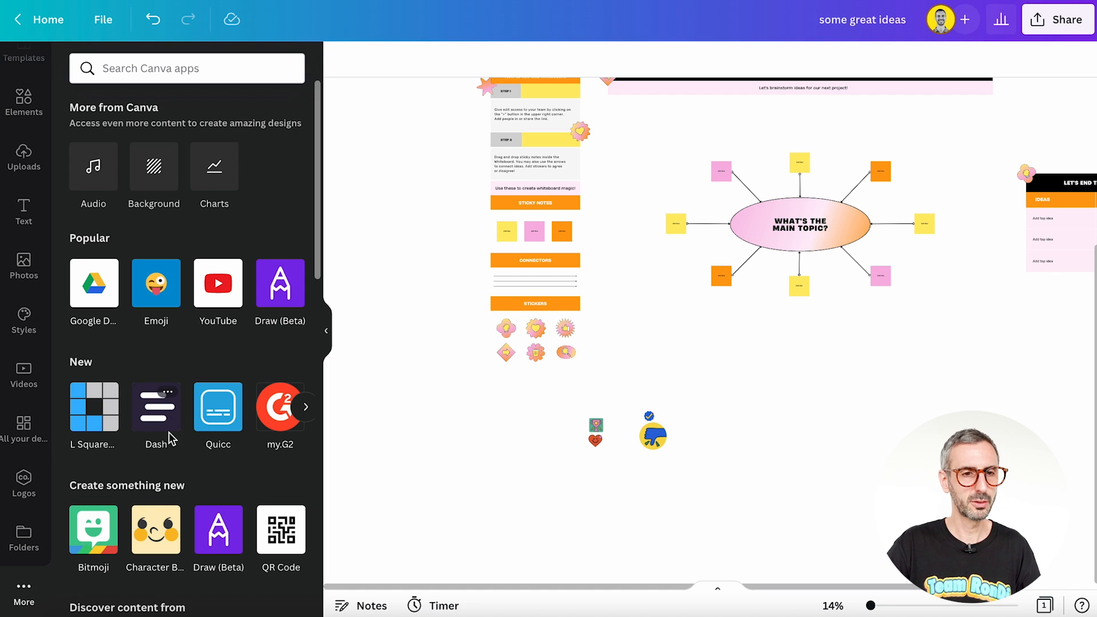
scroll(169, 440, down, 3)
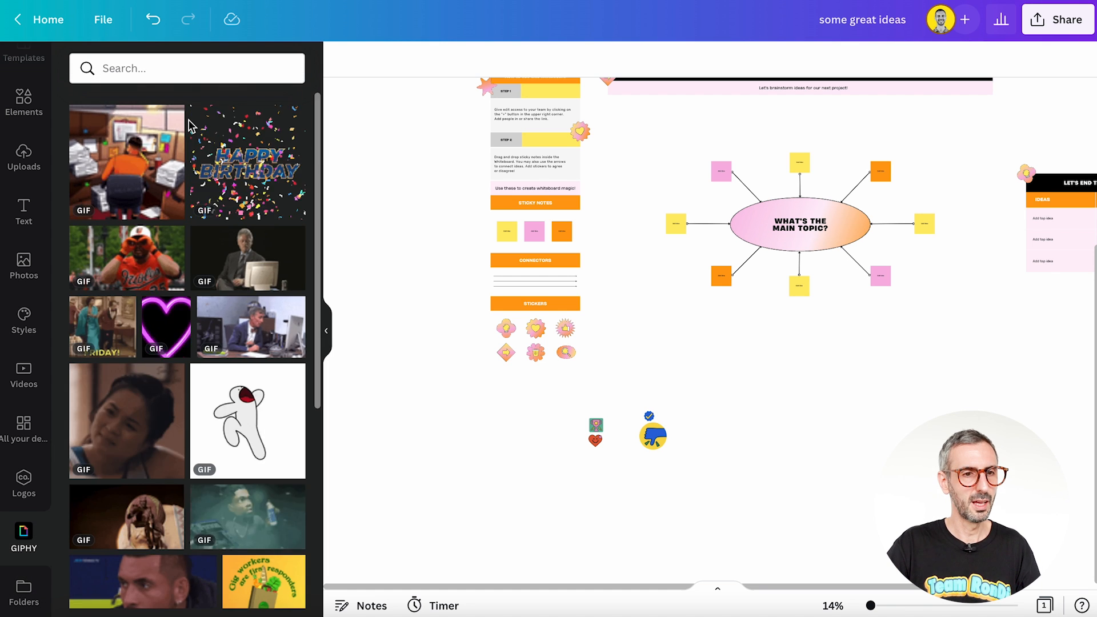
click(183, 73)
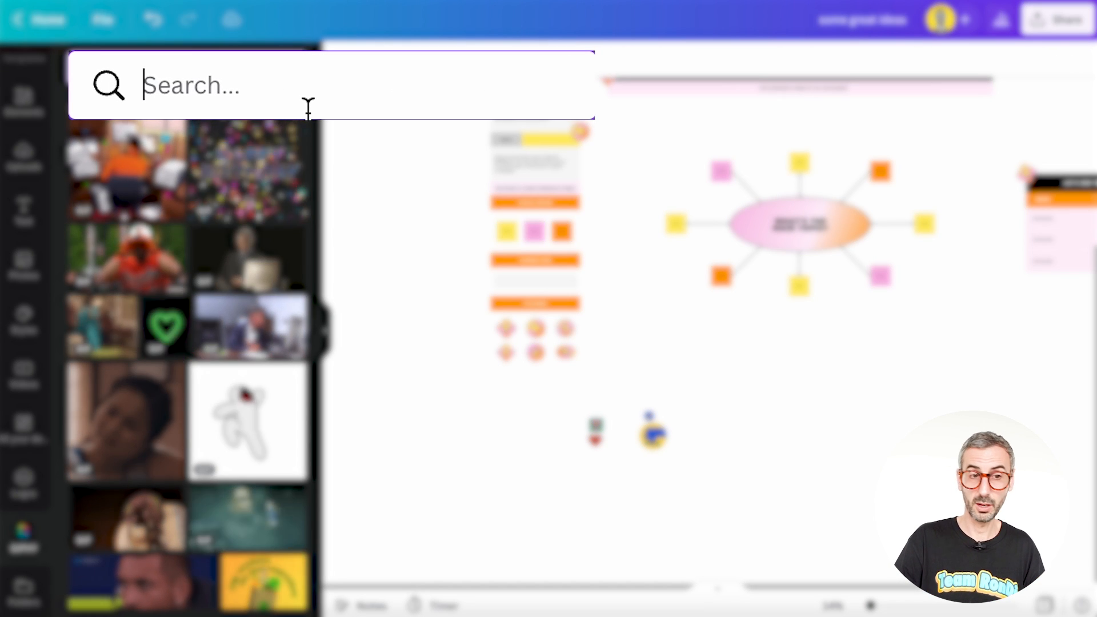
text(oh no)
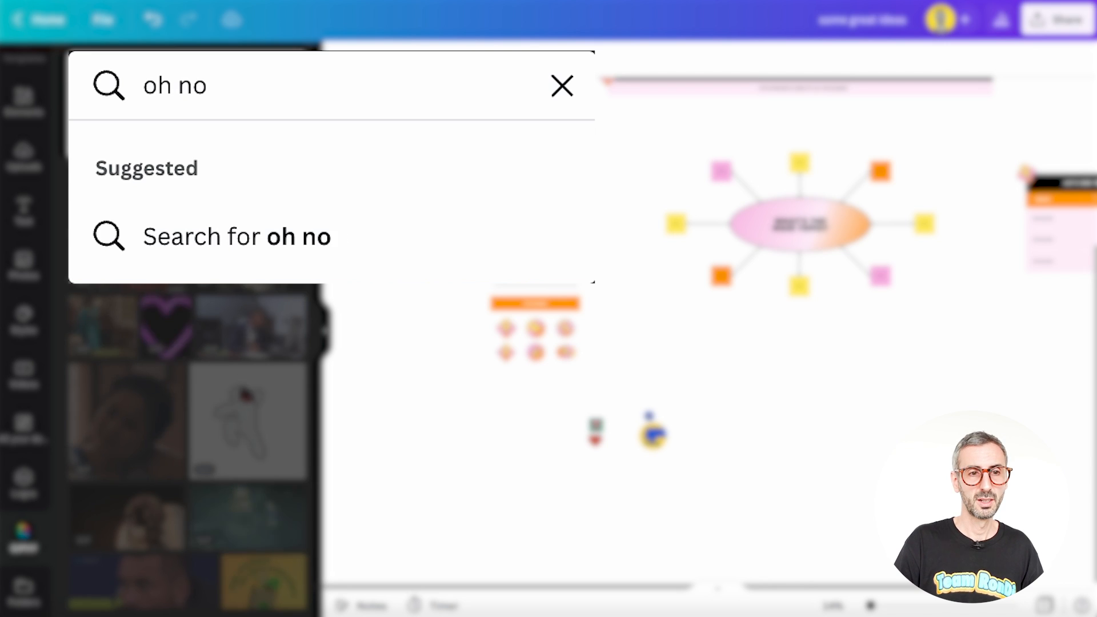
key(Return)
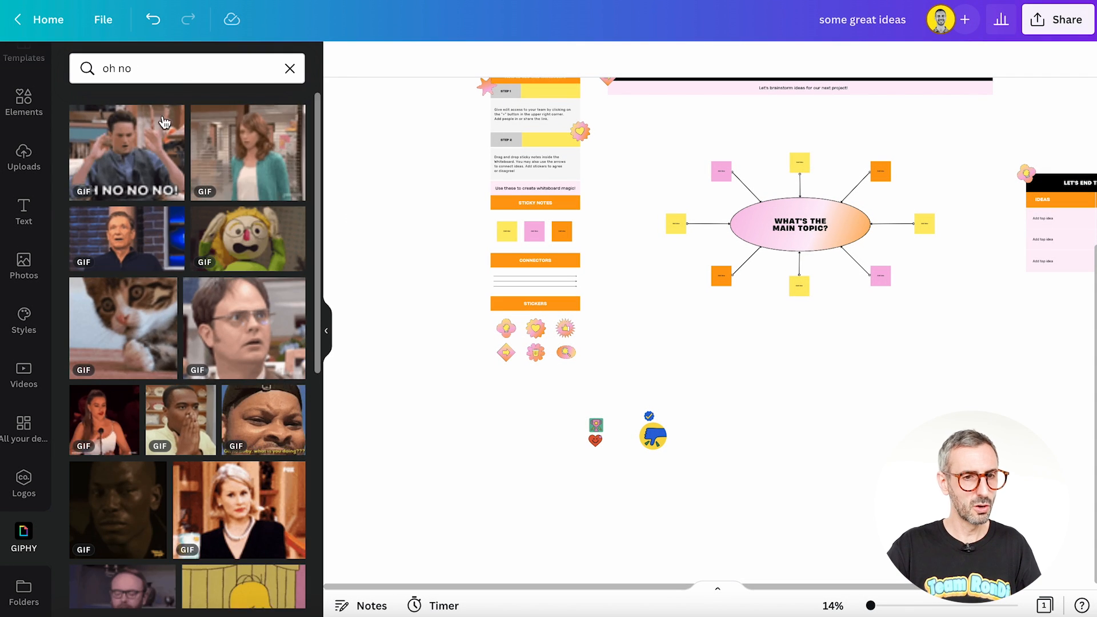
Step: Add the GIF of the shocked man in glasses and place it below the mind map
click(303, 319)
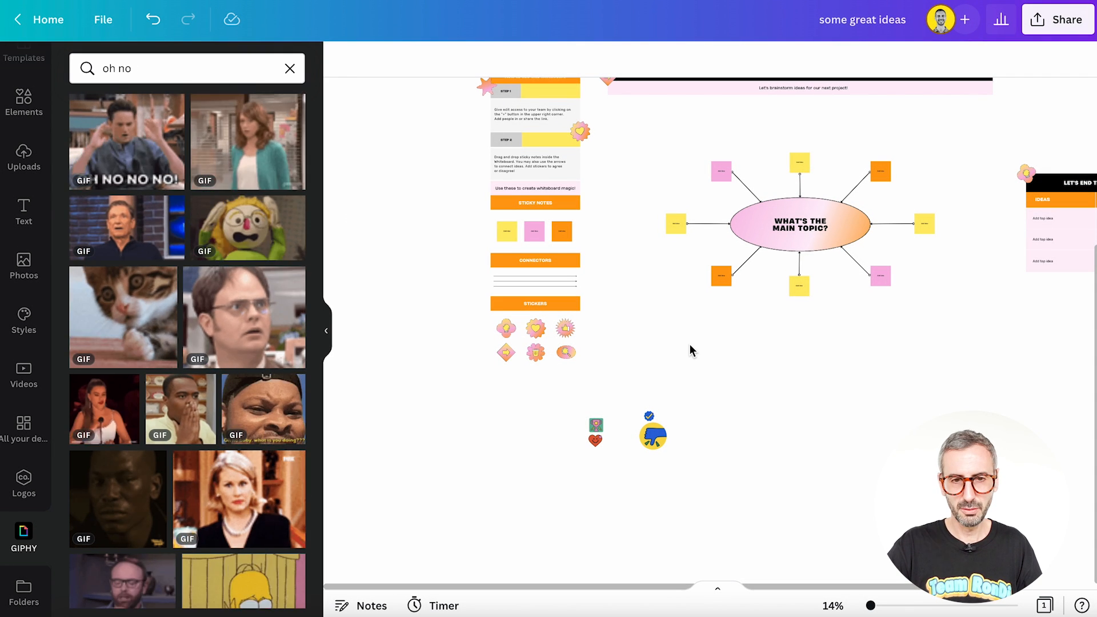
drag(725, 341, 791, 400)
click(817, 486)
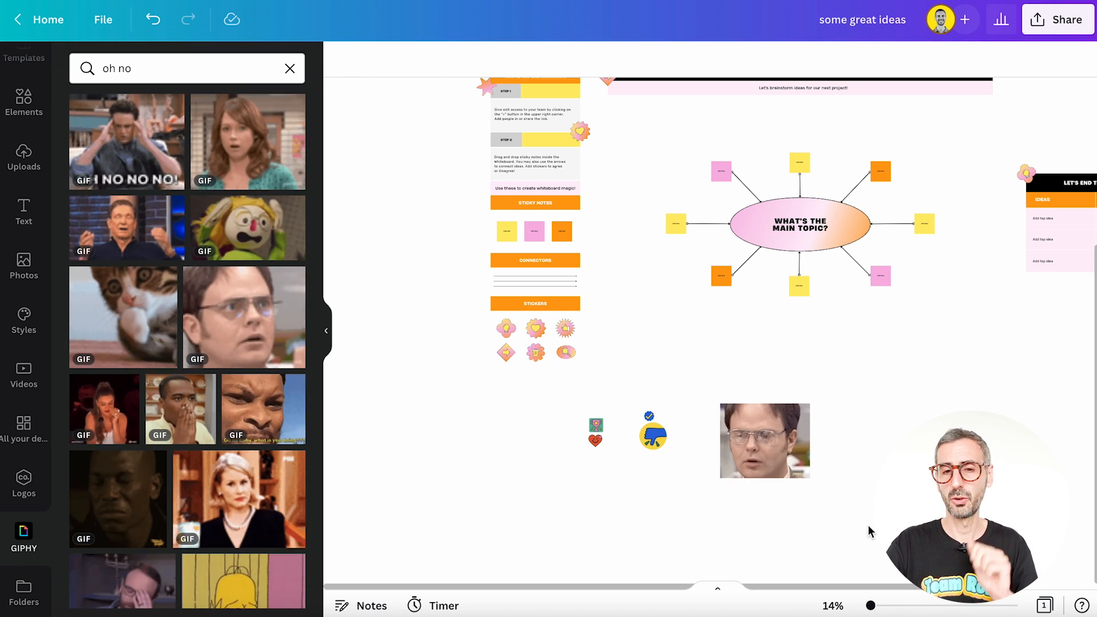
scroll(709, 315, up, 3)
drag(438, 155, 999, 470)
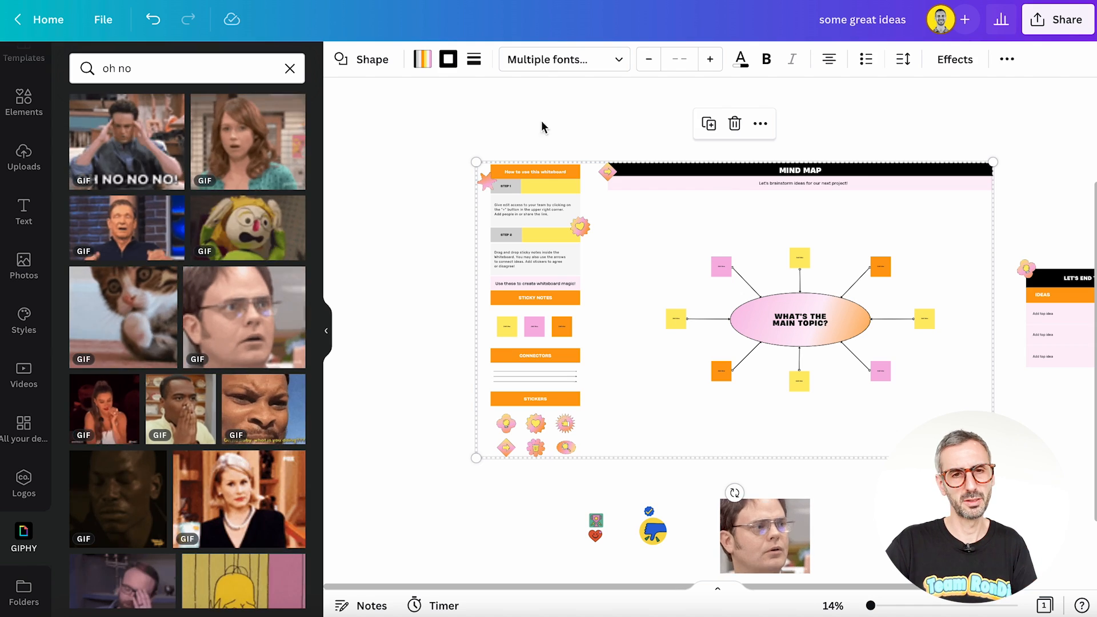
drag(435, 130, 998, 462)
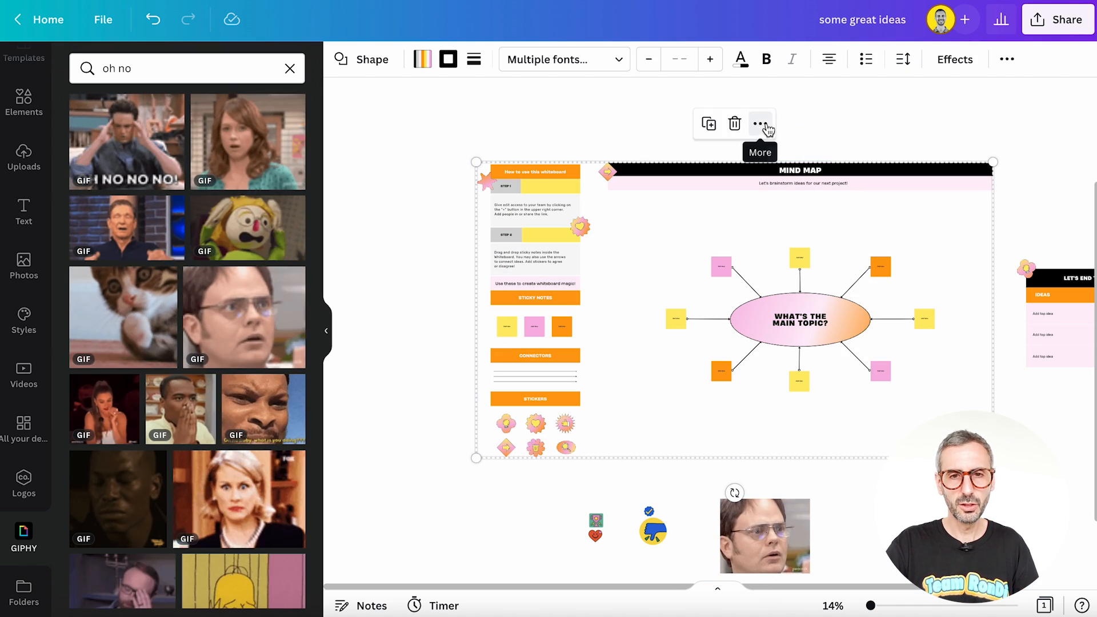
click(761, 124)
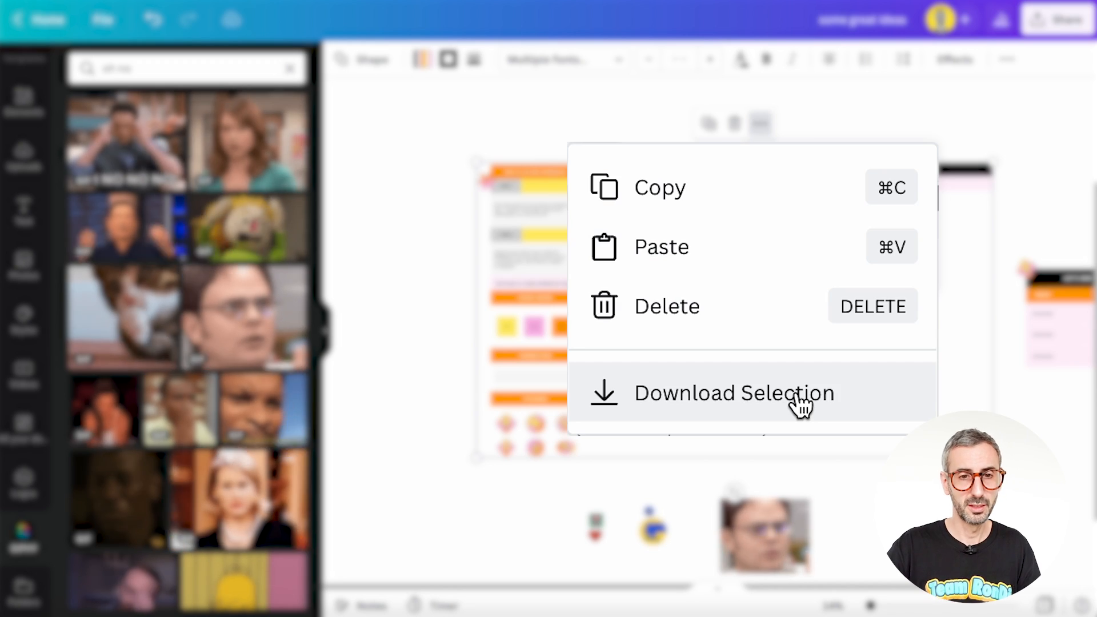
click(424, 188)
Step: Select the whole "How to use this whiteboard" column and set up a download of only that selection as PNG
drag(396, 99, 597, 487)
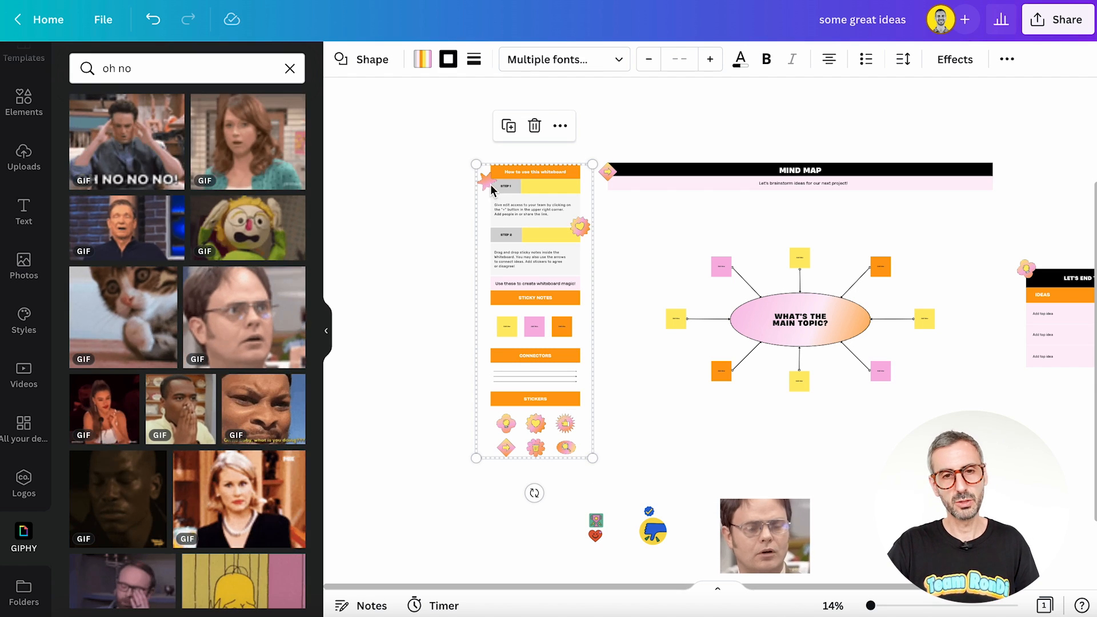
click(560, 127)
click(618, 271)
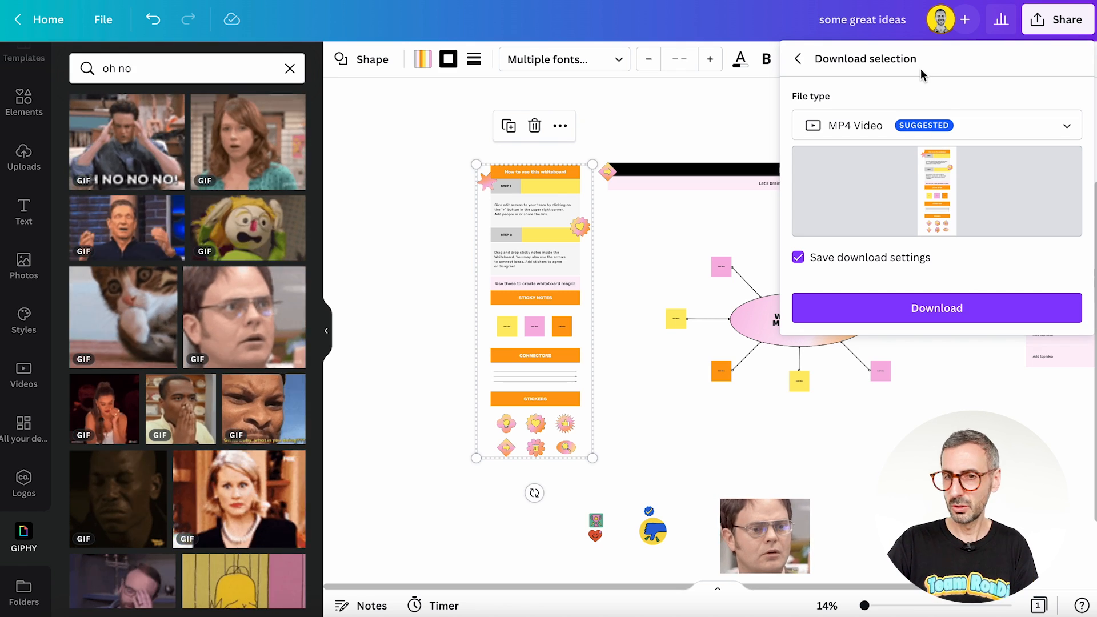
click(854, 128)
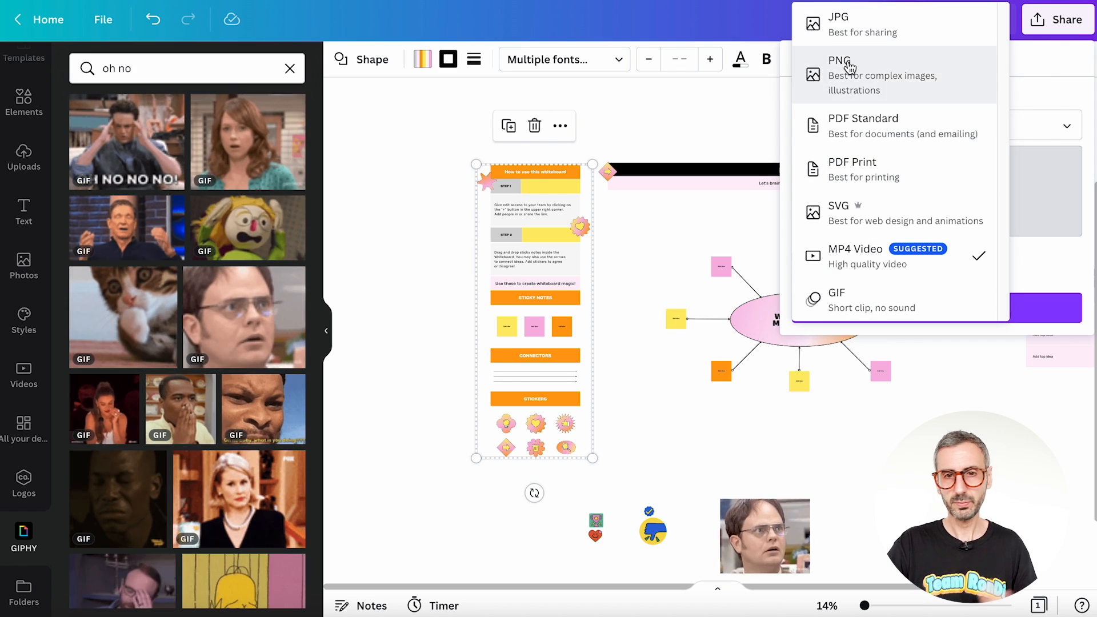
click(850, 67)
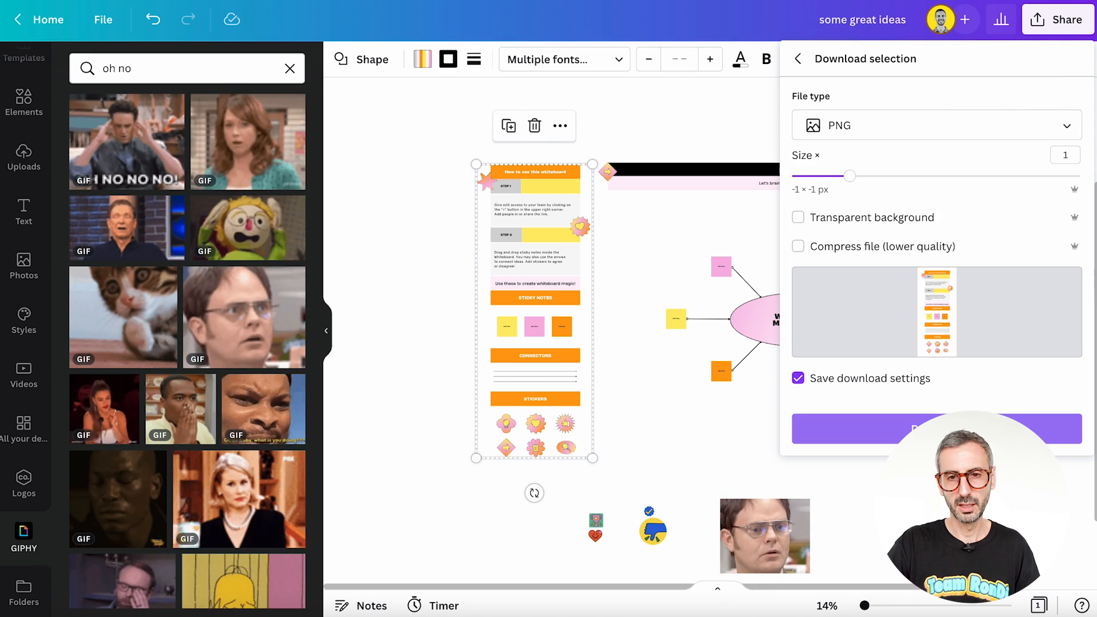
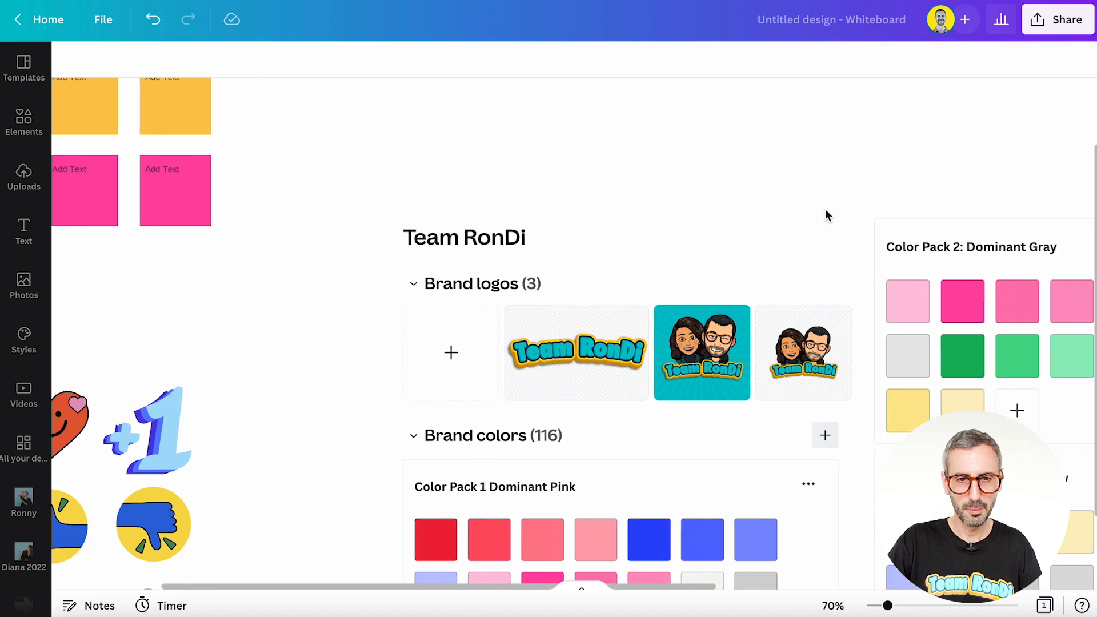
Step: Examine the sticky notes for sharing ideas and the "Use these graphics" set on the board
scroll(430, 329, up, 3)
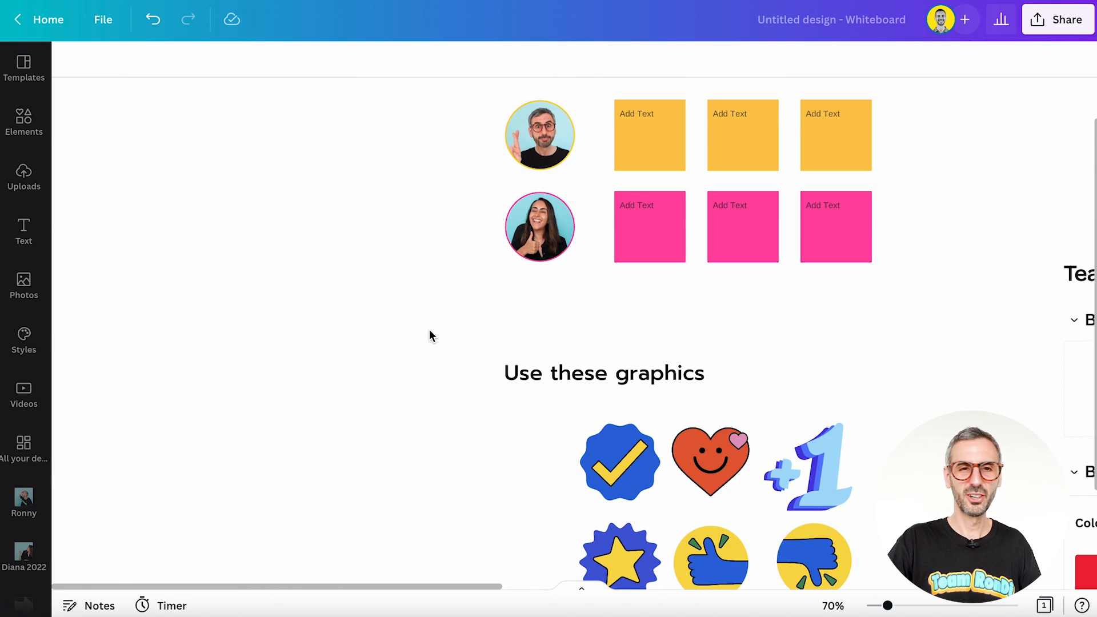
click(398, 127)
drag(398, 127, 907, 426)
click(344, 315)
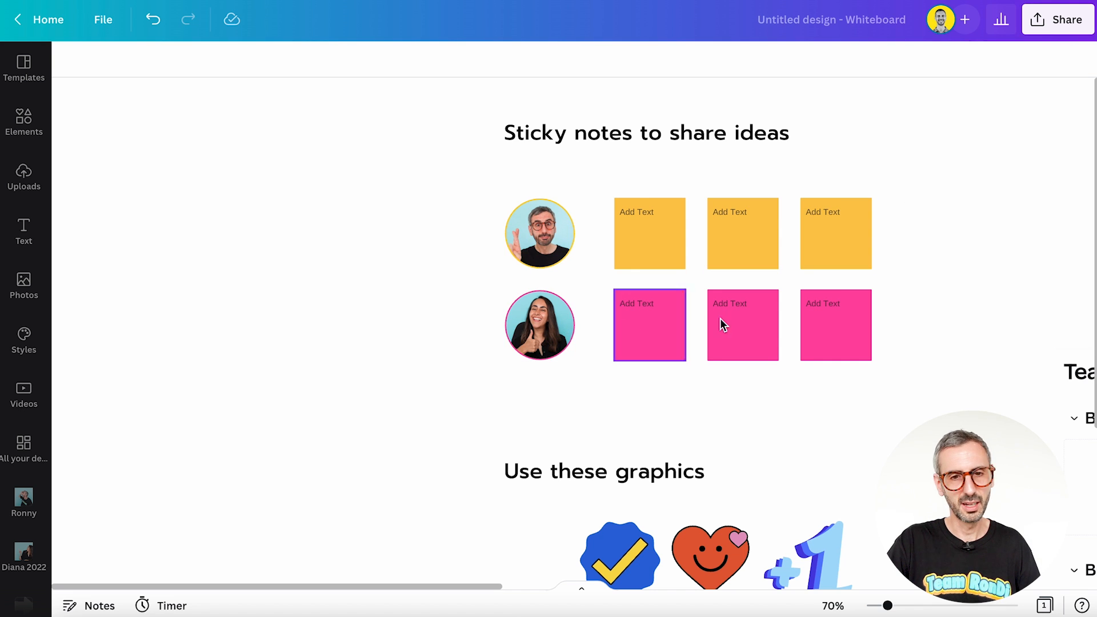
scroll(918, 308, down, 6)
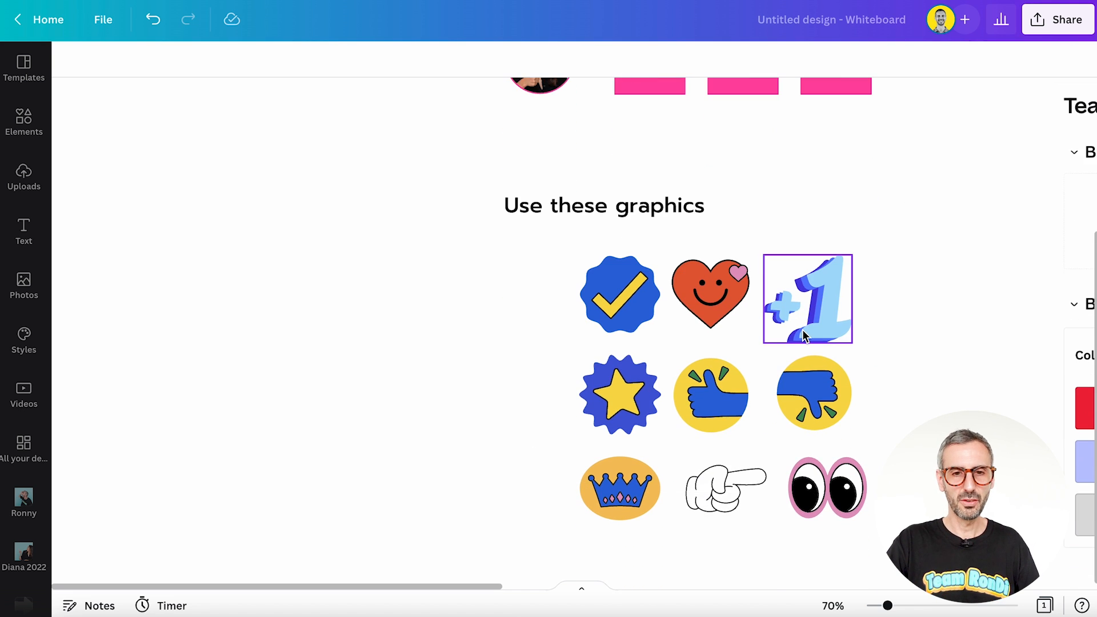
scroll(804, 336, down, 1)
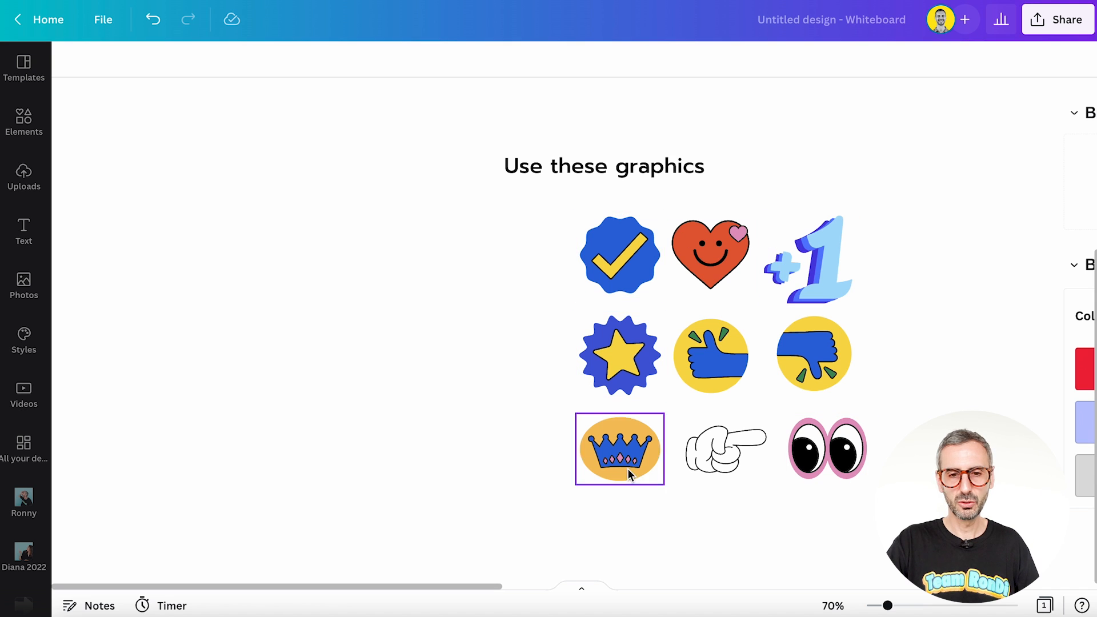
scroll(633, 526, left, 1)
scroll(635, 513, right, 10)
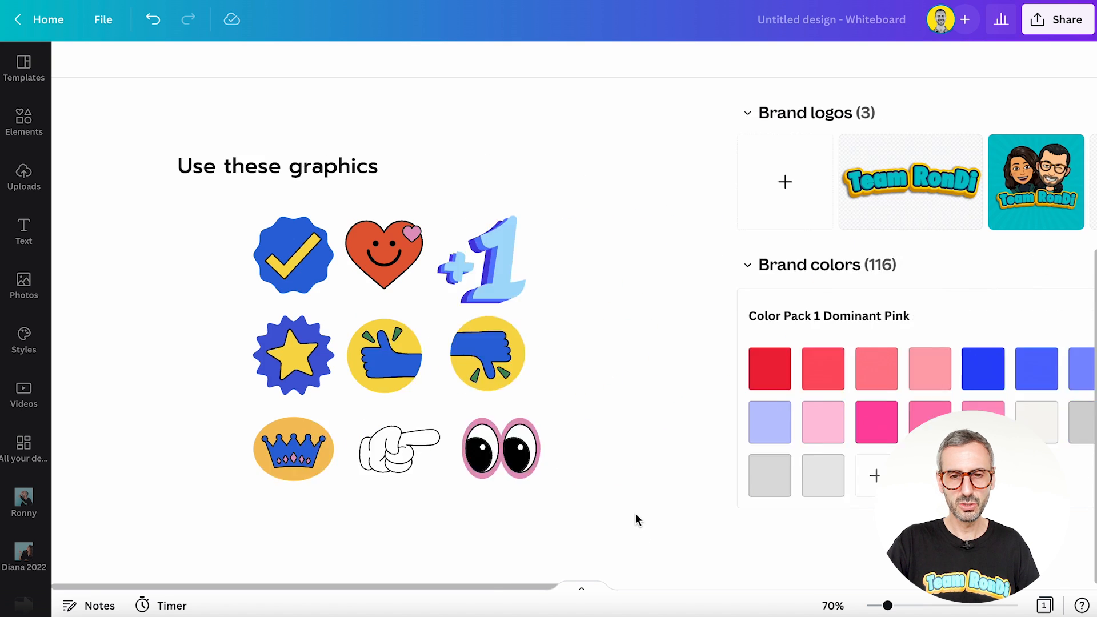
Step: Examine the Team RonDi brand logos and brand colors, from Color Pack 1 to Color Pack 5, and the overall board layout
scroll(636, 516, right, 8)
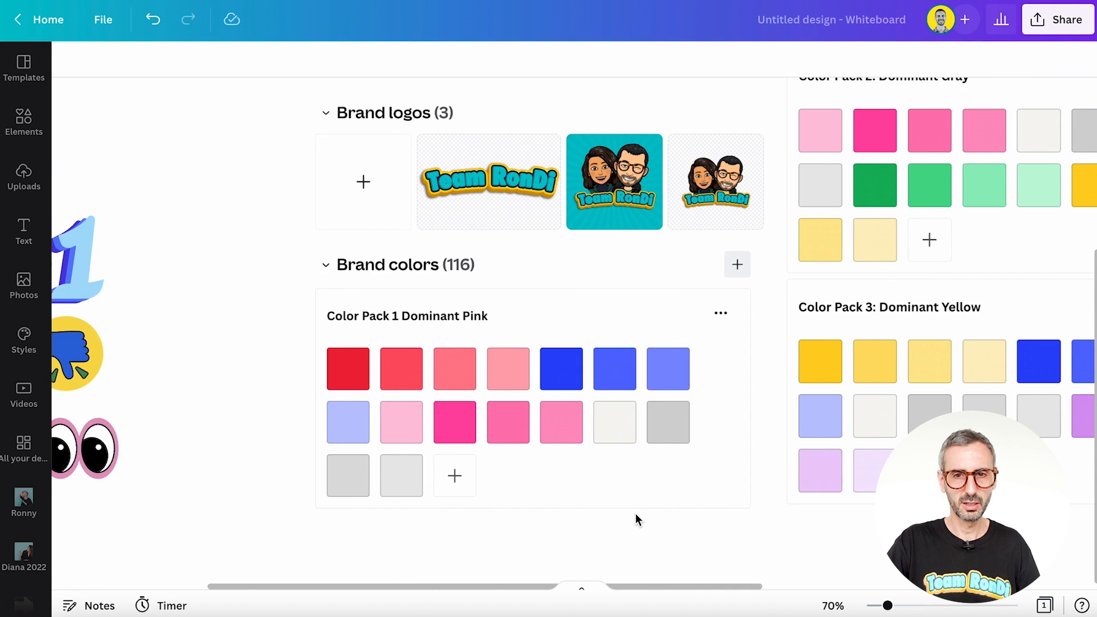
scroll(739, 419, up, 1)
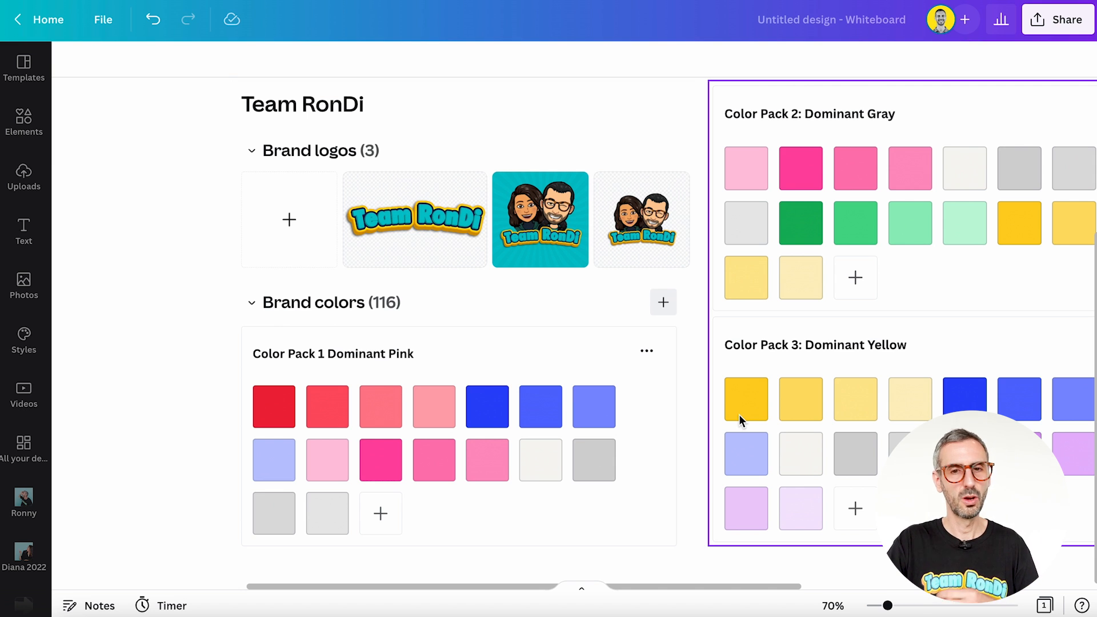
scroll(739, 420, down, 1)
scroll(893, 310, up, 1)
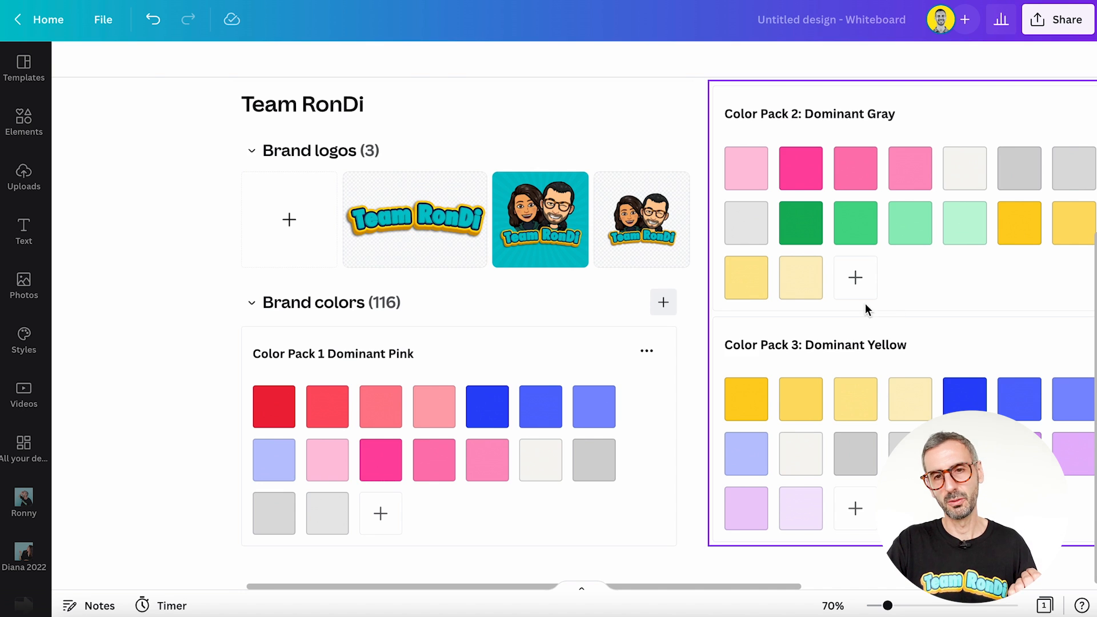
scroll(865, 309, left, 3)
scroll(865, 310, right, 10)
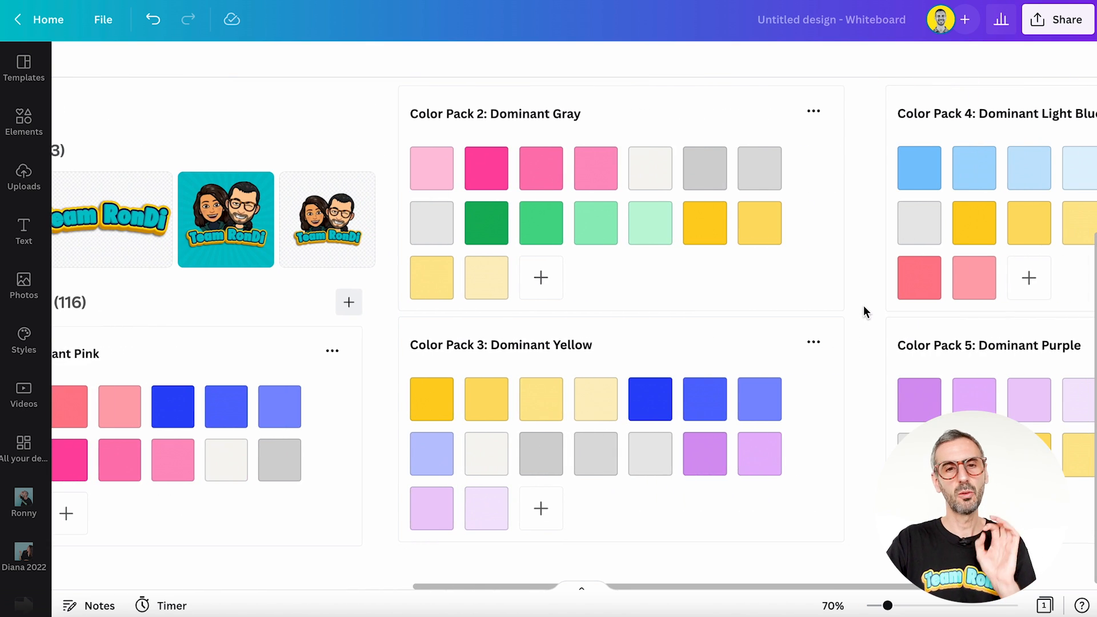
scroll(864, 307, right, 3)
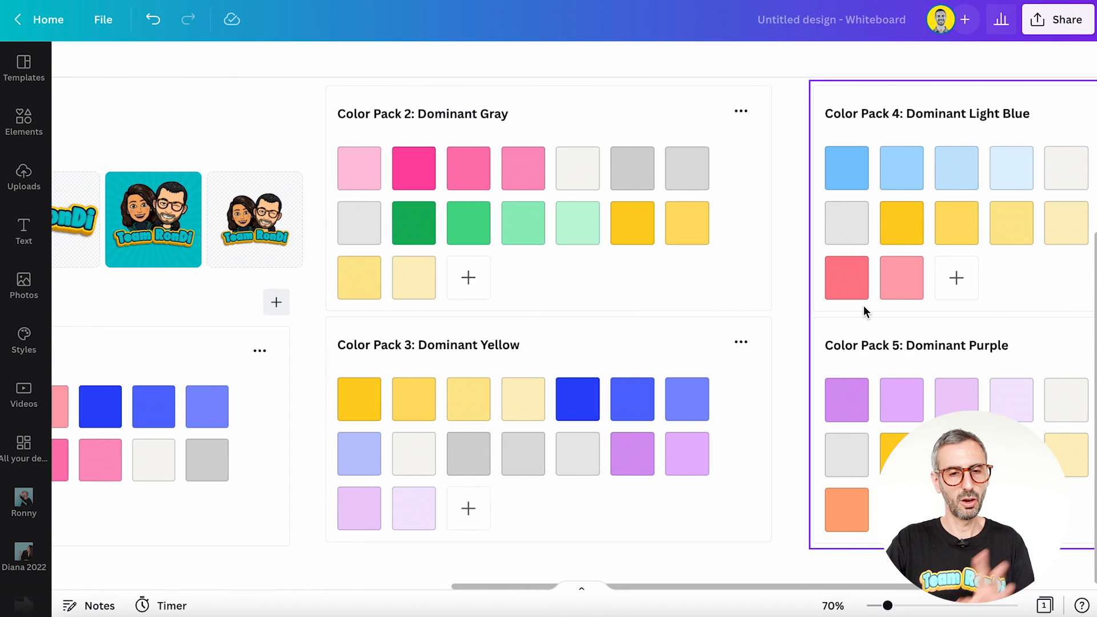
scroll(864, 310, right, 6)
scroll(863, 306, right, 7)
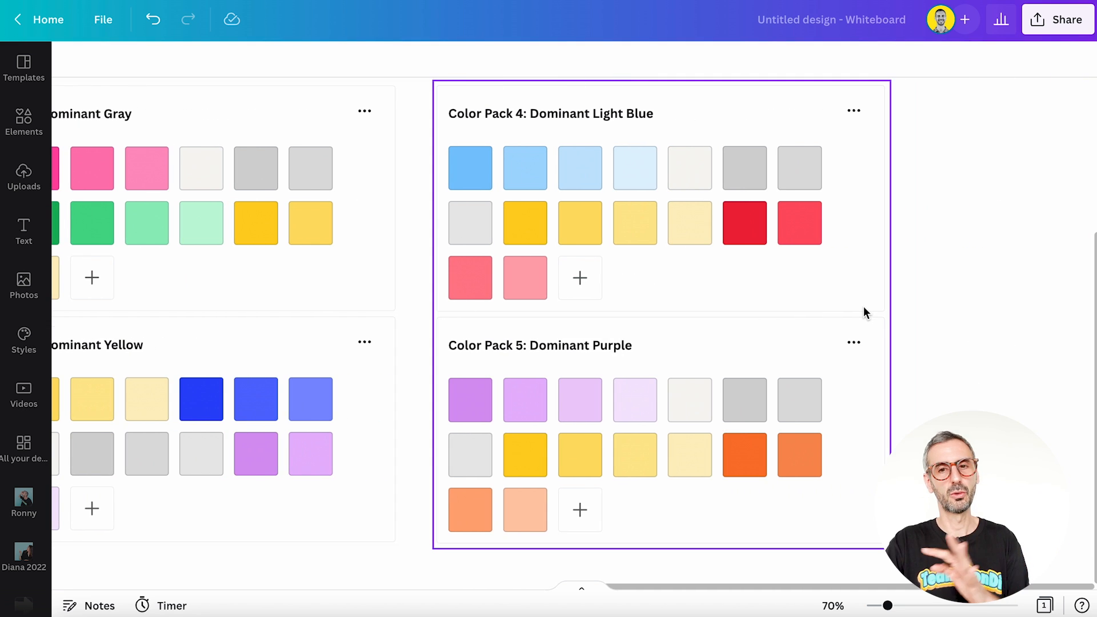
scroll(863, 307, left, 3)
scroll(863, 306, left, 15)
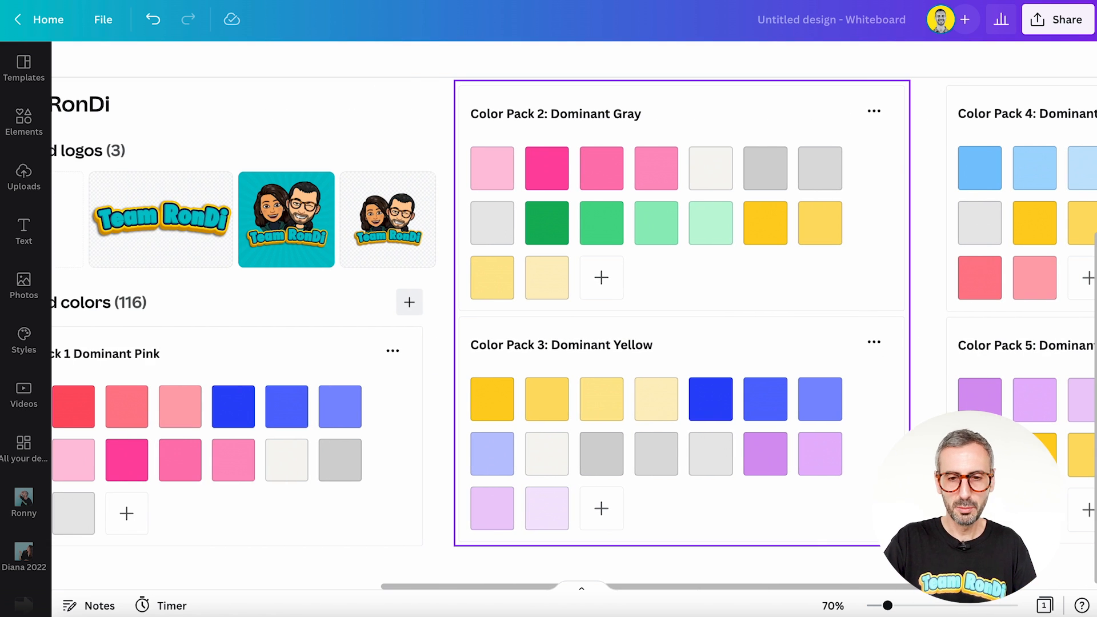
drag(888, 606, 880, 606)
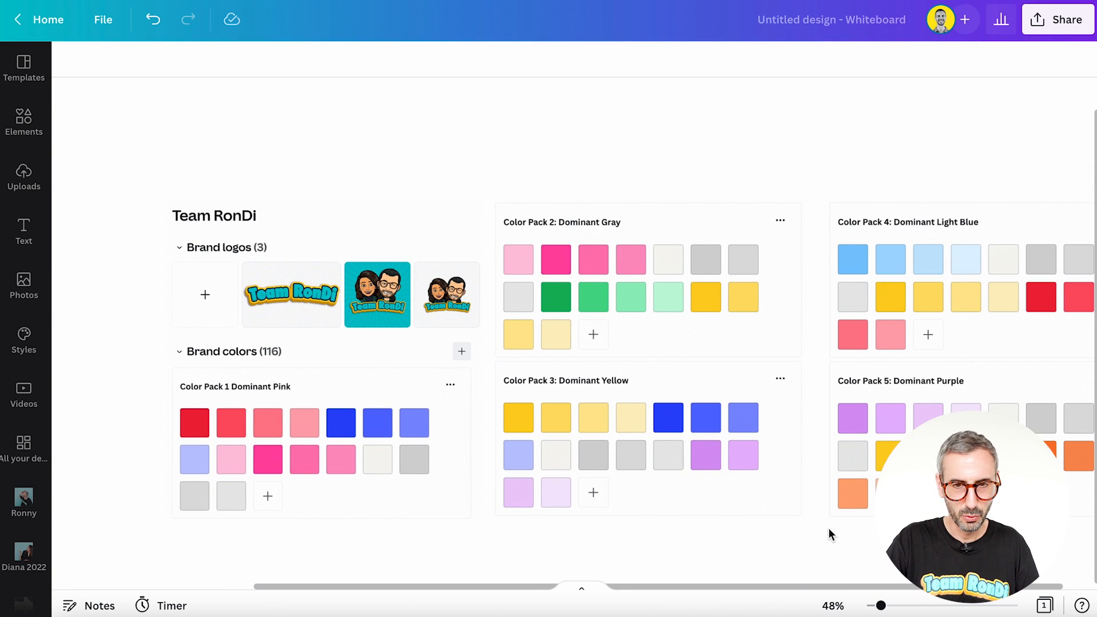
scroll(829, 528, left, 6)
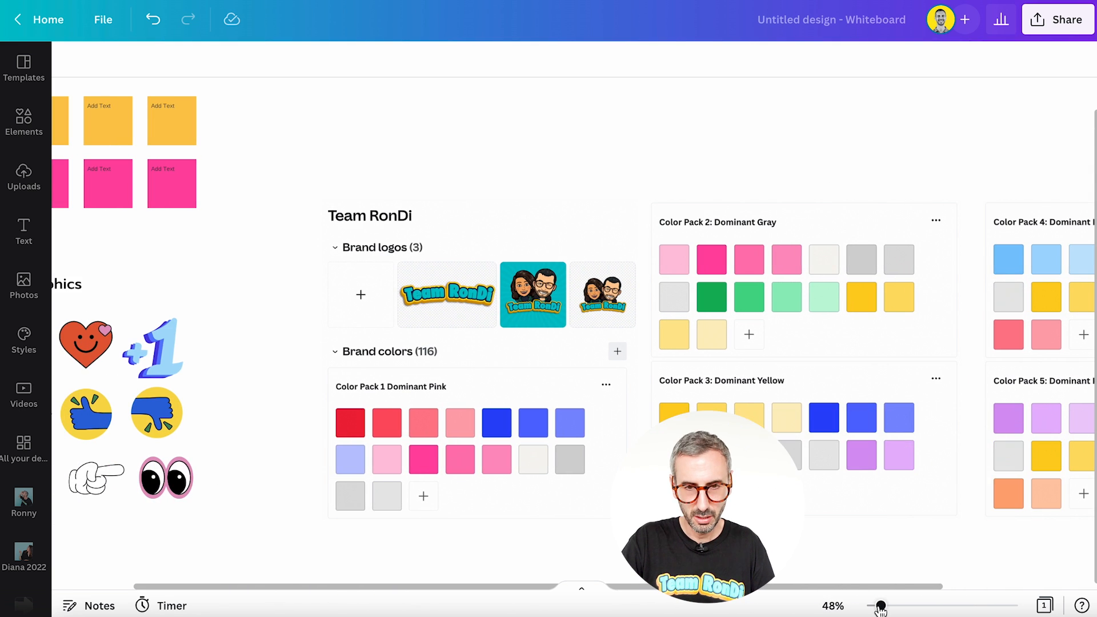
drag(881, 606, 877, 605)
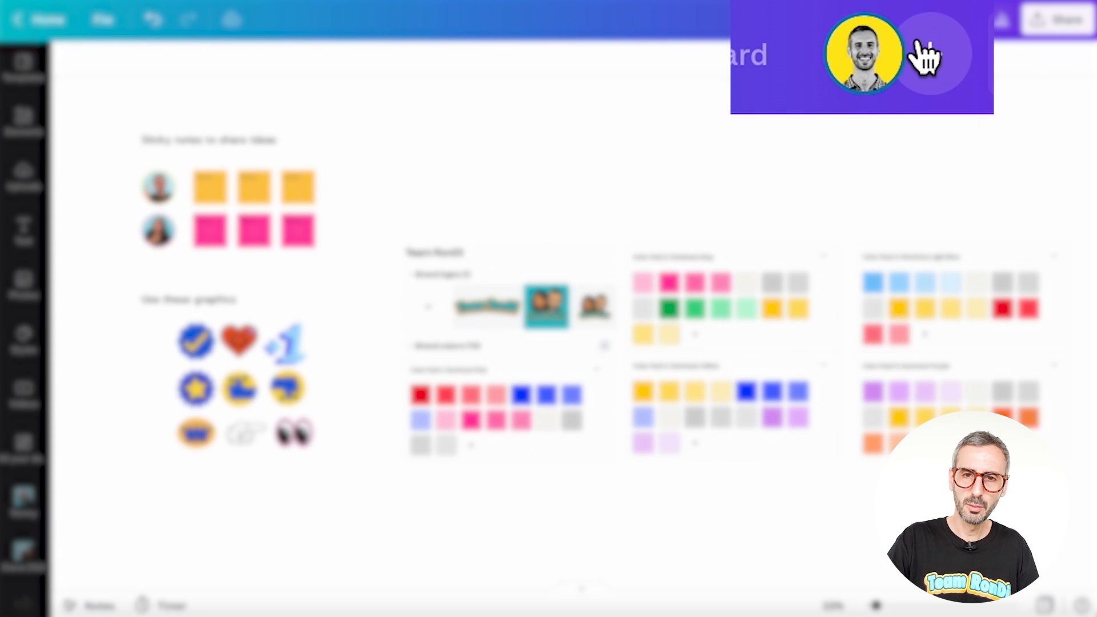
Step: Share the design with a teammate, granting edit access and including a message inviting her to brainstorm about the colors
click(965, 22)
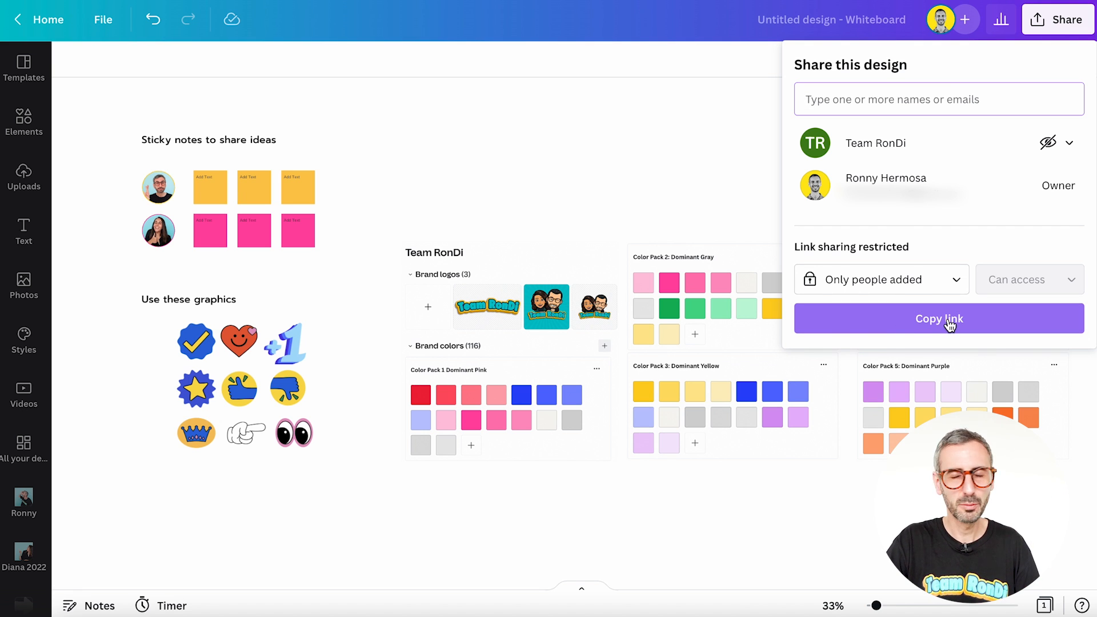
text(dian)
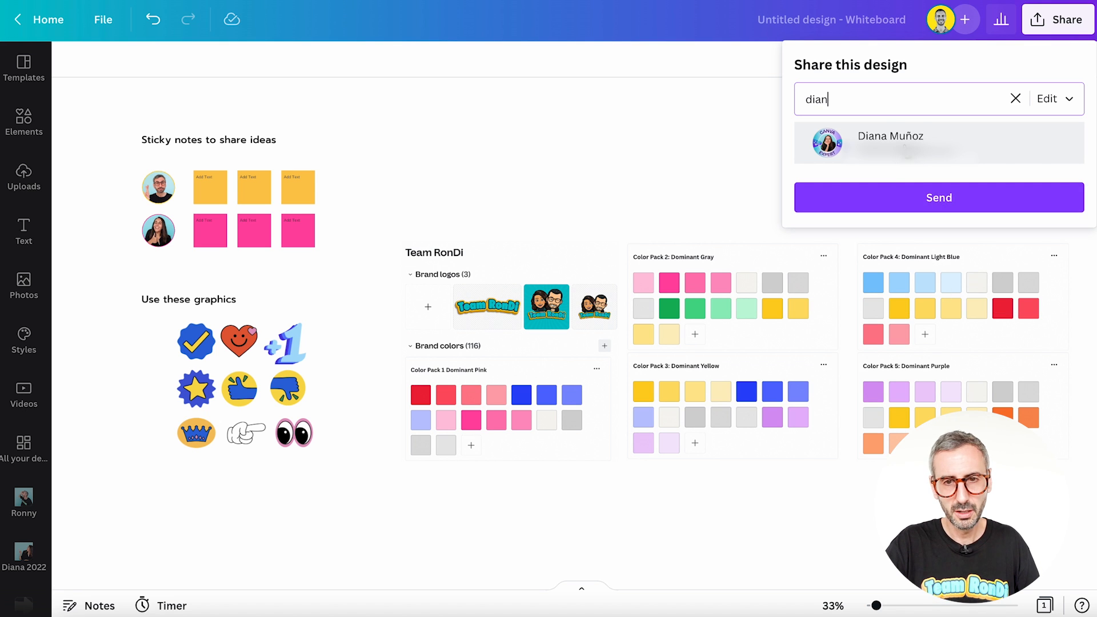
click(838, 137)
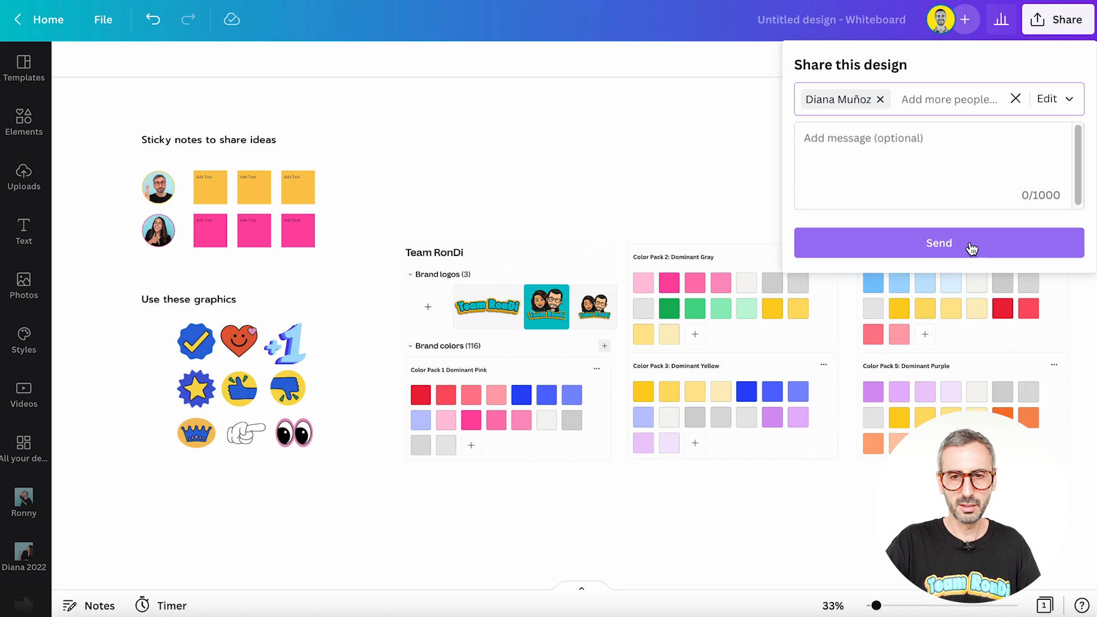
click(922, 175)
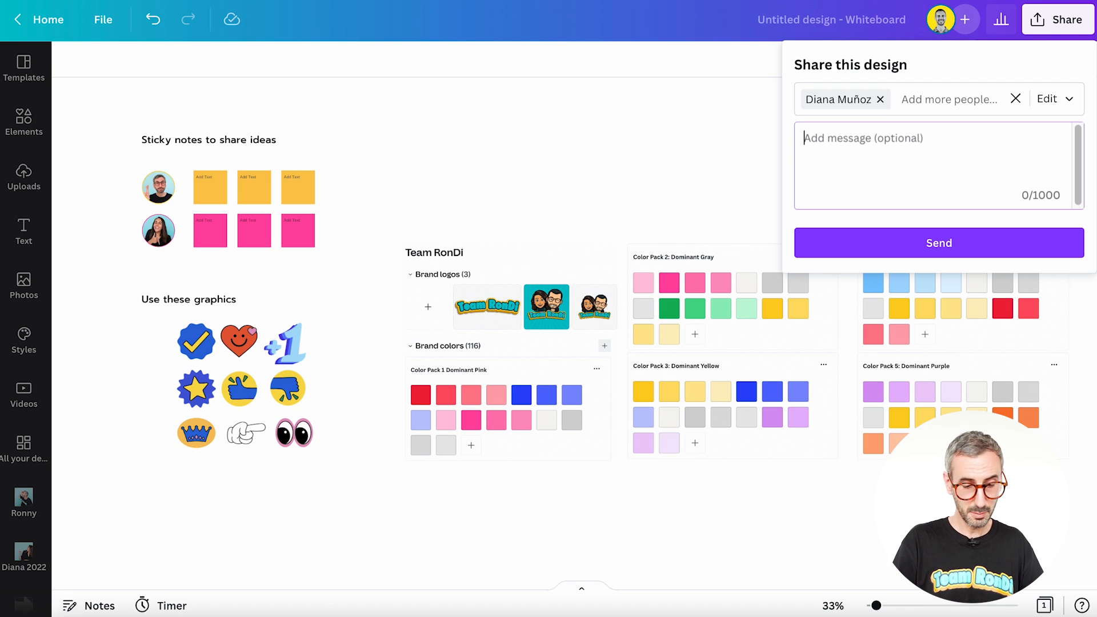
text(hey)
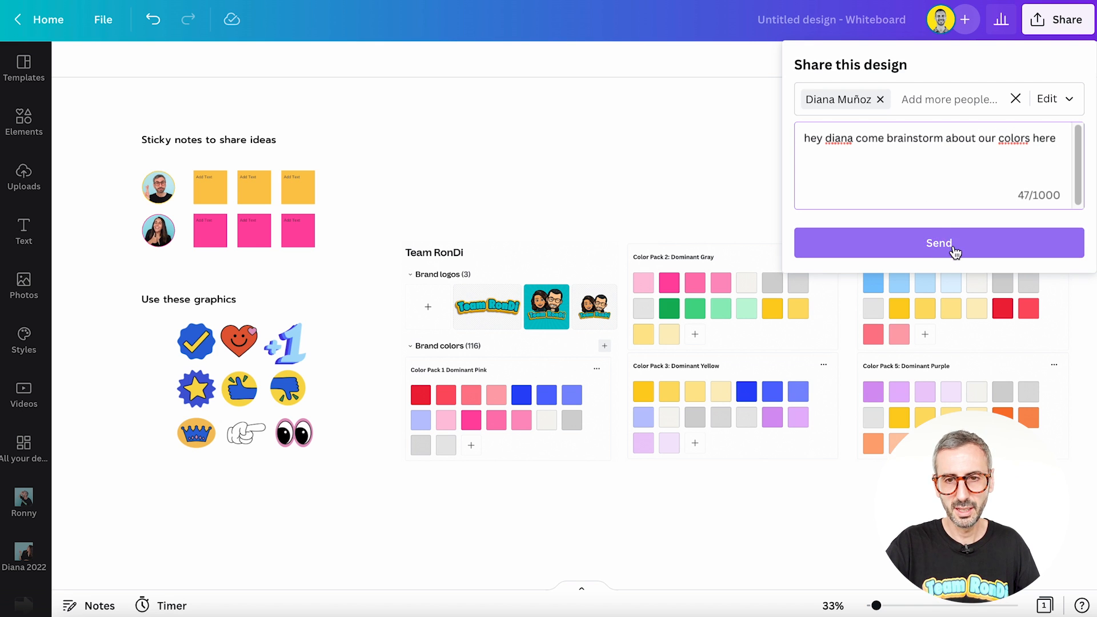
click(920, 246)
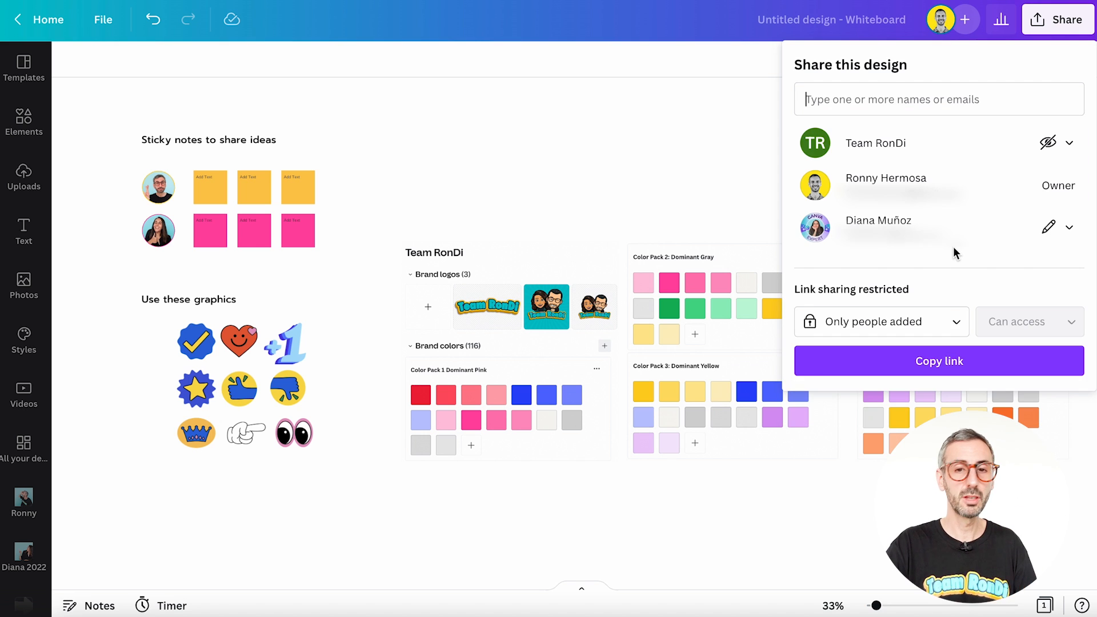
click(599, 148)
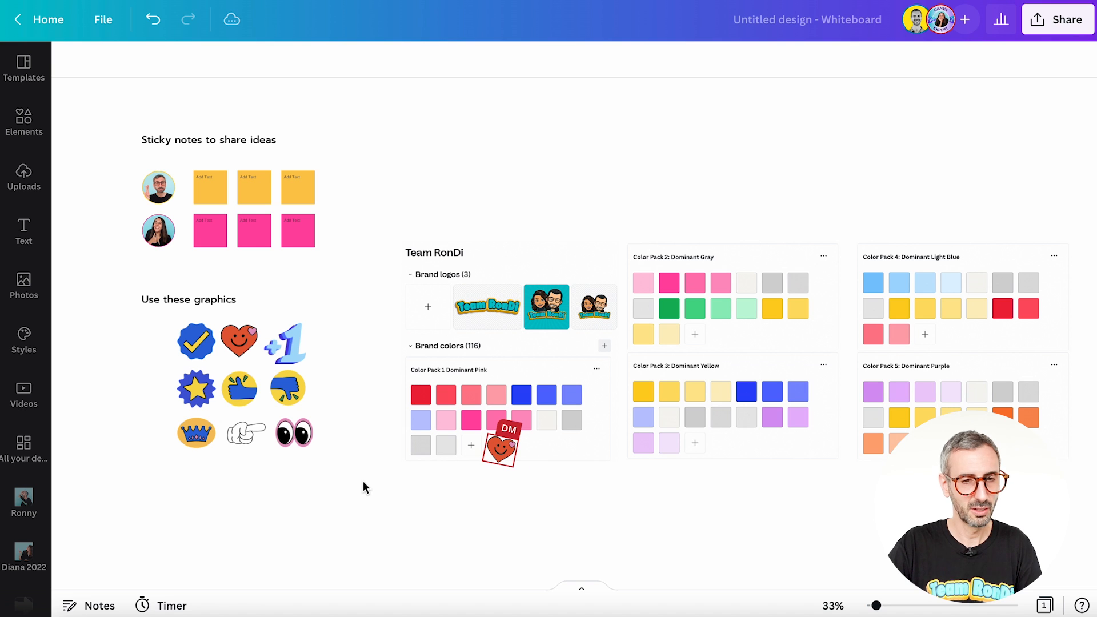
Step: Place a rotated copy of the pointing-hand graphic in Color Pack 2 so that it points at the yellow swatches
mouse_move(249, 435)
mouse_down()
mouse_move(323, 492)
mouse_move(715, 368)
mouse_move(438, 269)
mouse_move(233, 433)
mouse_move(251, 437)
mouse_up()
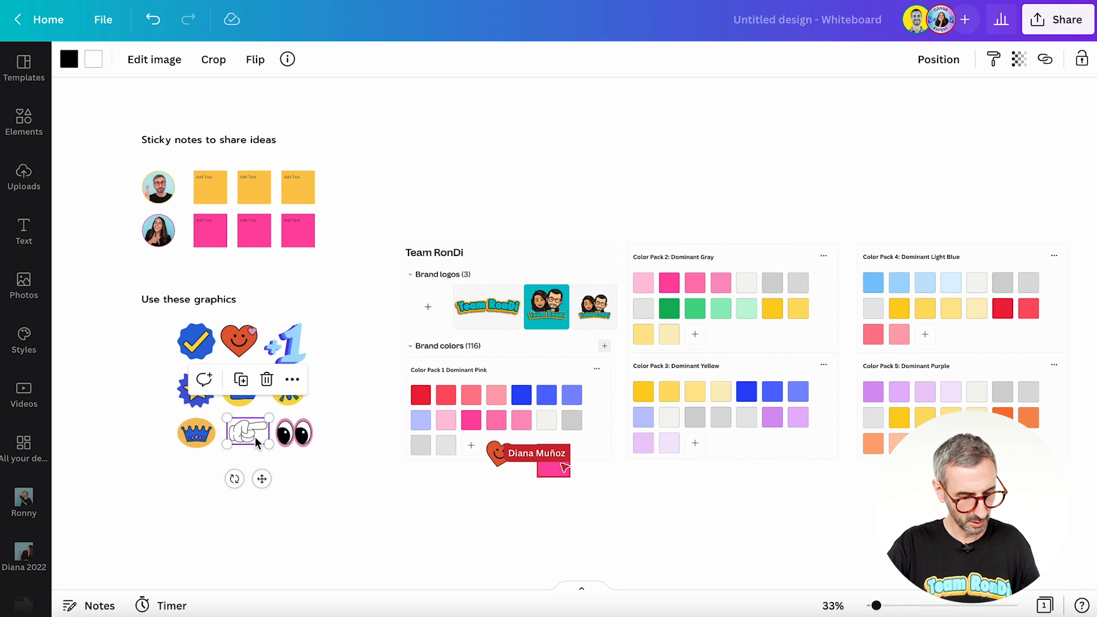
drag(250, 435, 842, 422)
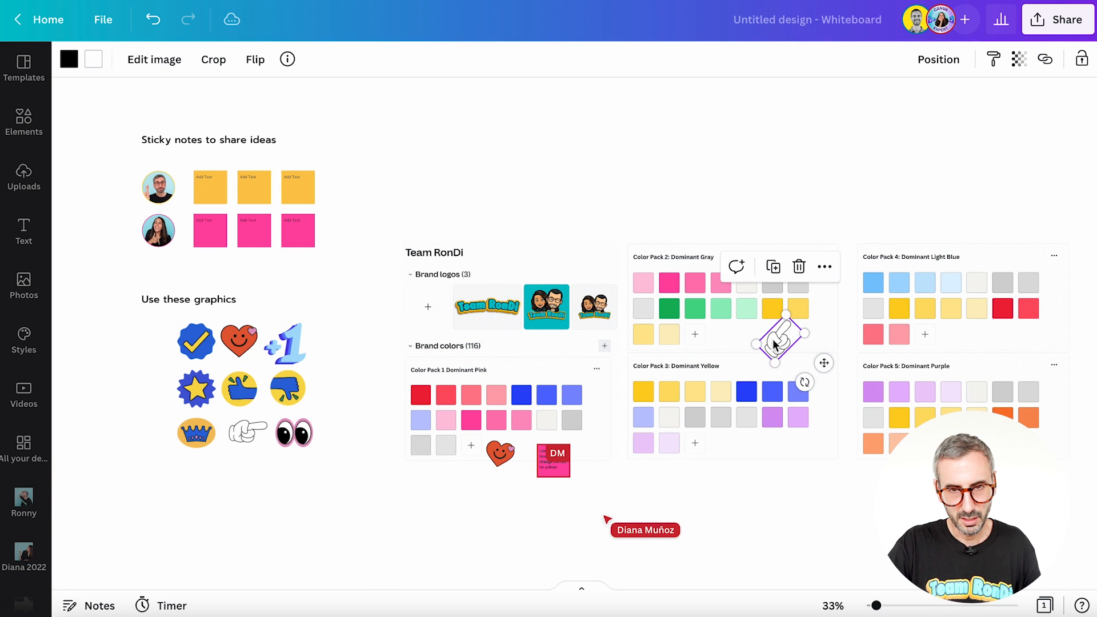
drag(774, 343, 780, 335)
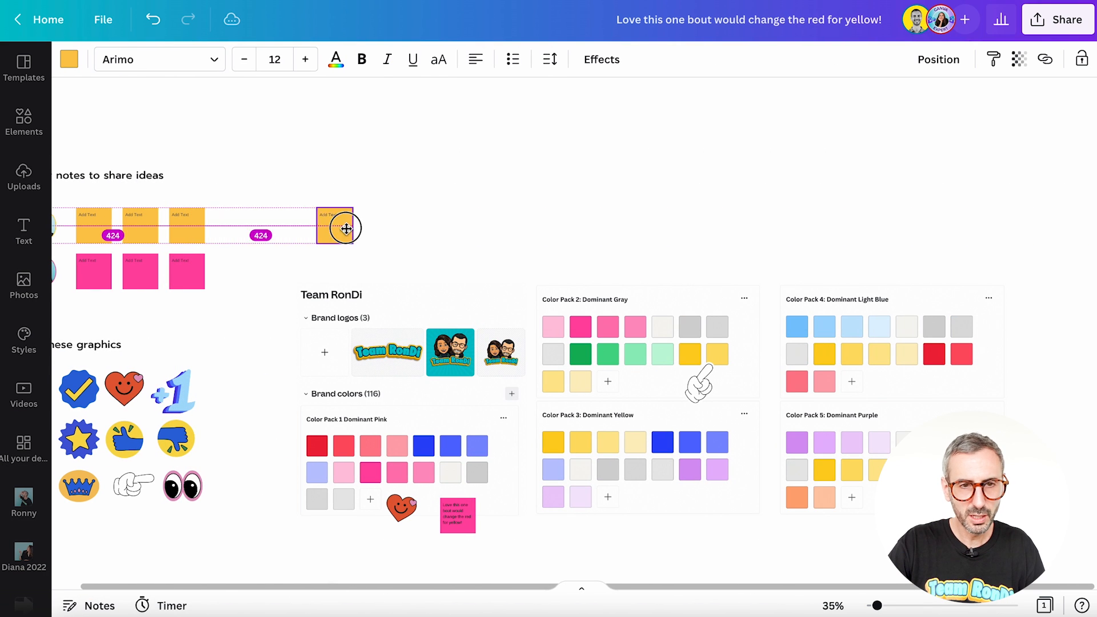
Step: Place one of the yellow sticky notes in the empty space above Color Pack 2
drag(346, 229, 736, 246)
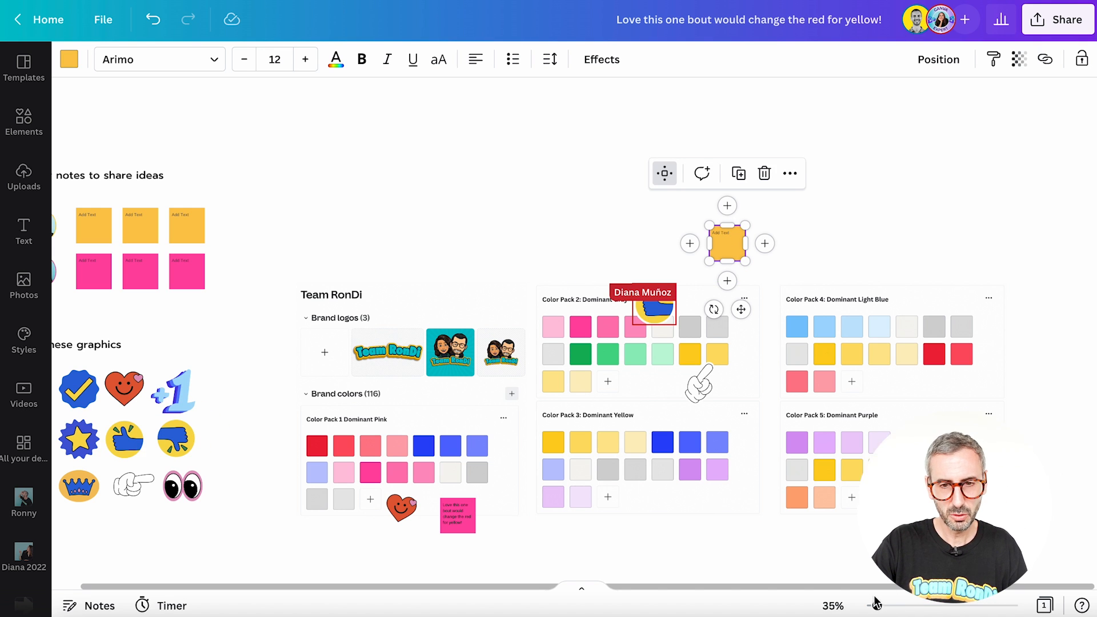
drag(877, 605, 893, 606)
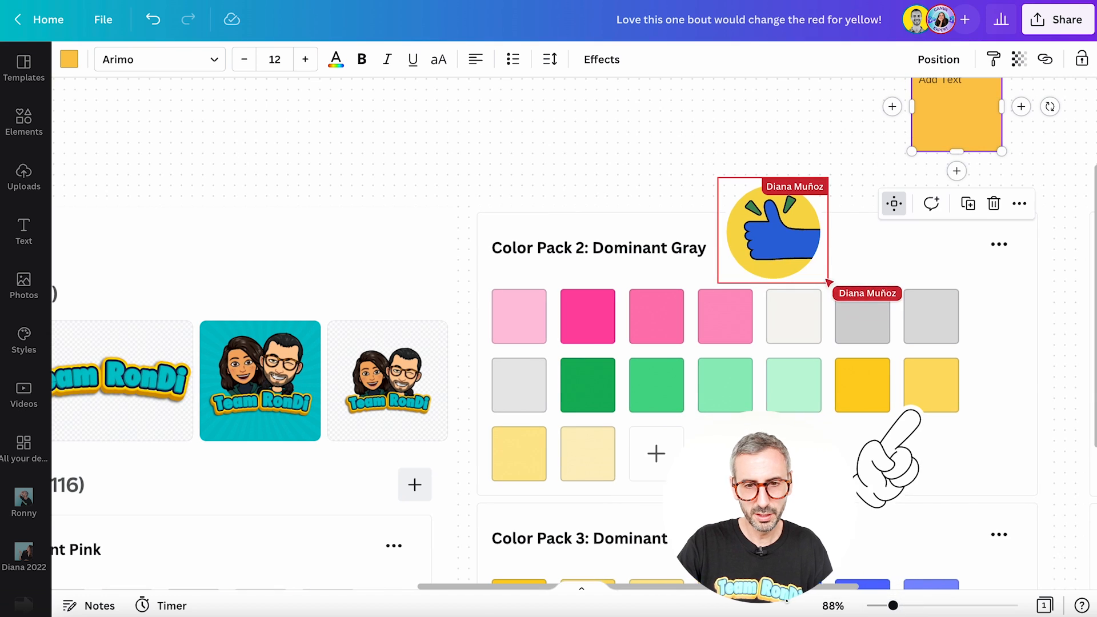
drag(777, 592, 807, 591)
drag(852, 589, 894, 590)
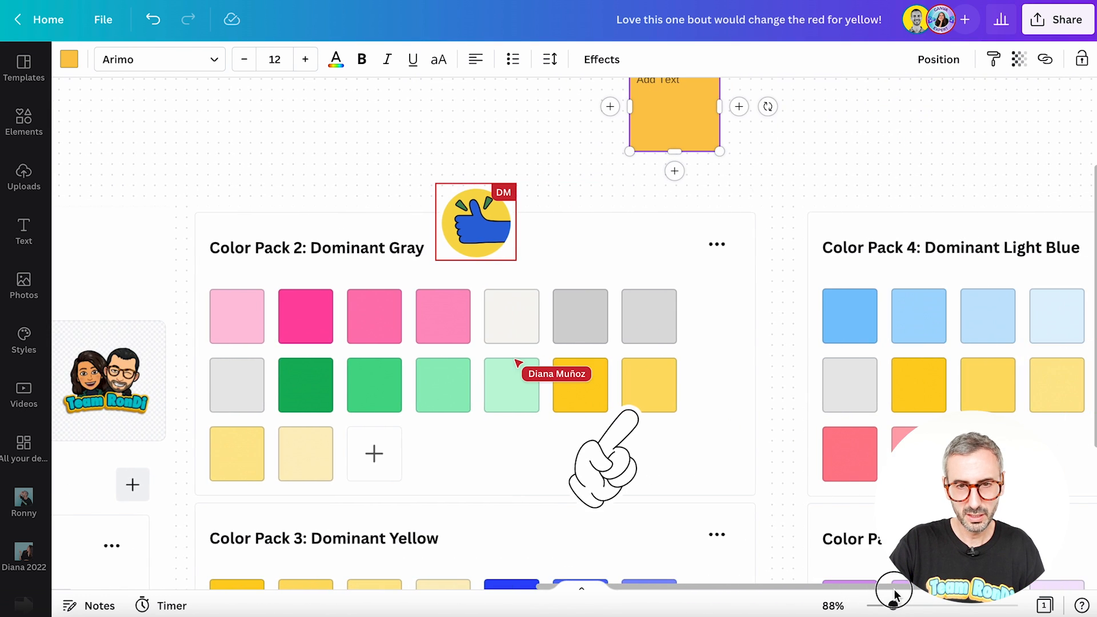
scroll(818, 292, up, 2)
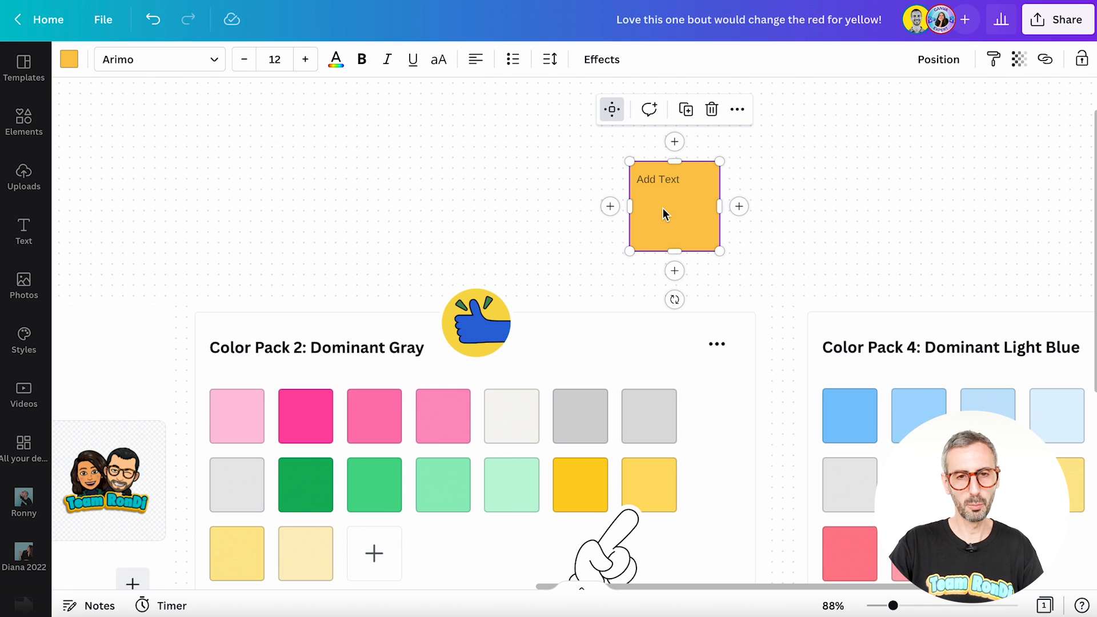
Step: Write "really love that yellow, we should definitely use it in the main palette, WDYT?" on the yellow sticky note and widen it
click(655, 180)
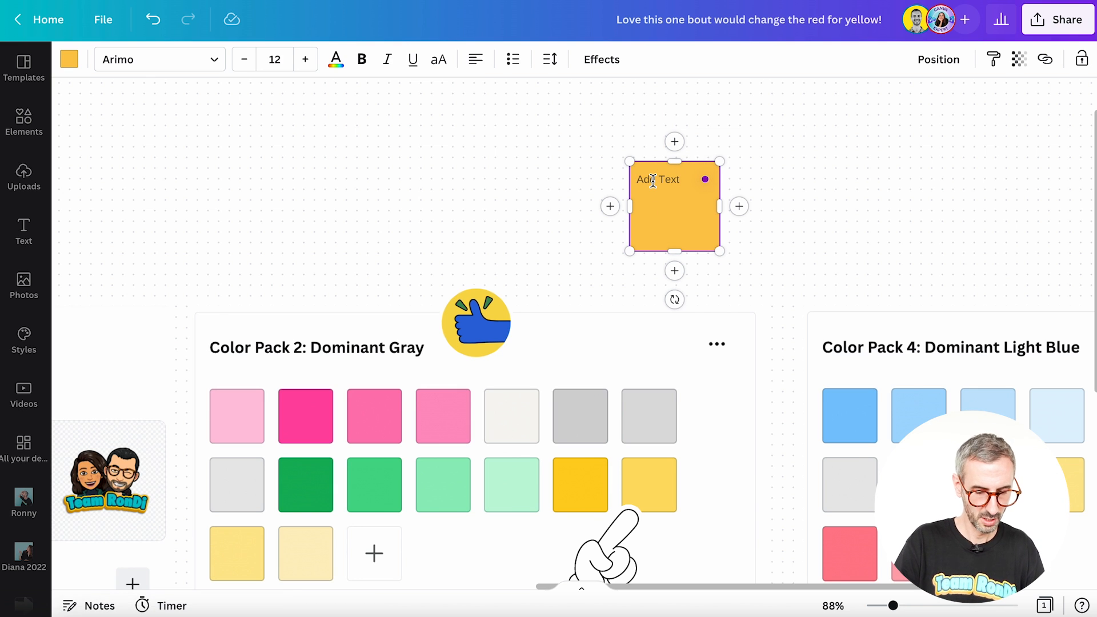
text(really love th)
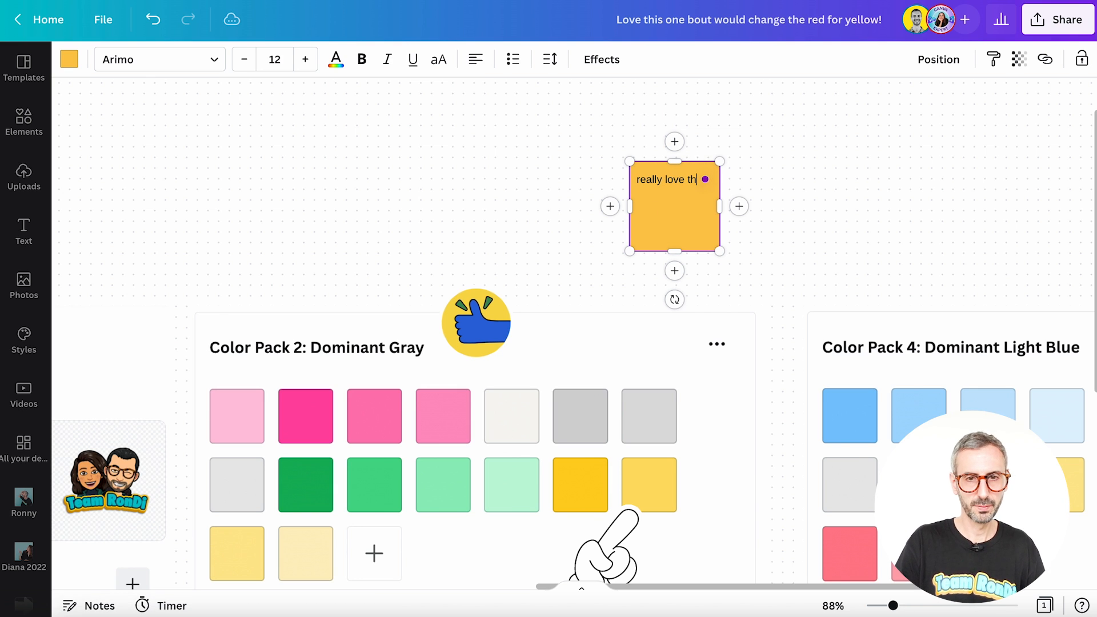
text(at yellow)
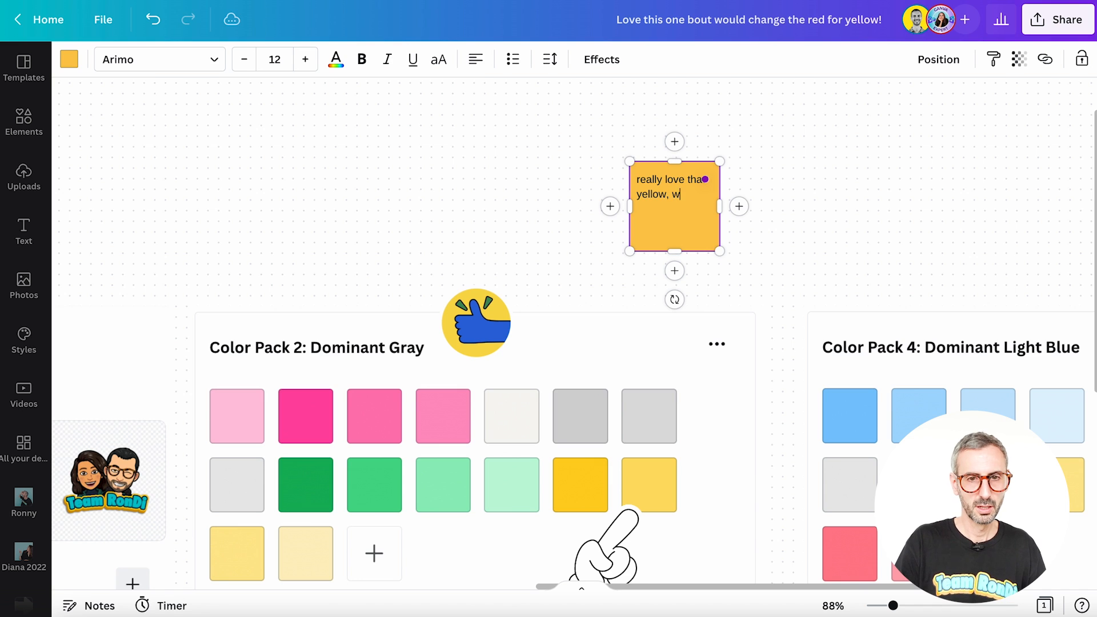
text(, we h)
key(BackSpace)
text(shold)
key(BackSpace)
key(BackSpace)
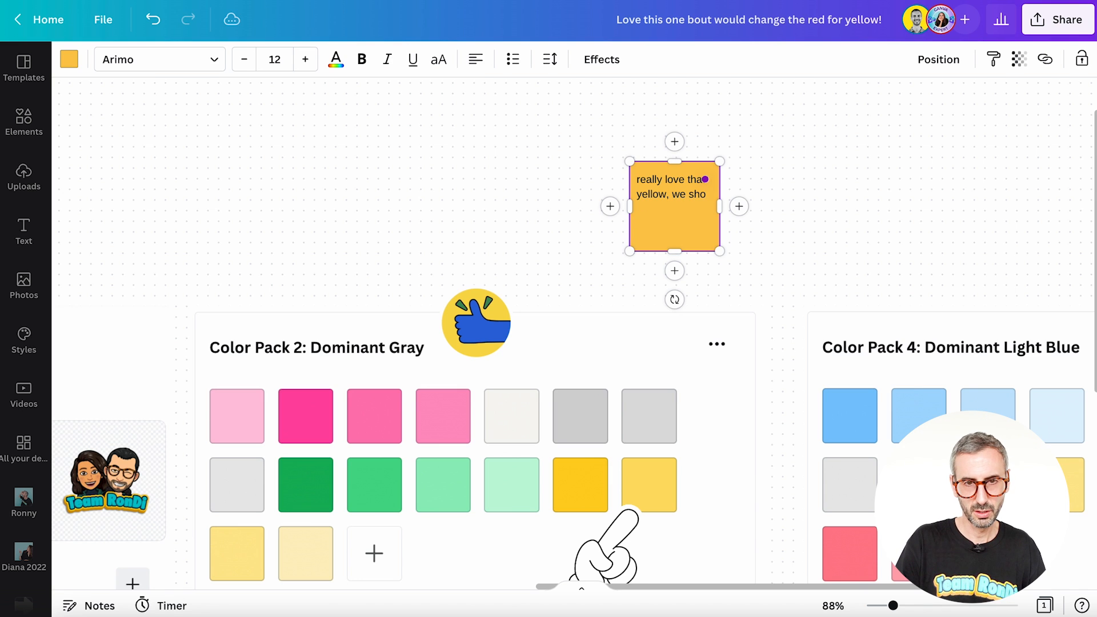
text(uld definitel)
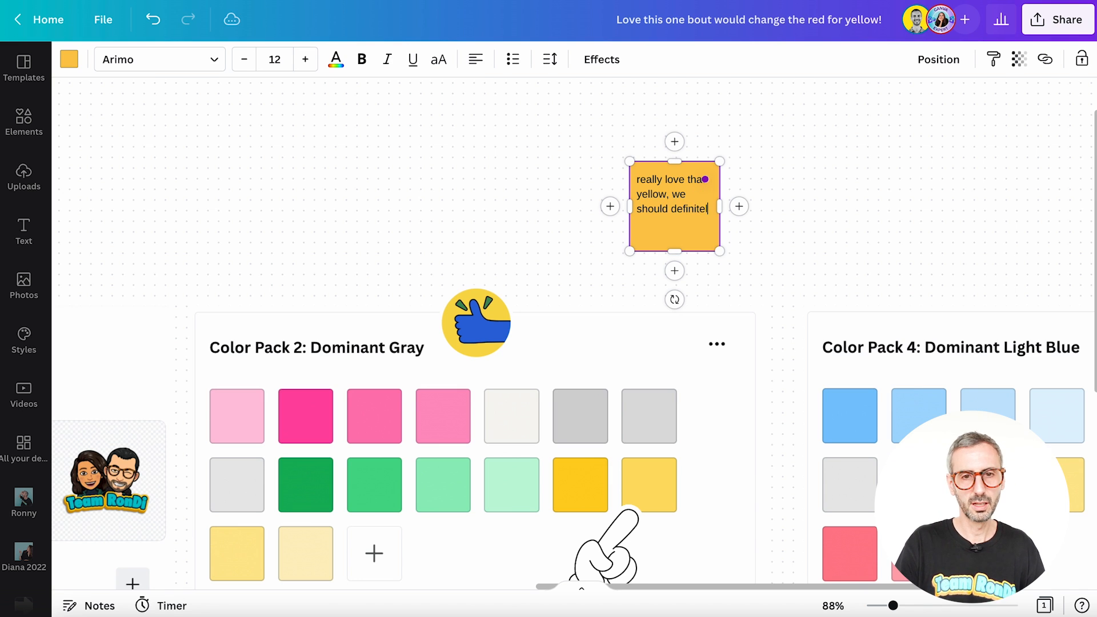
text(y use it in the)
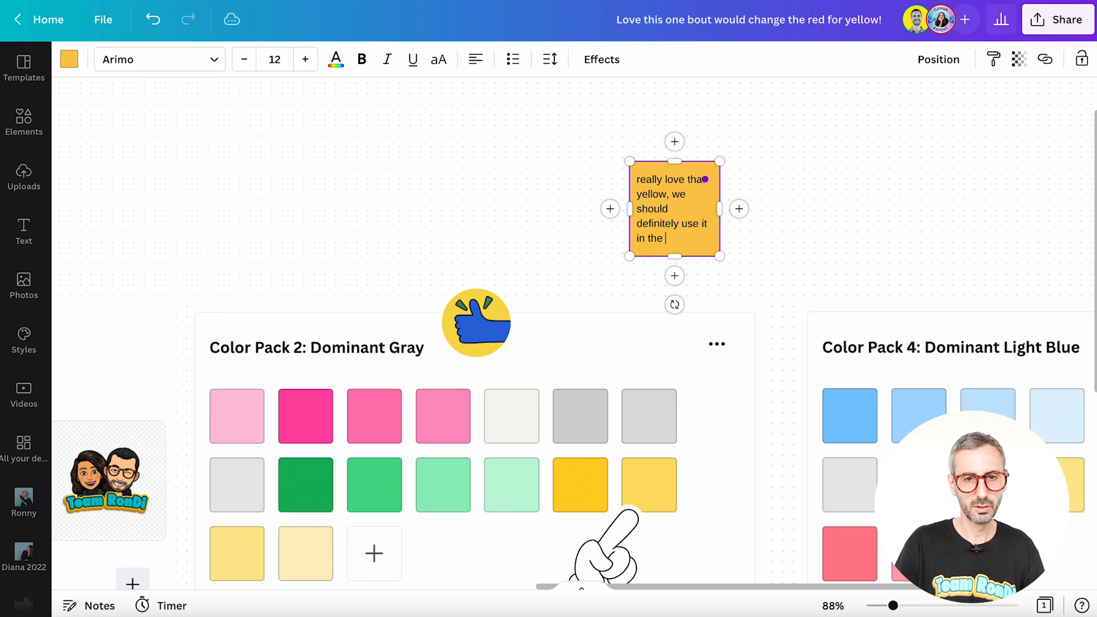
text( main palett)
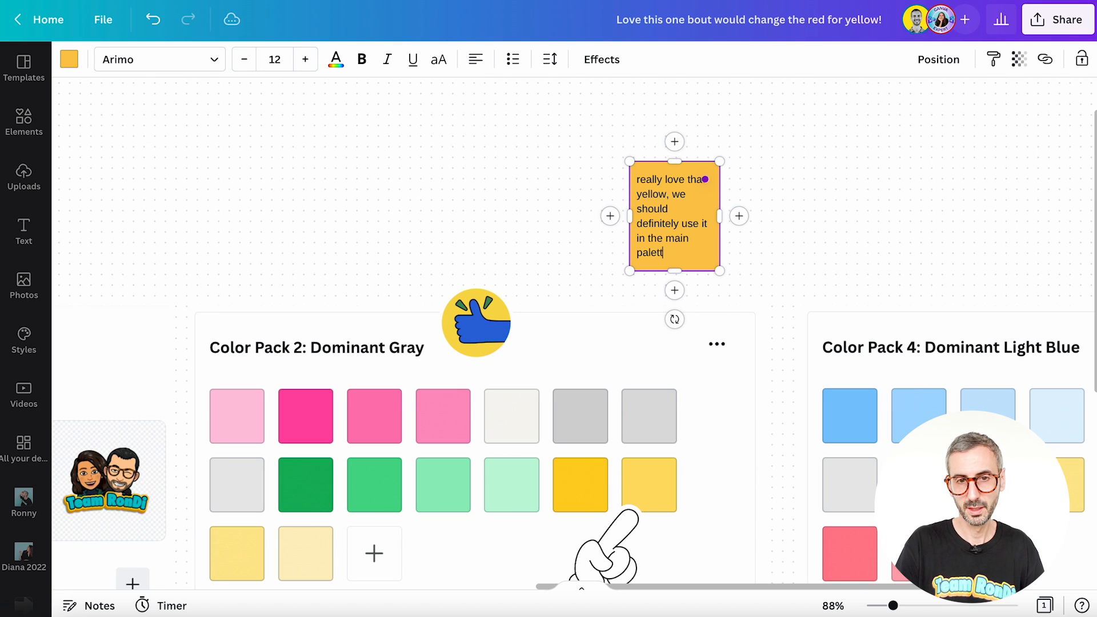
text(e, )
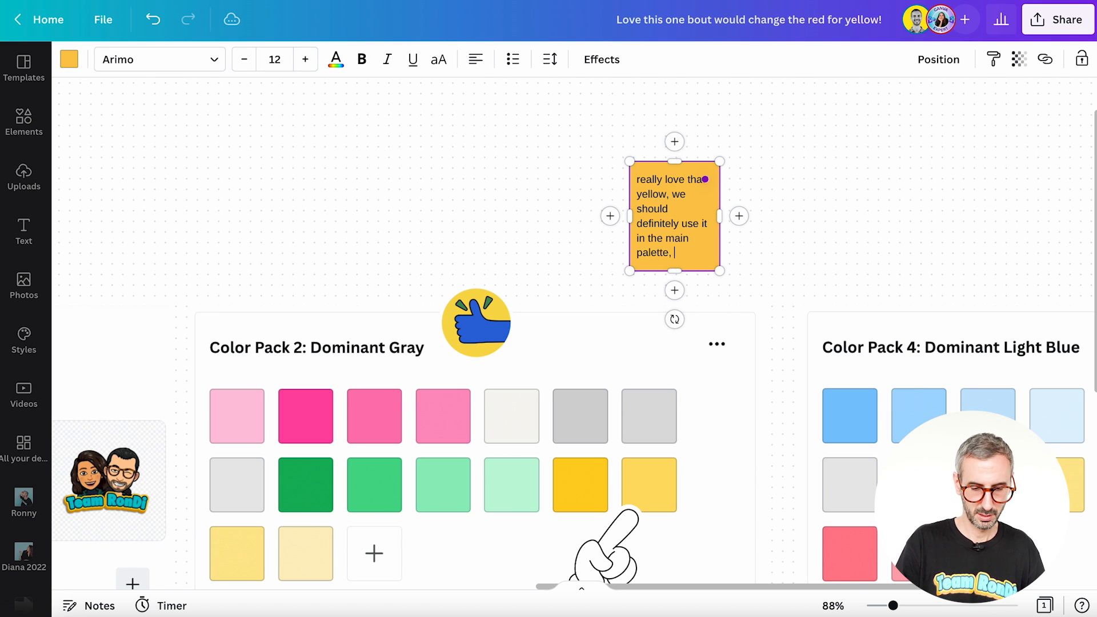
text(WDYT?)
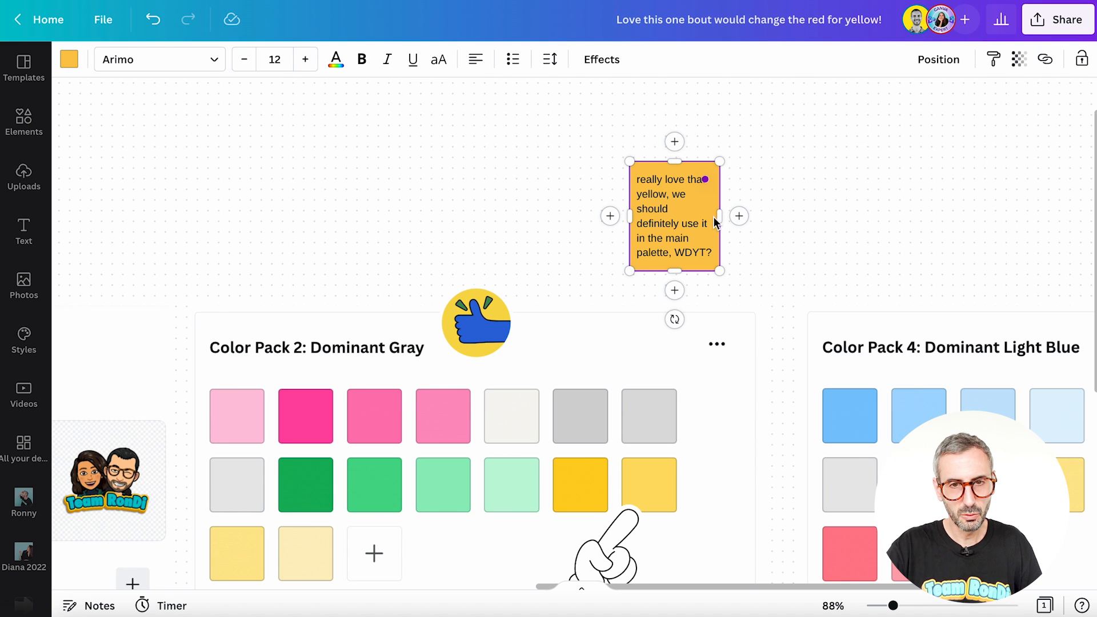
drag(719, 217, 743, 216)
click(840, 269)
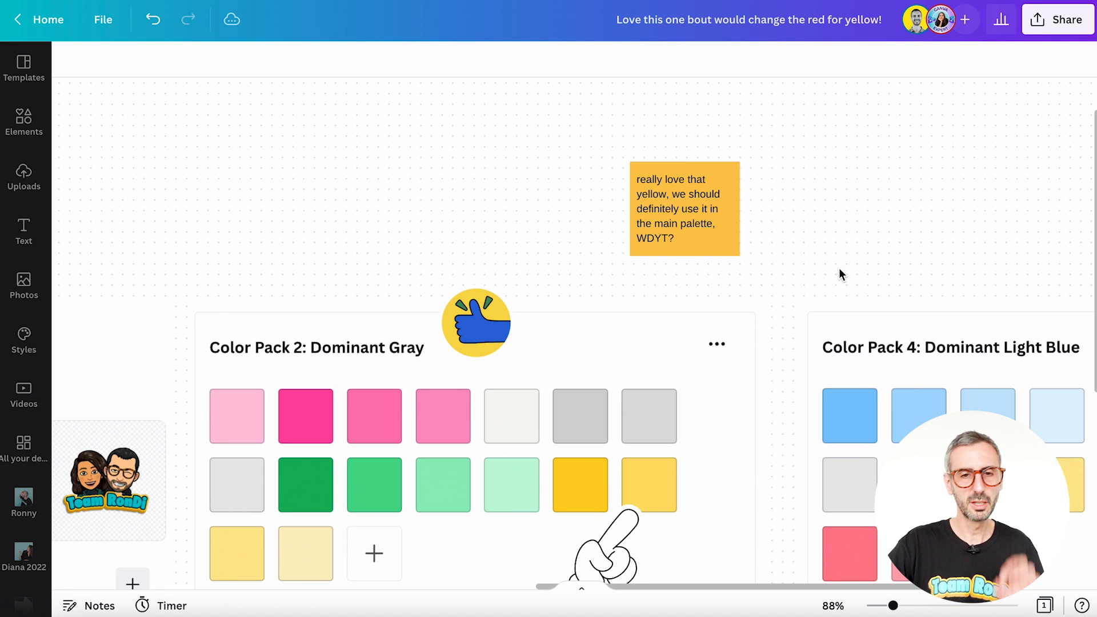
Step: Post a comment on the yellow sticky note that mentions the teammate and asks "WDYT?"
click(730, 233)
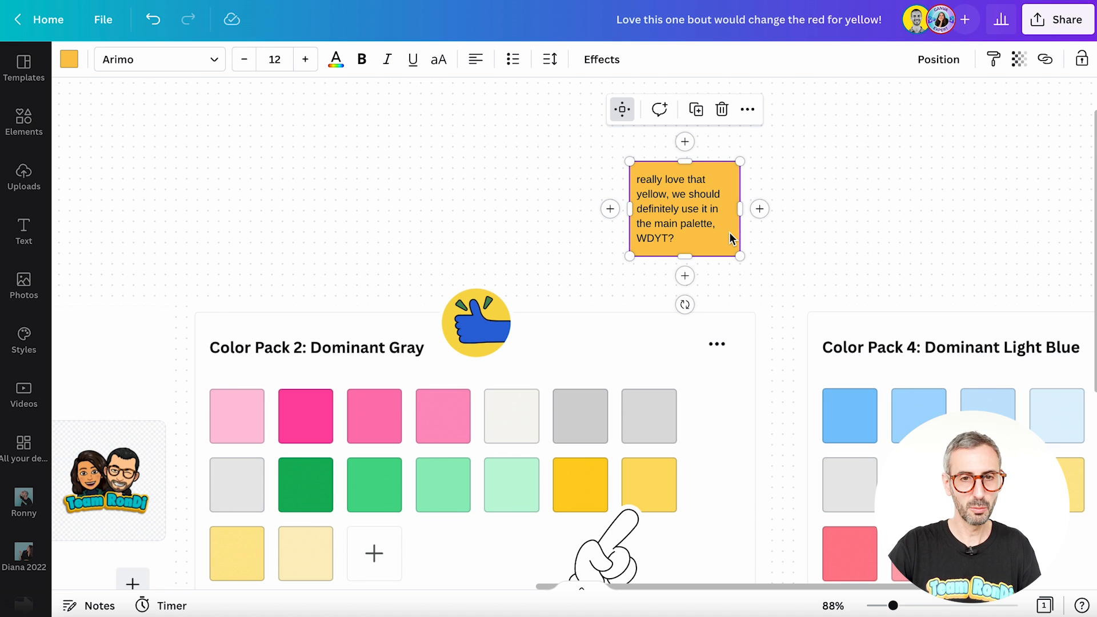
click(832, 235)
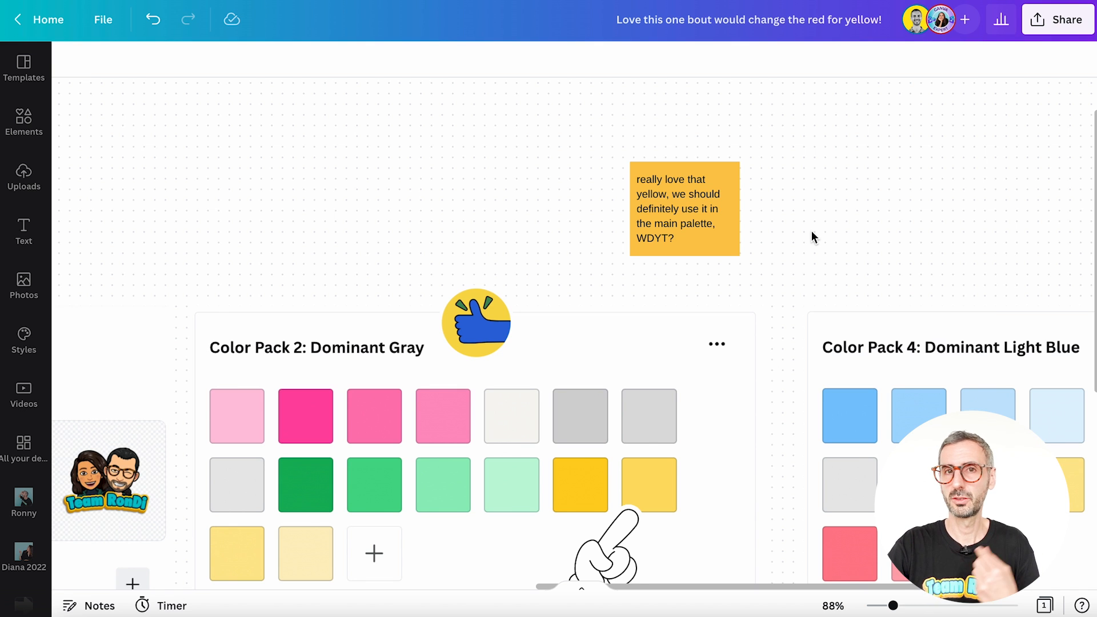
click(736, 167)
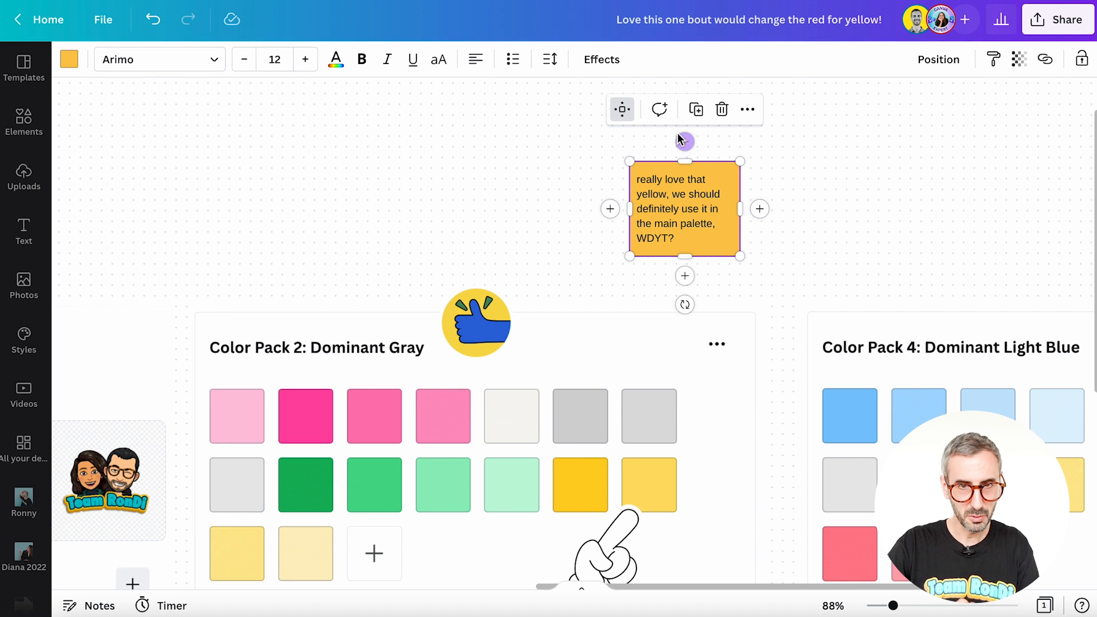
click(729, 181)
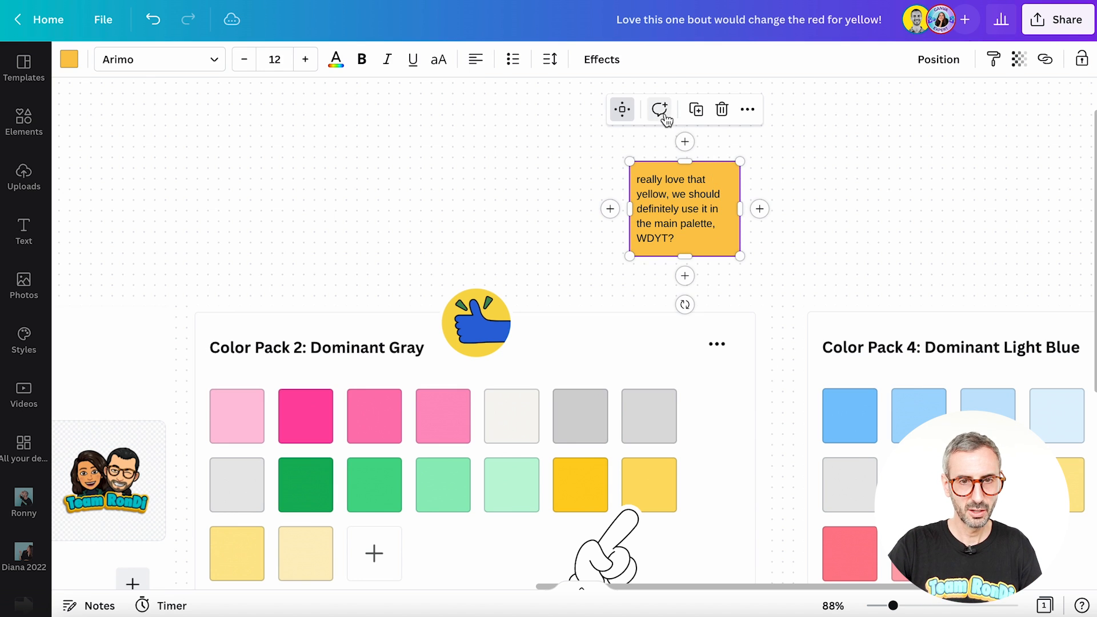
click(661, 110)
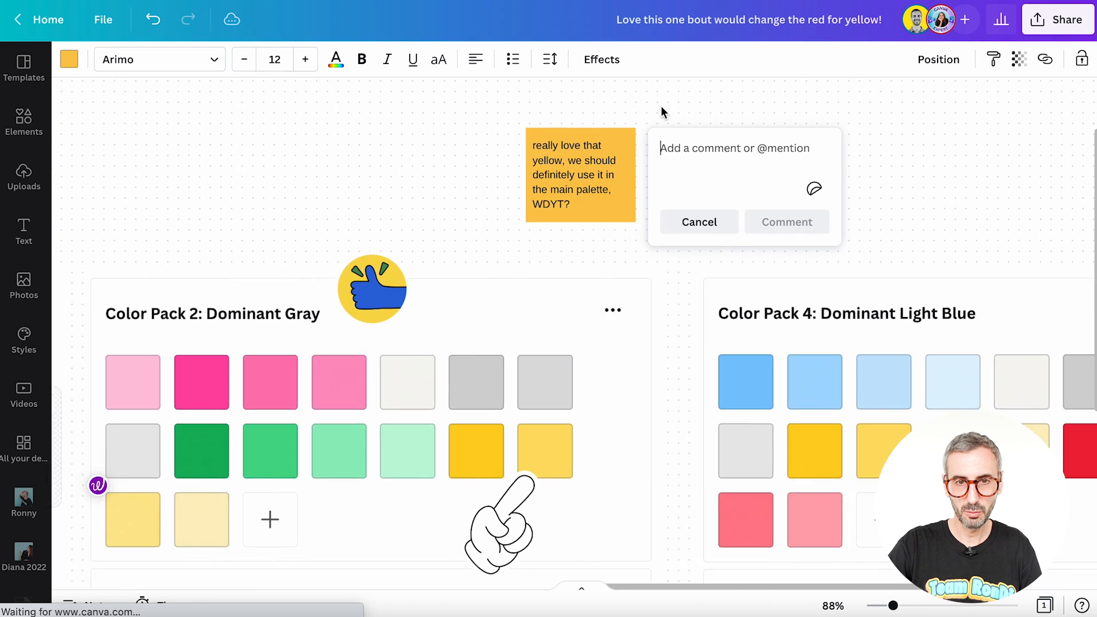
text(@)
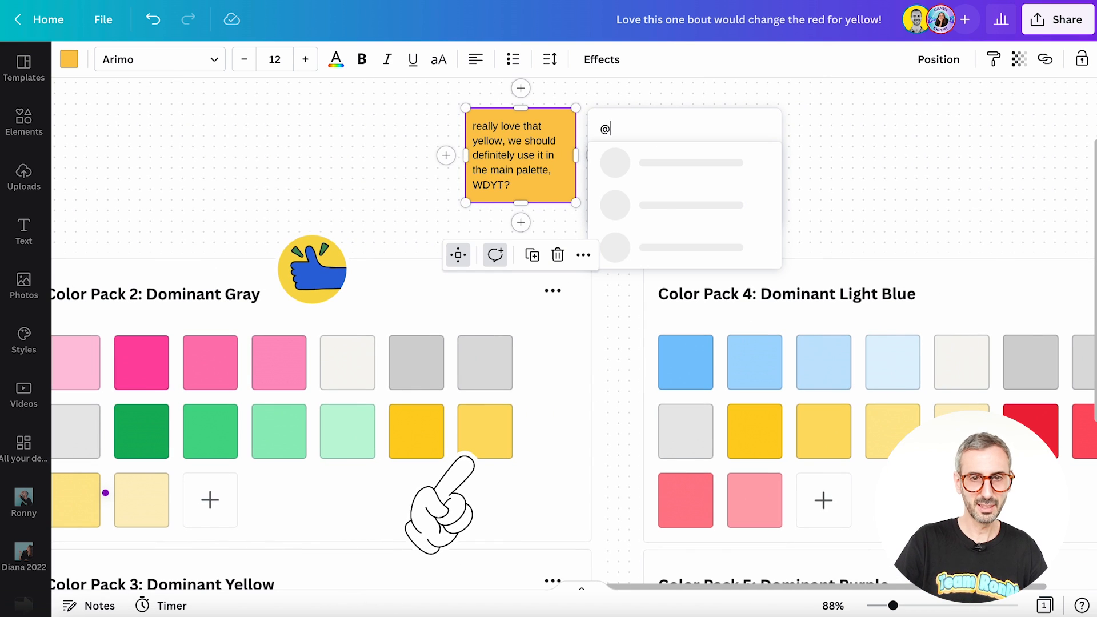
text(diana)
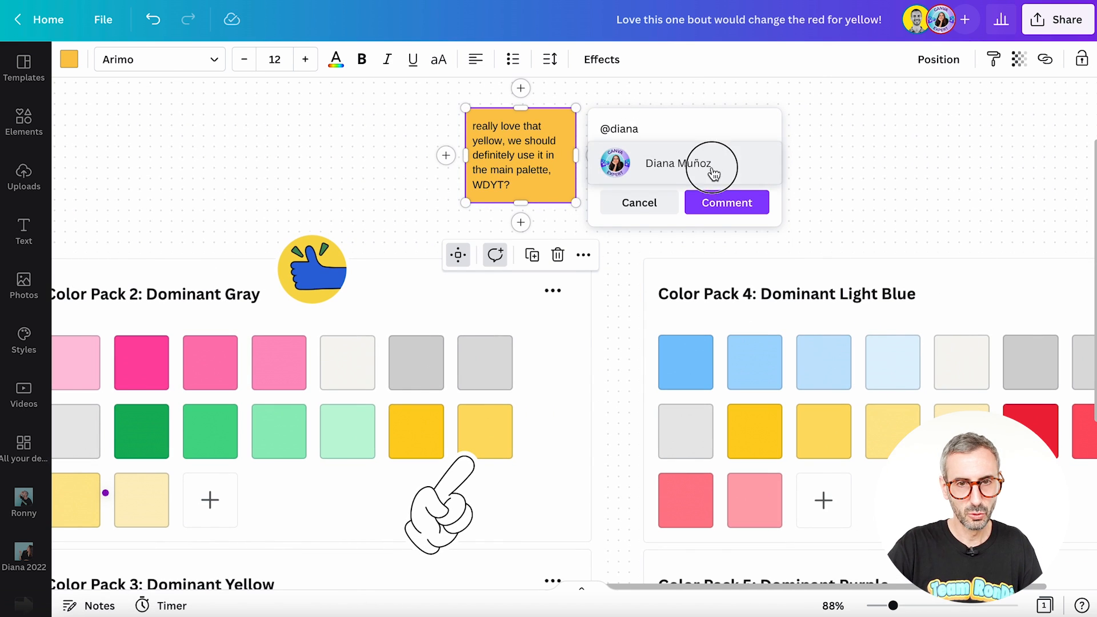
click(711, 161)
key(Return)
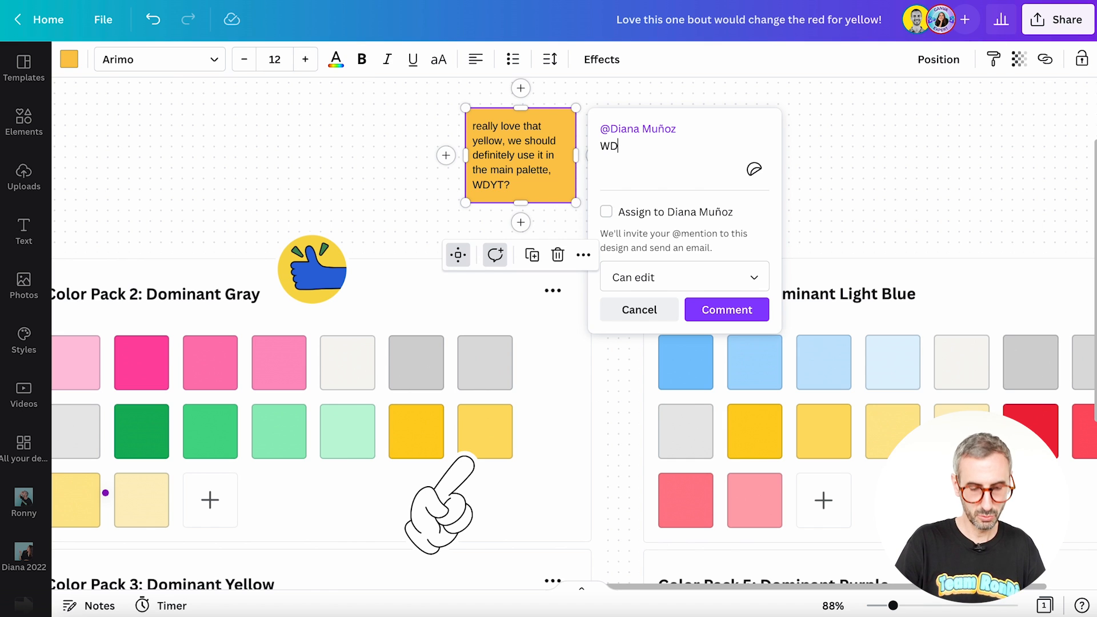
text(WDYT?)
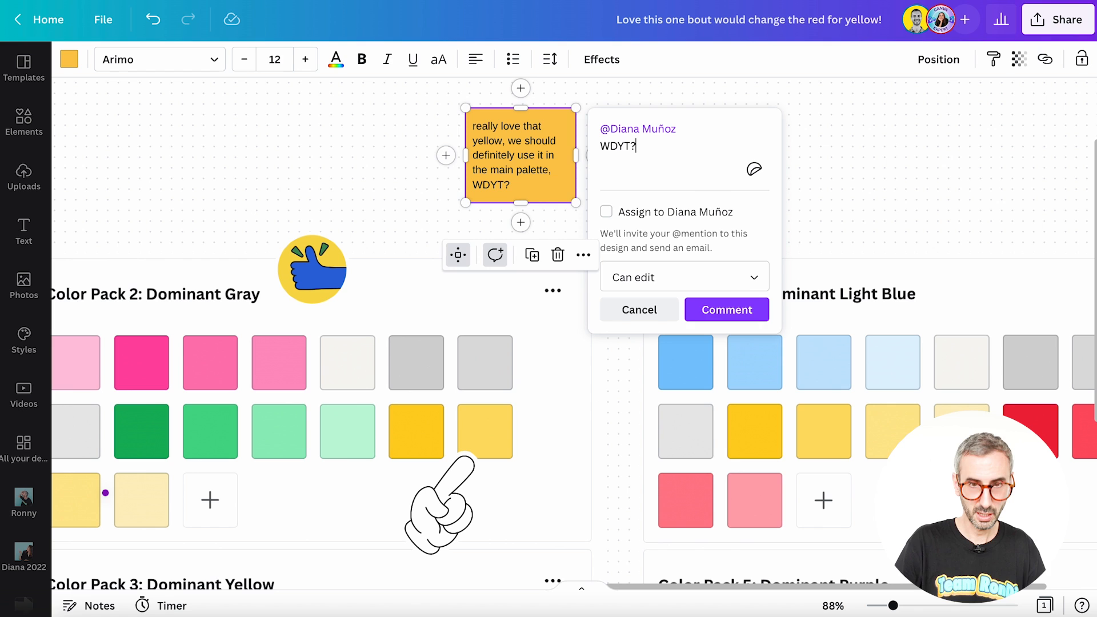
click(719, 312)
click(640, 171)
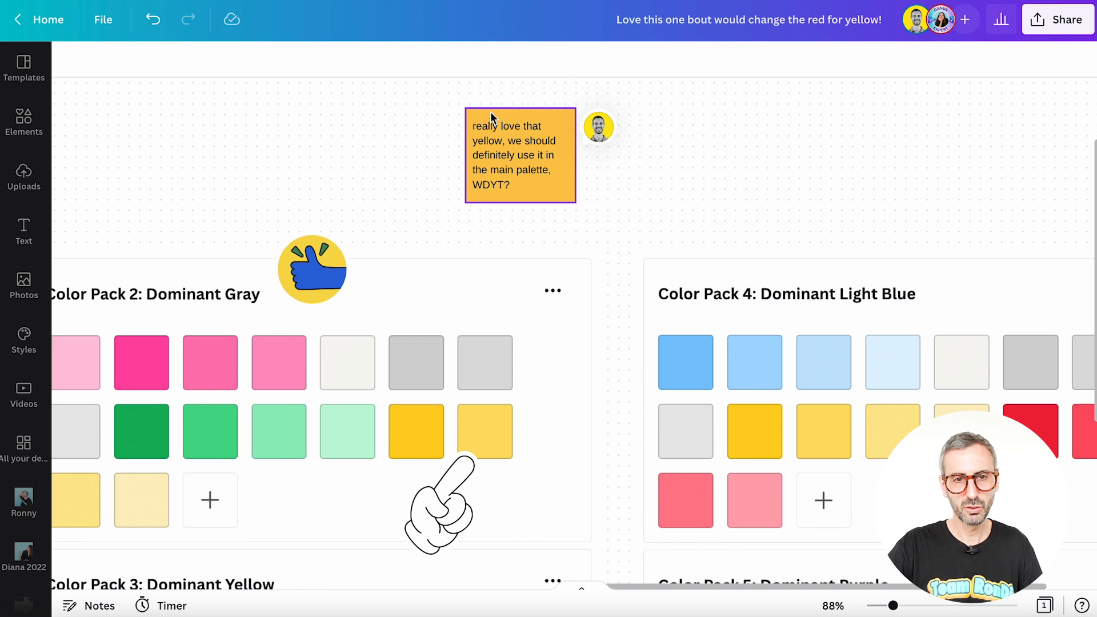
click(540, 138)
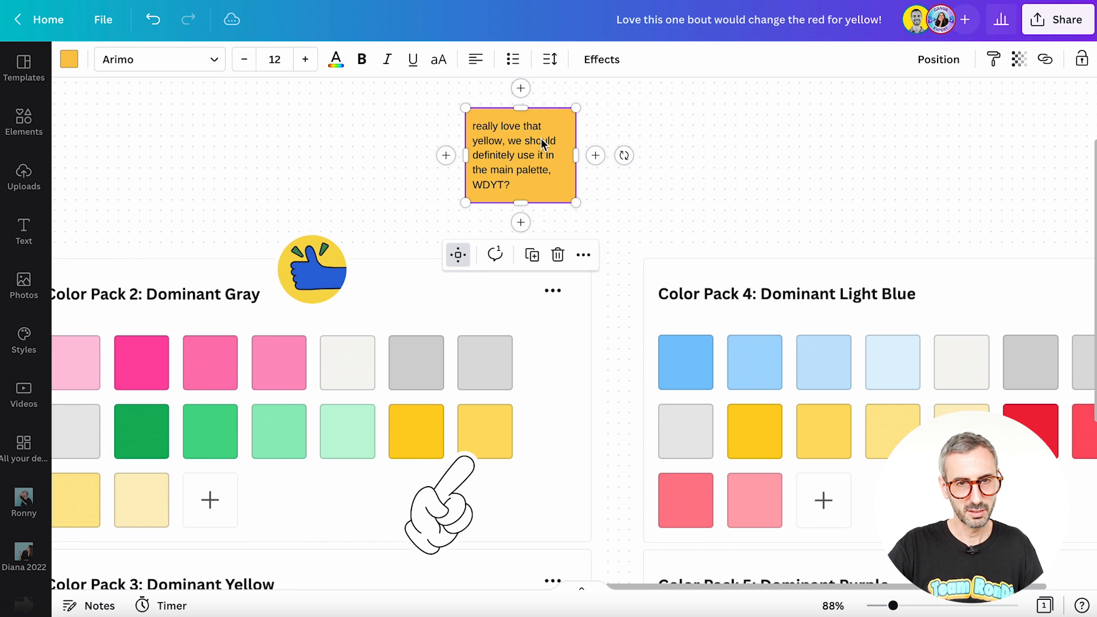
click(642, 110)
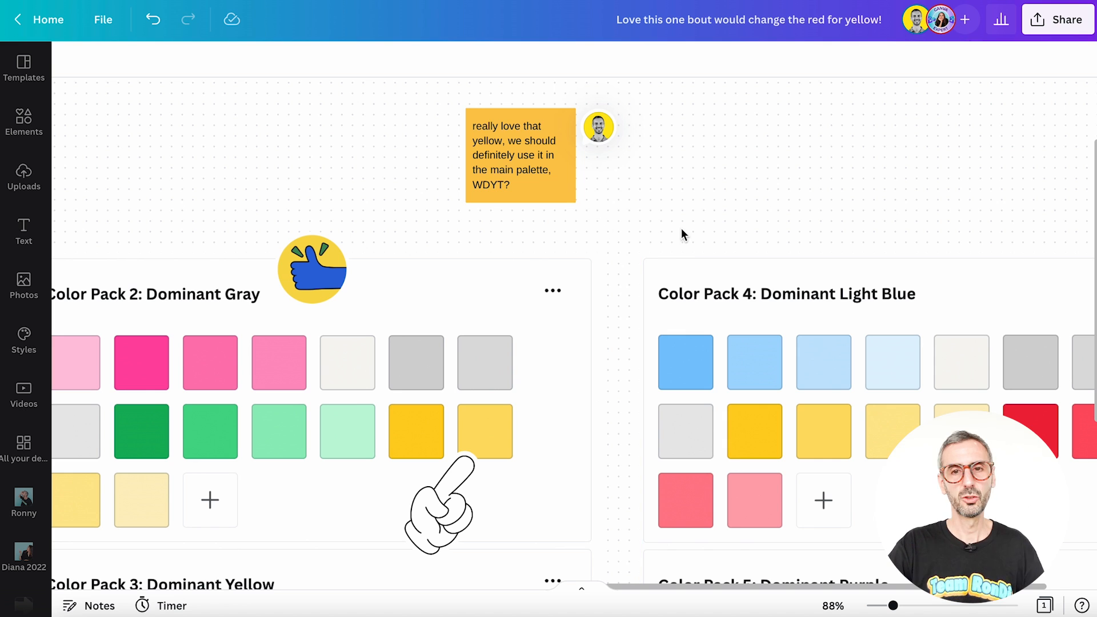
scroll(677, 216, down, 1)
scroll(677, 216, up, 2)
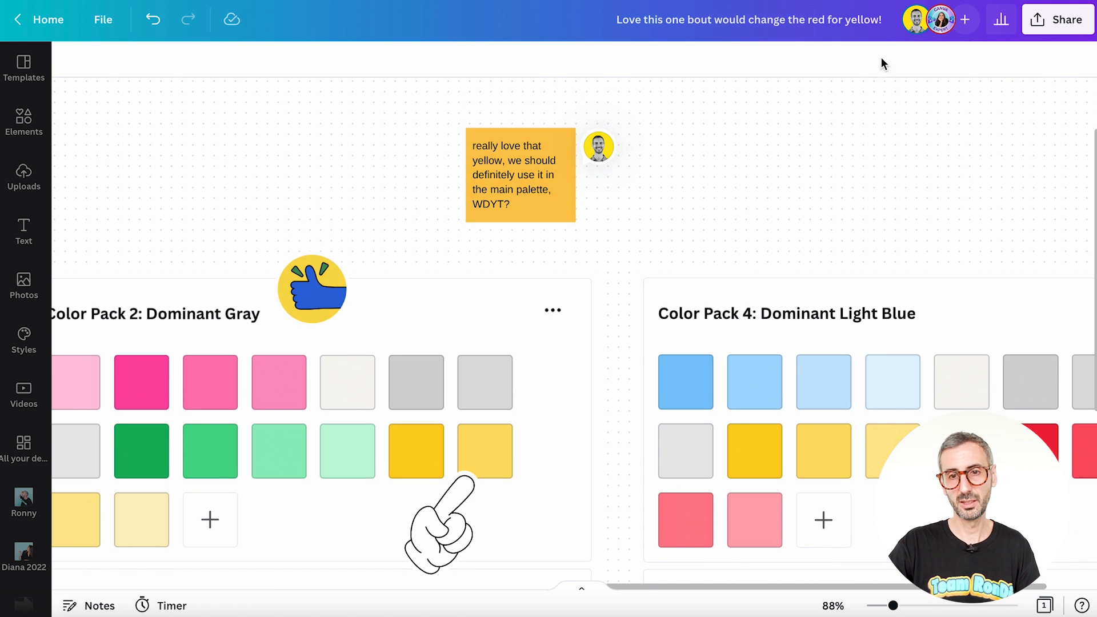
Step: Jump from the yellow sticky note's area to the spot on the whiteboard where the teammate's cursor is
click(949, 20)
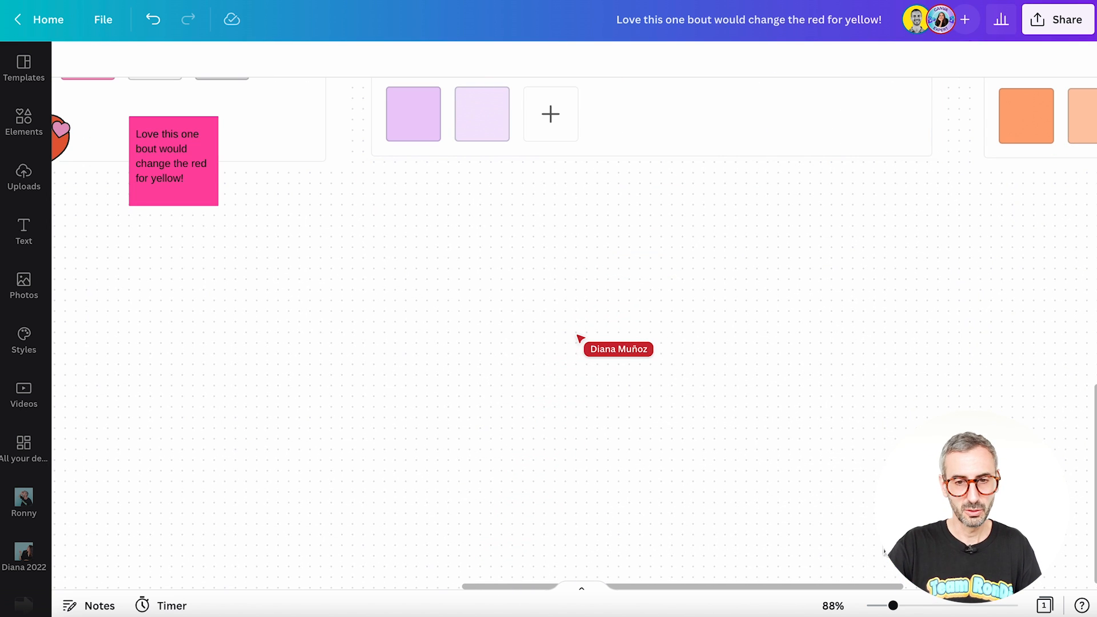
scroll(876, 359, up, 10)
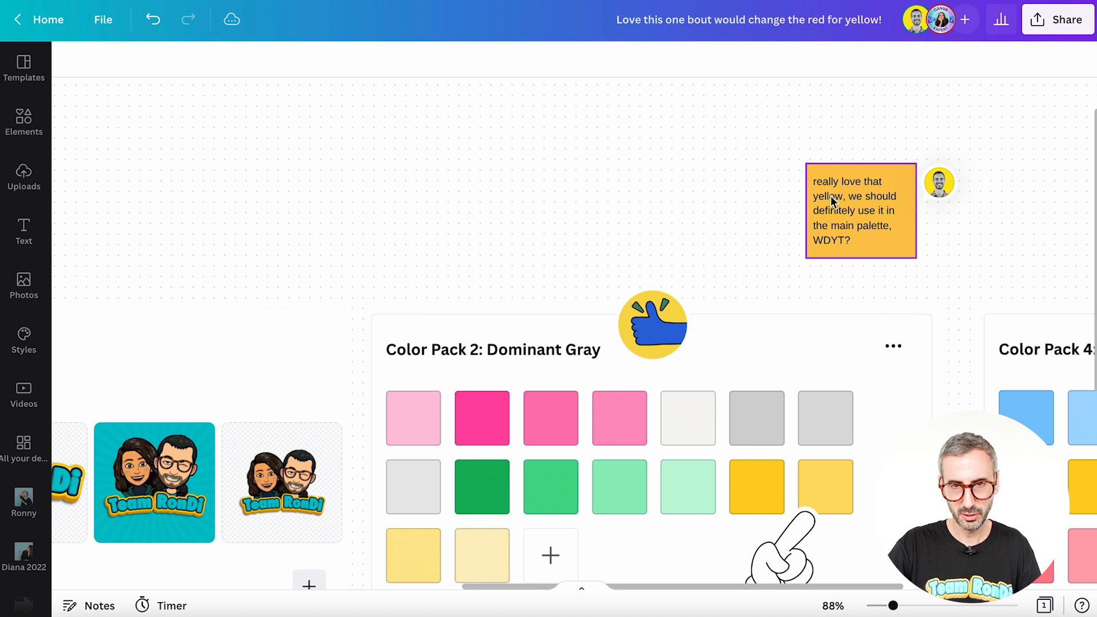
click(849, 201)
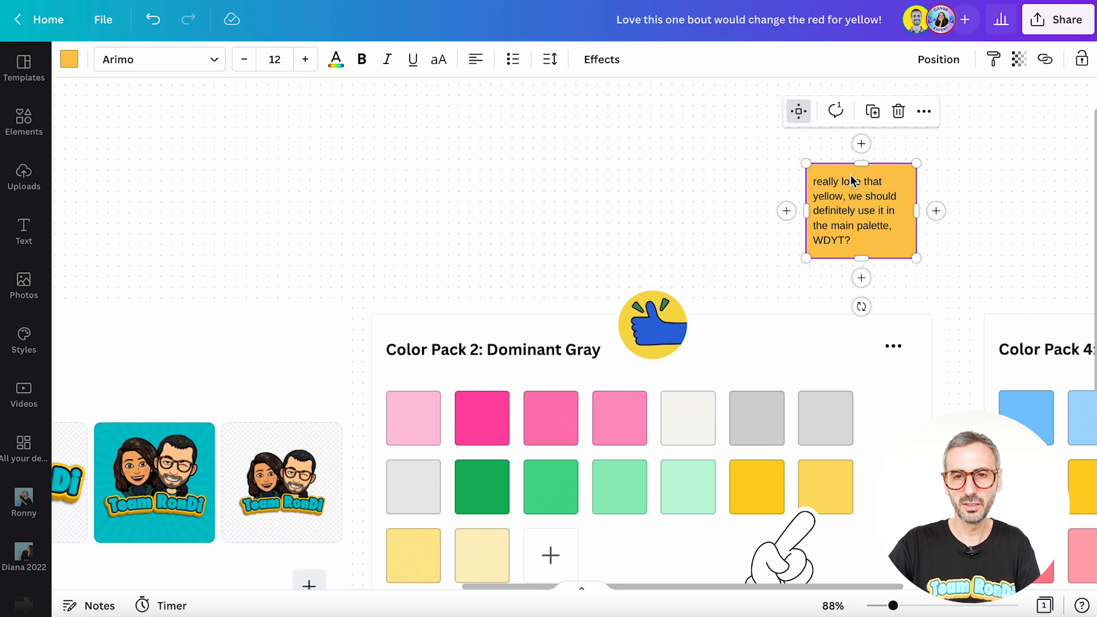
click(942, 22)
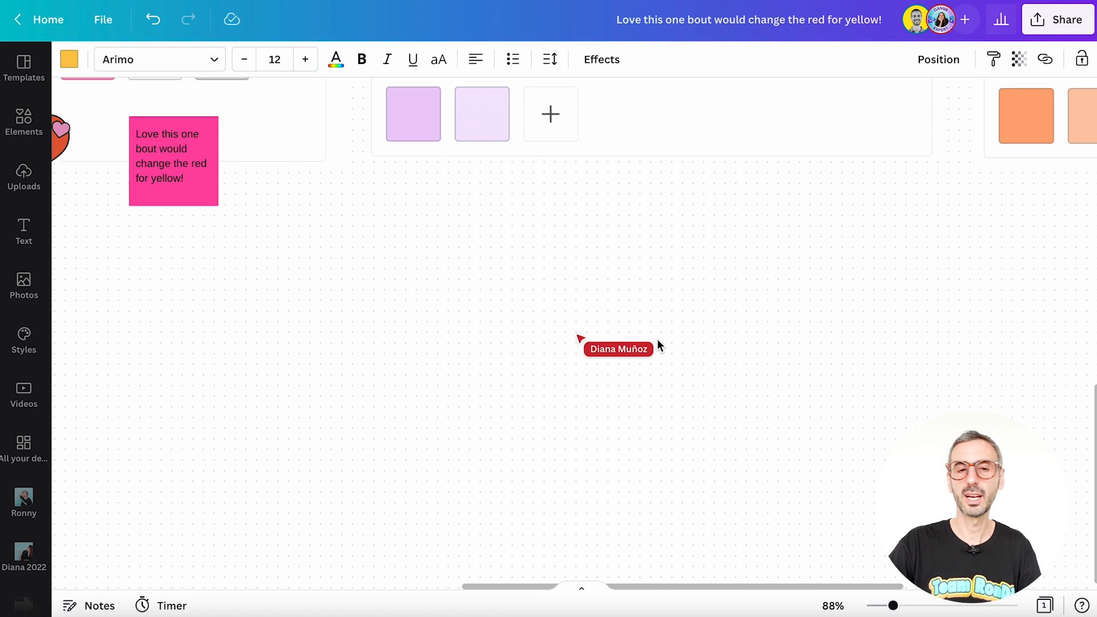
drag(548, 321, 670, 385)
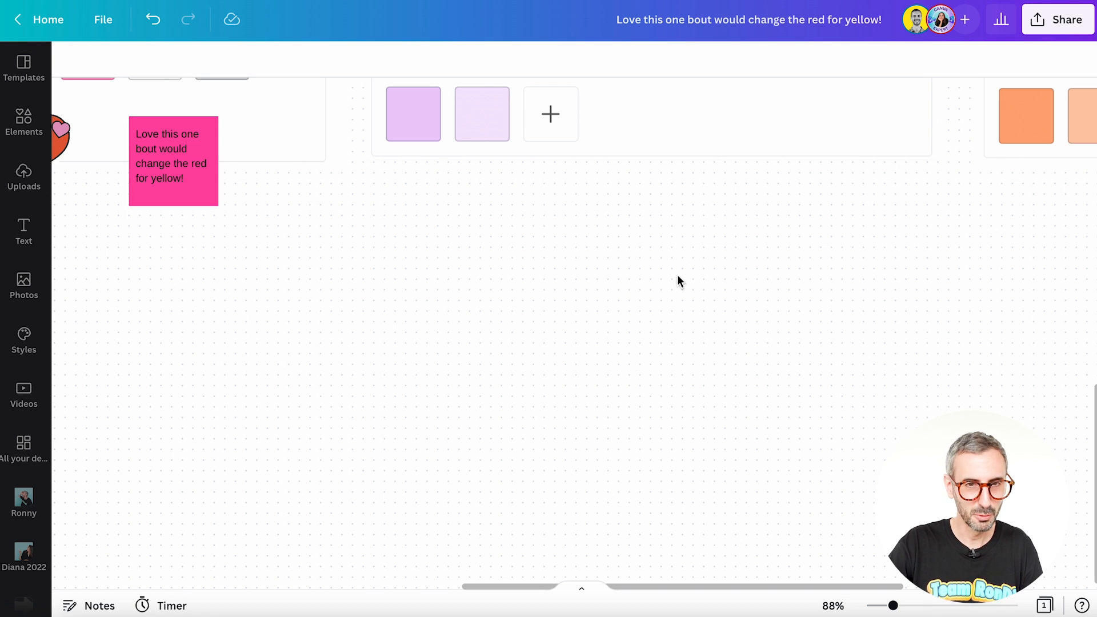
Step: Move to another part of the whiteboard and locate the teammate's cursor again through her collaborator avatar
scroll(677, 268, up, 1)
scroll(677, 266, up, 3)
scroll(678, 266, left, 16)
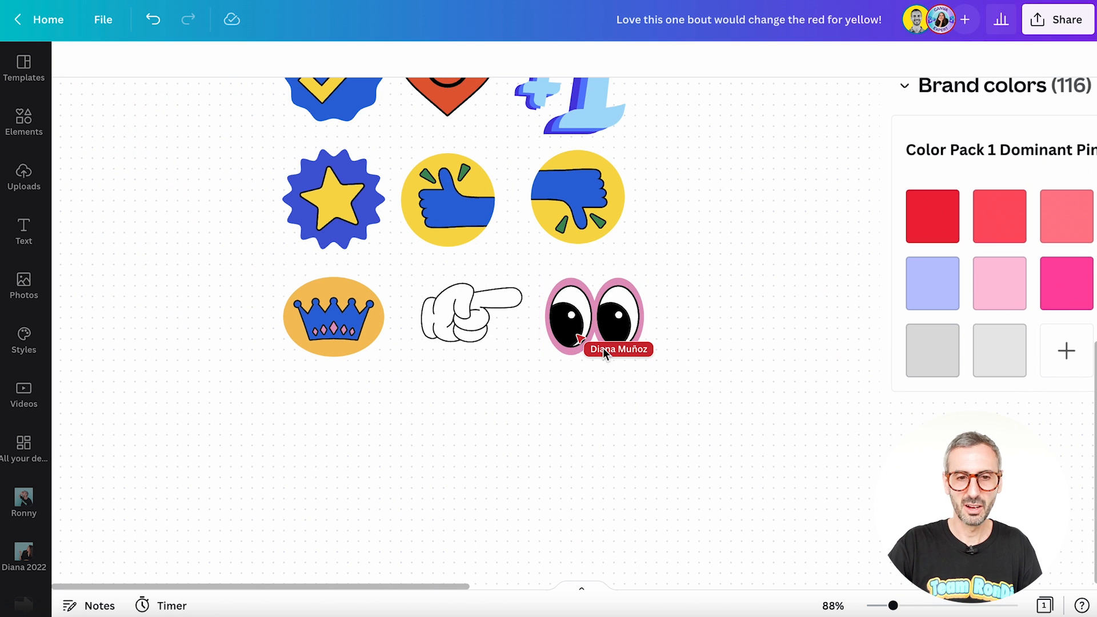
click(942, 23)
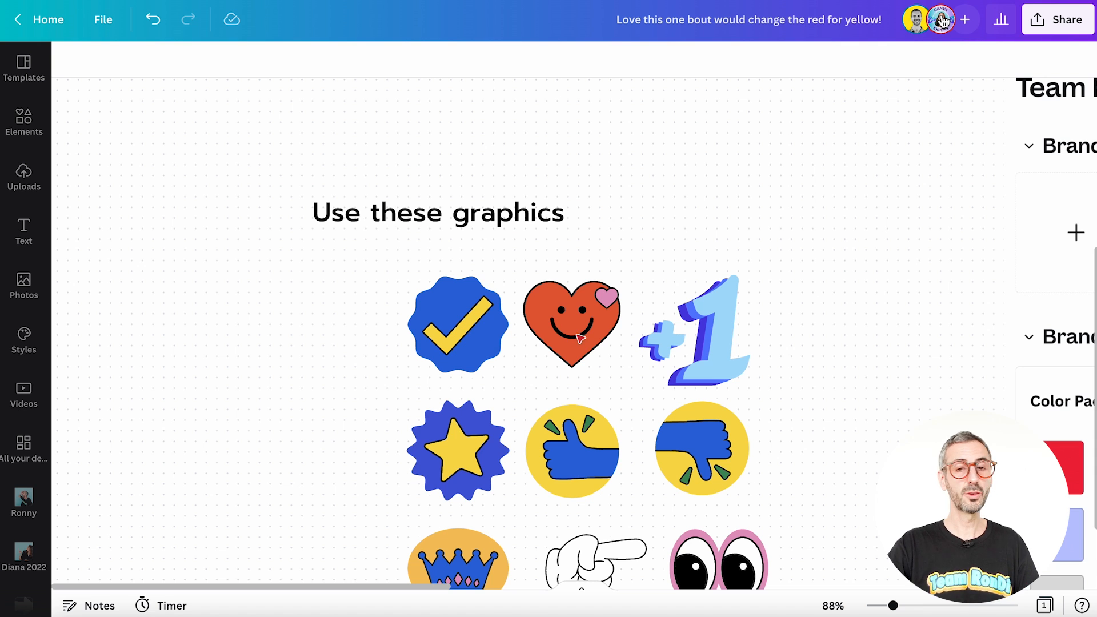
click(943, 23)
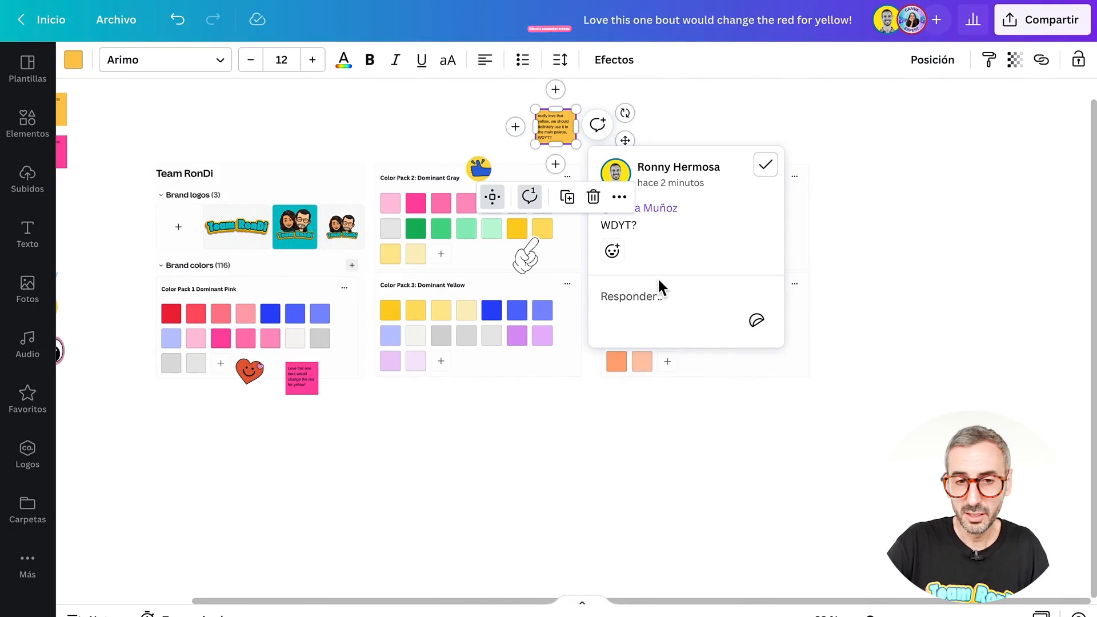
Step: React with a heart to the "WDYT?" comment on the yellow sticky note and reply "This is perfect!! Love it :)"
click(612, 251)
click(614, 215)
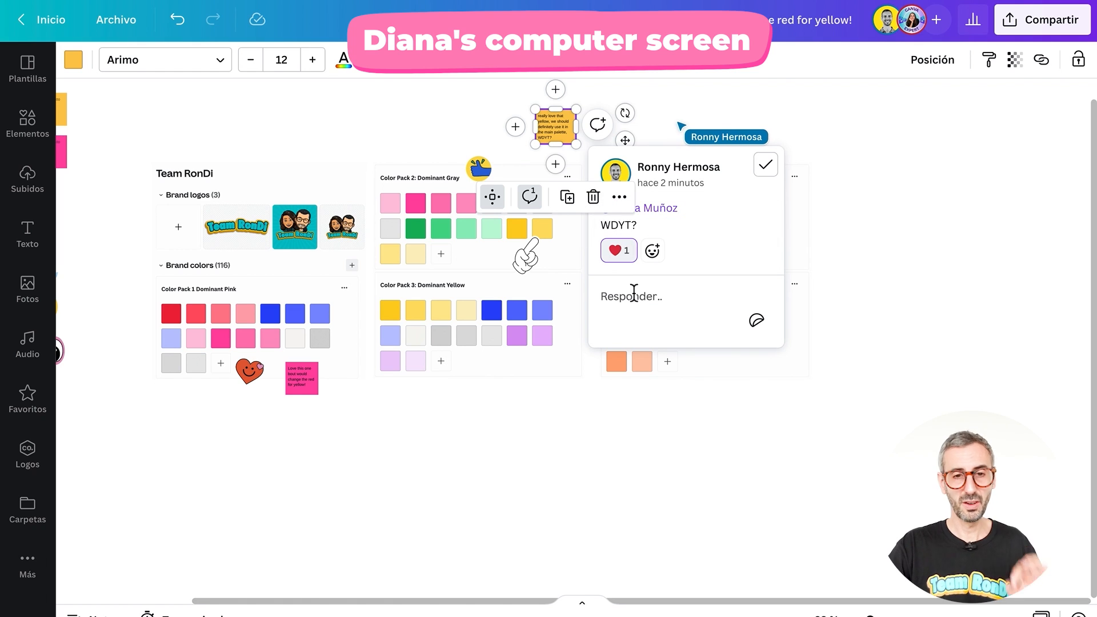
click(633, 298)
text(This is )
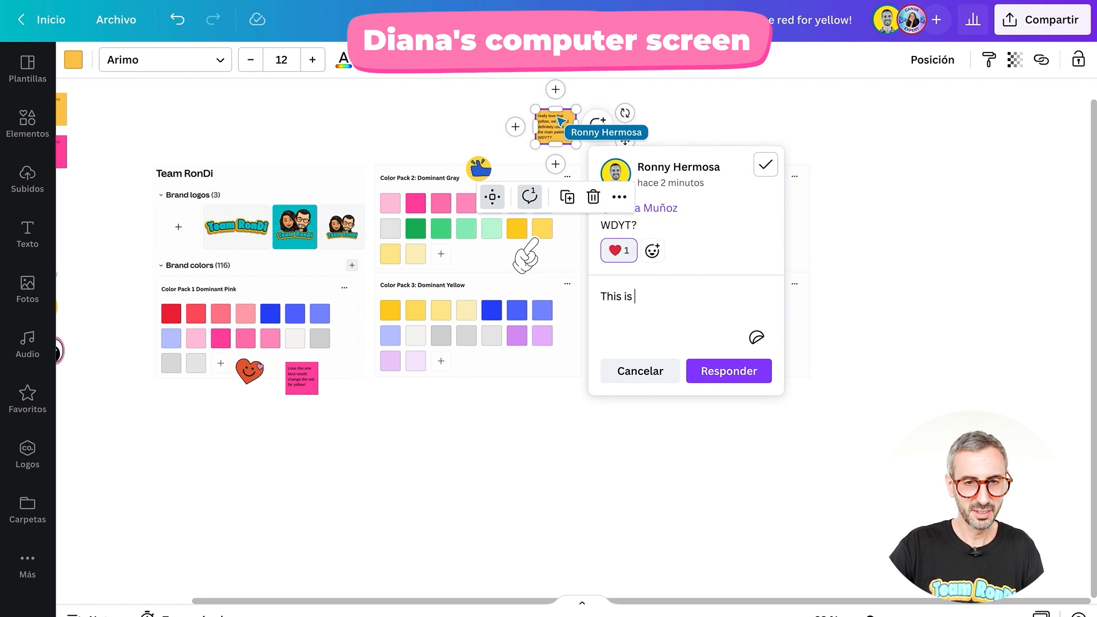
text(perfect!! Love )
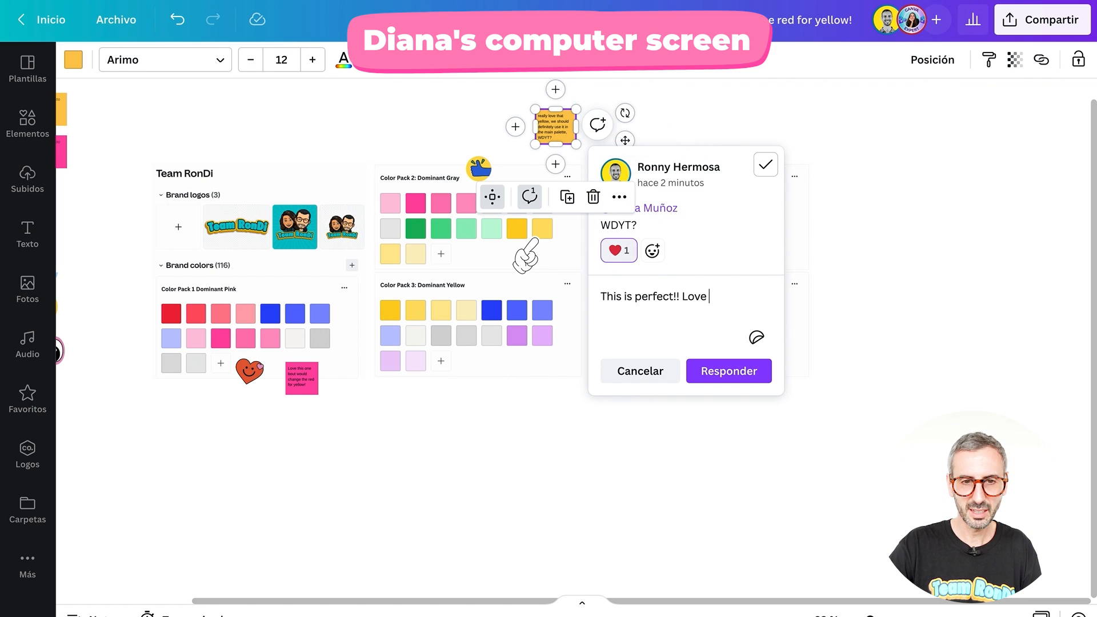
text(it :))
click(724, 373)
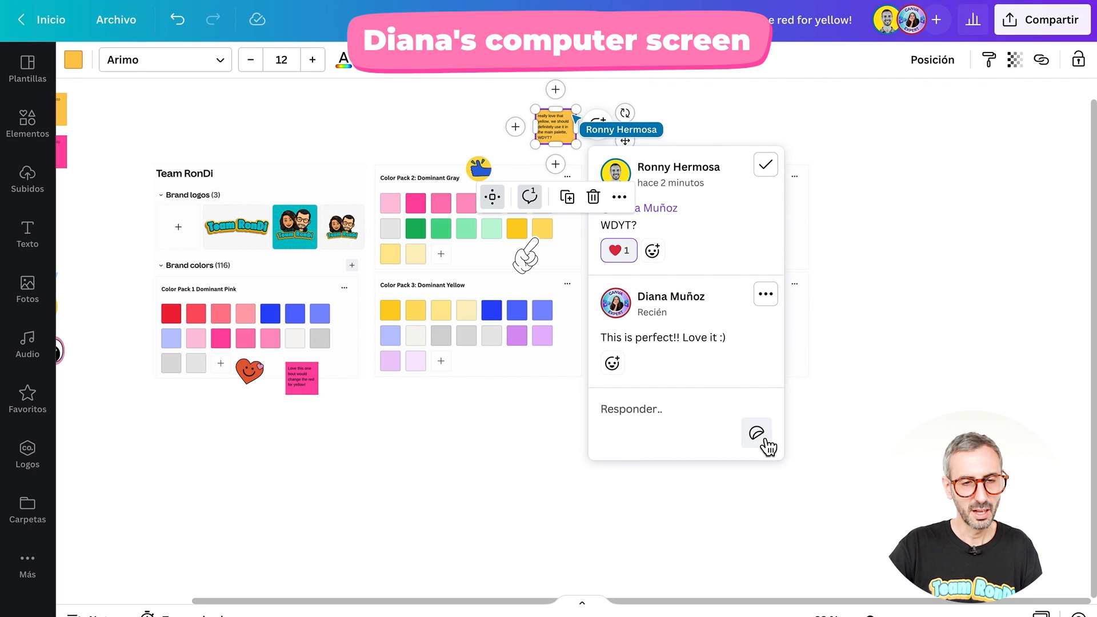
Step: Post the red hearts sticker as another reply in the yellow sticky note's comment thread
click(757, 433)
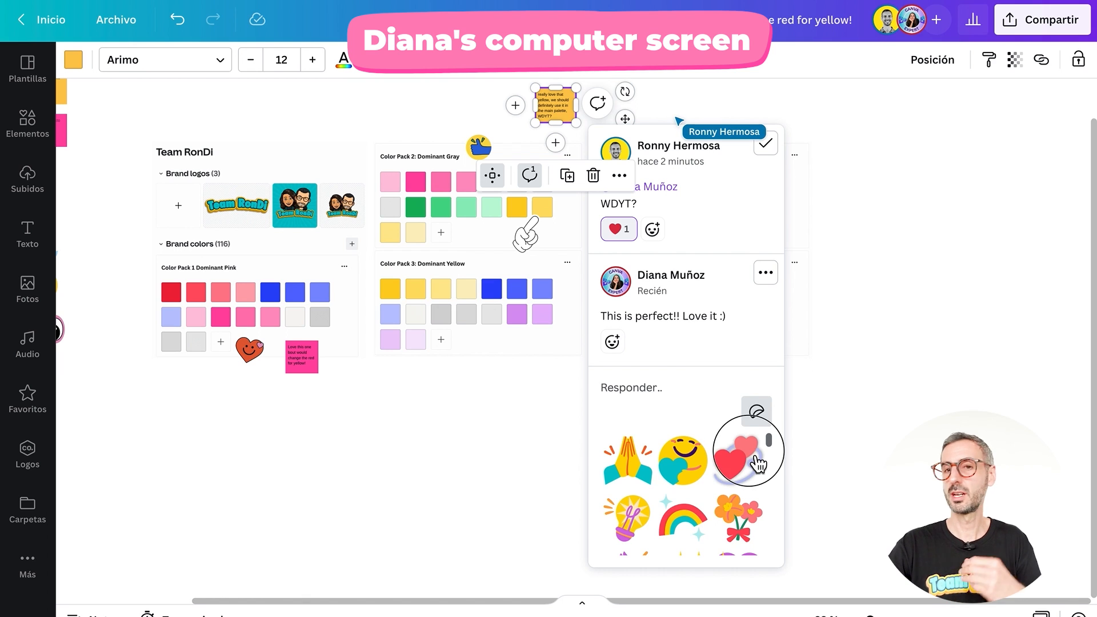
click(749, 452)
click(742, 540)
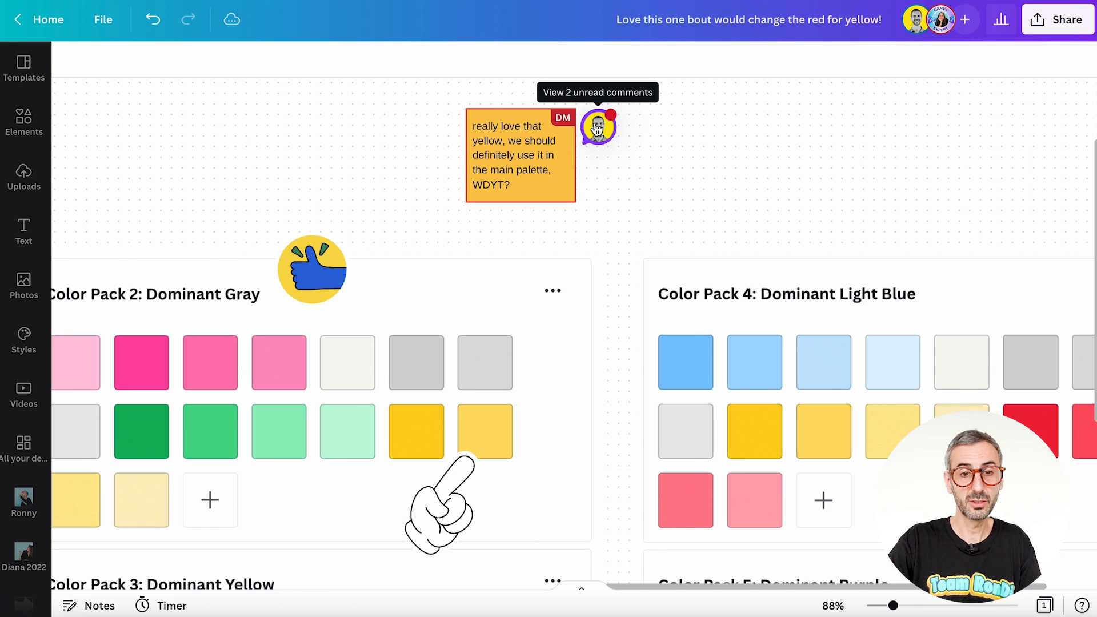
Step: Reply "thank you!" to the unread comments on the yellow sticky note and mark the comment thread as resolved
click(597, 129)
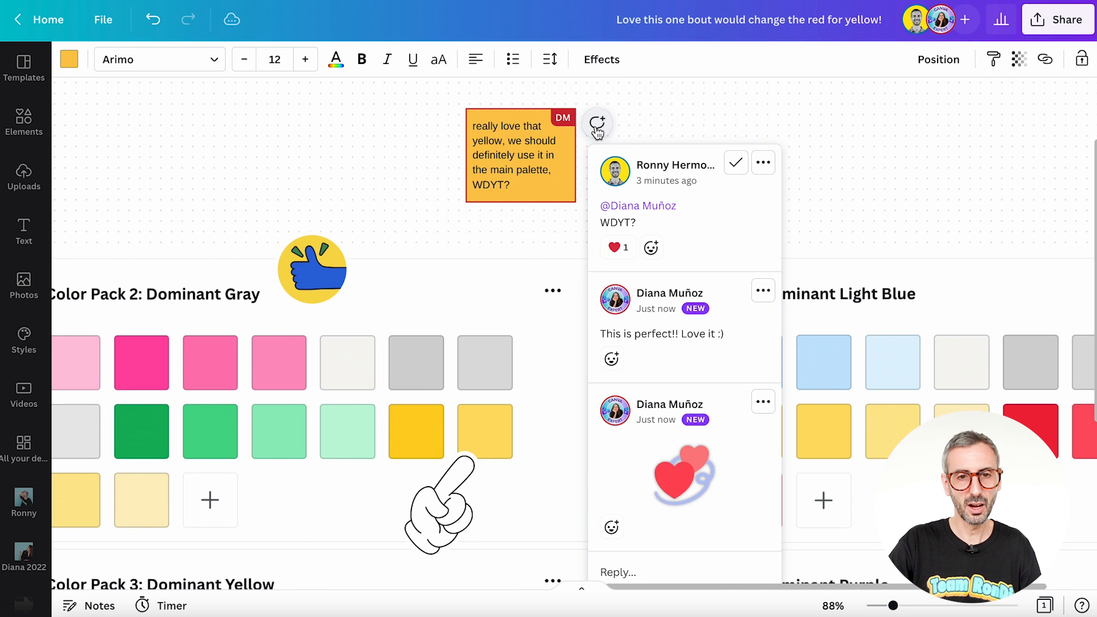
scroll(646, 212, down, 1)
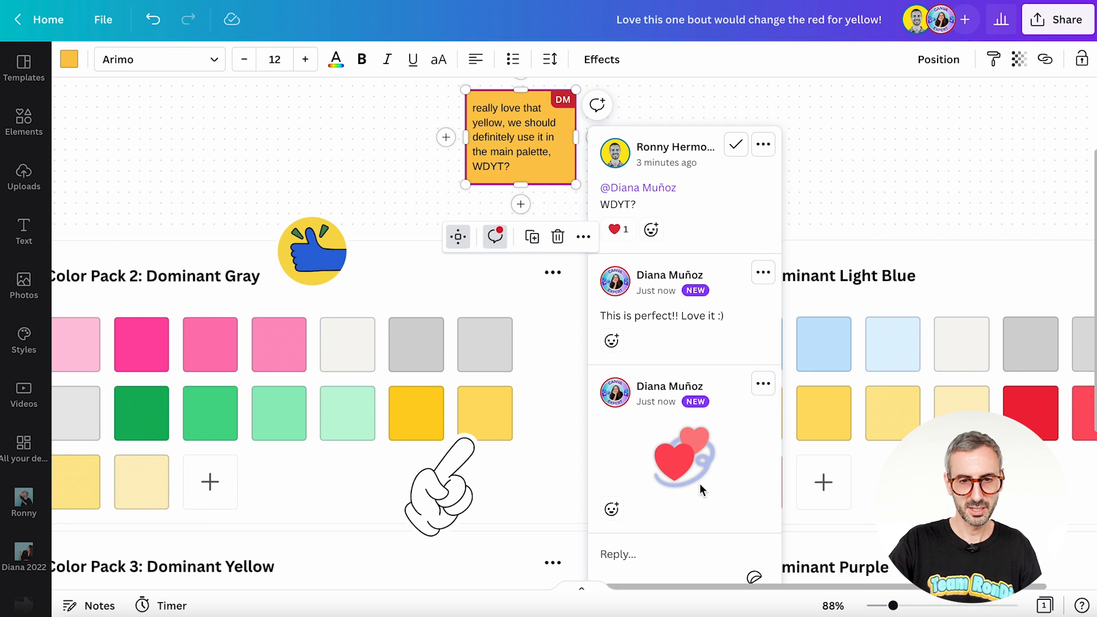
scroll(646, 454, down, 1)
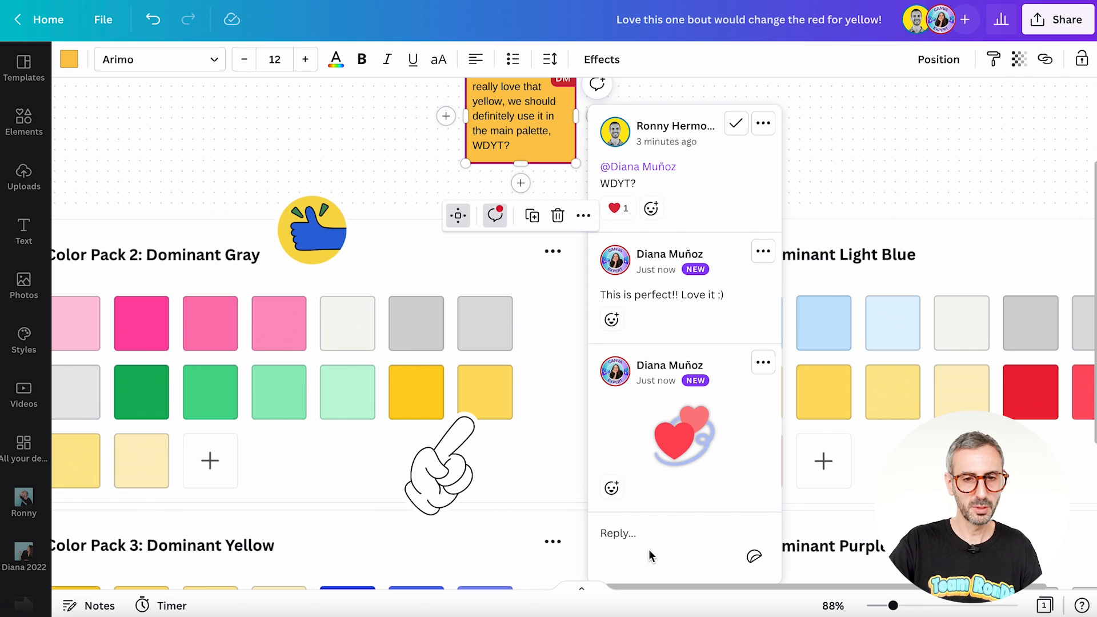
click(659, 531)
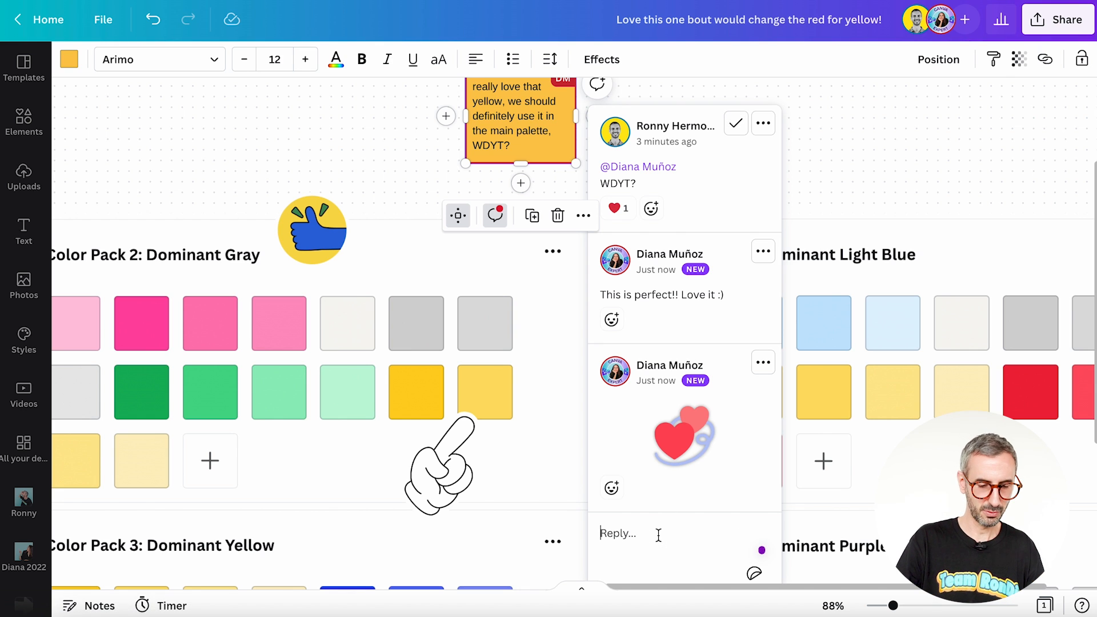
text(thank you!)
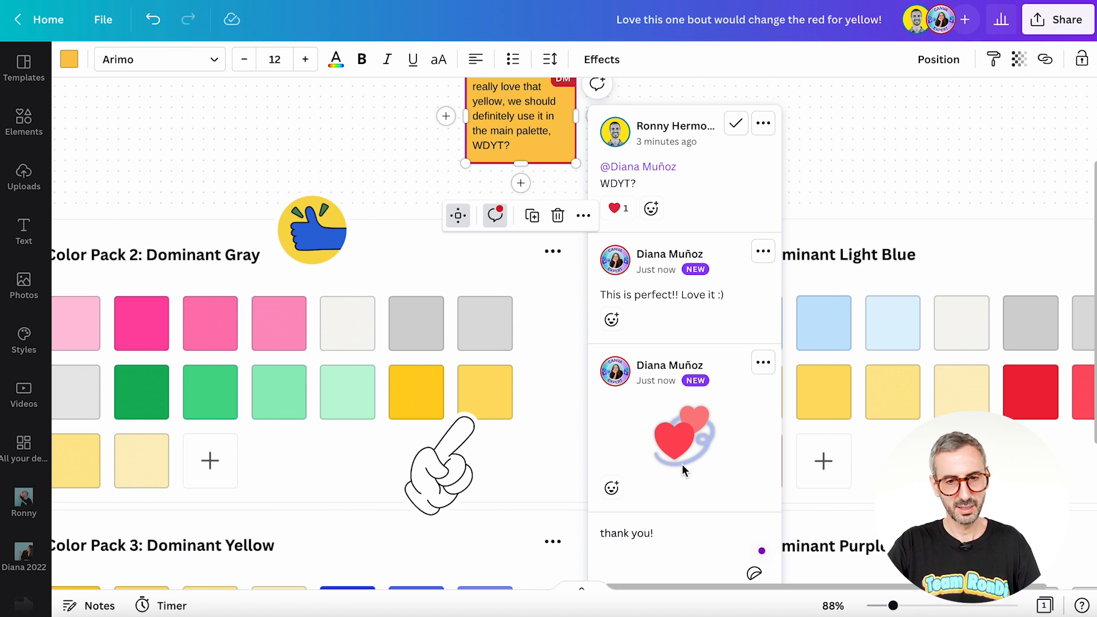
click(719, 545)
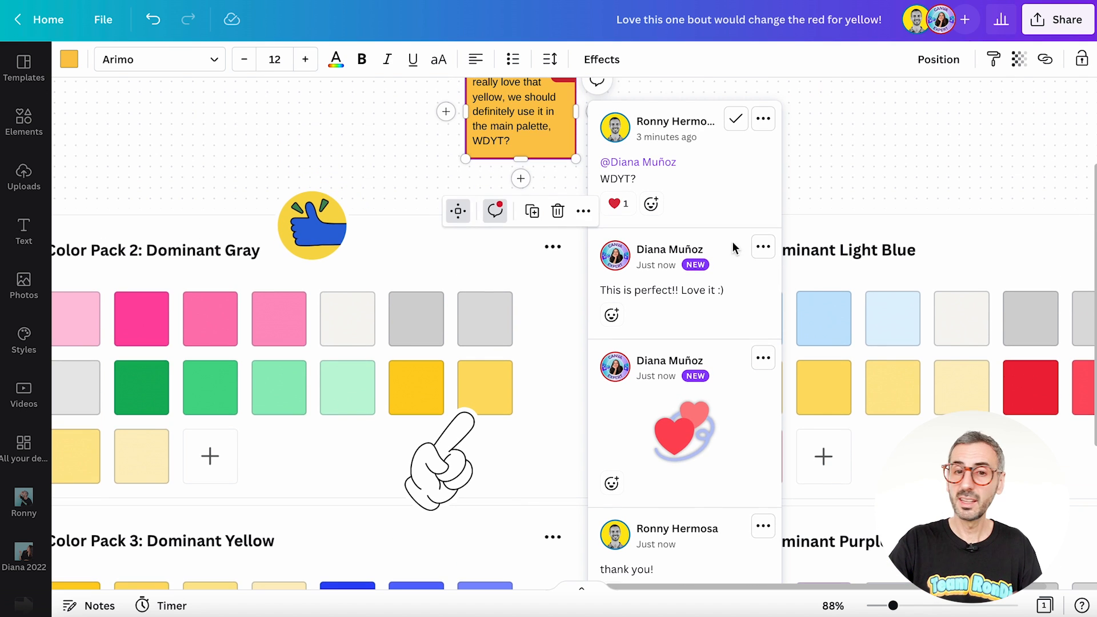
click(736, 122)
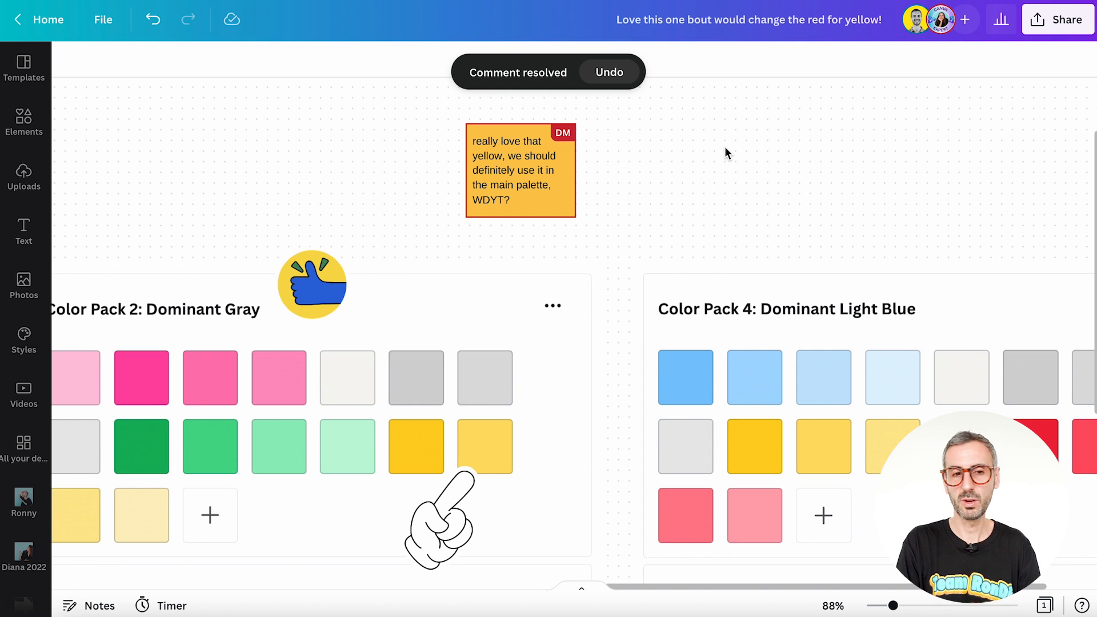
scroll(725, 150, down, 1)
scroll(722, 194, down, 2)
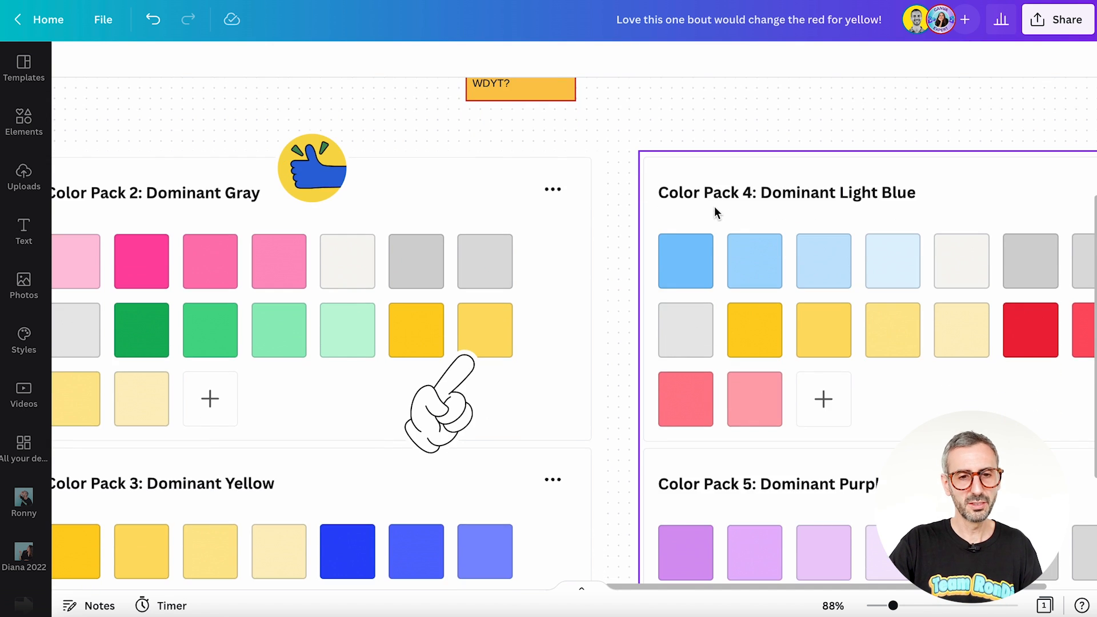
scroll(714, 217, up, 3)
drag(893, 606, 879, 606)
scroll(653, 387, down, 2)
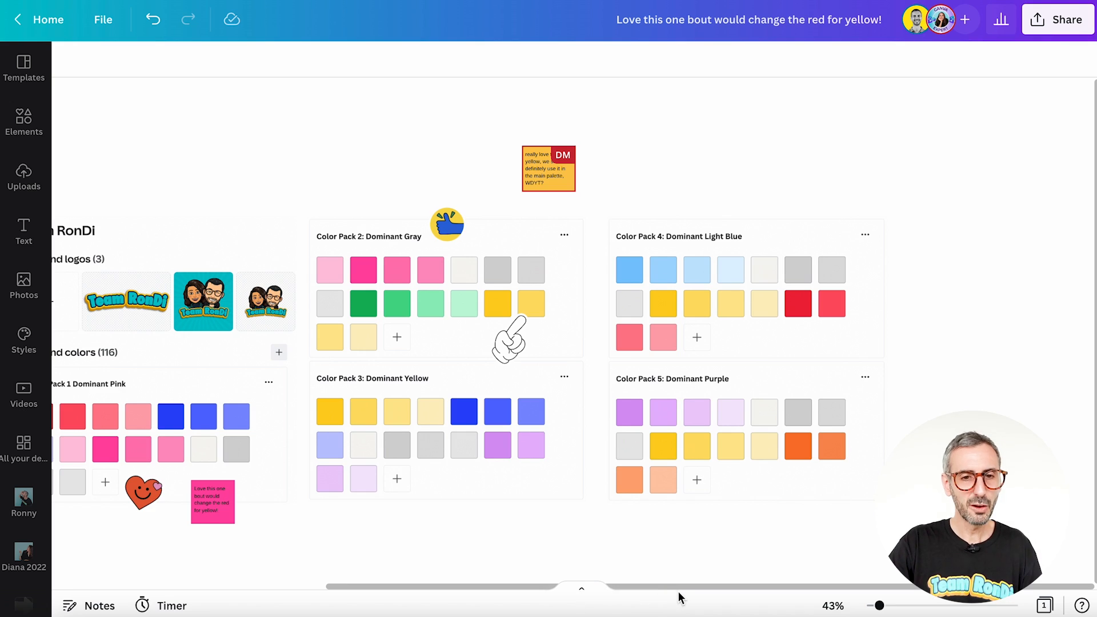
drag(681, 589, 492, 600)
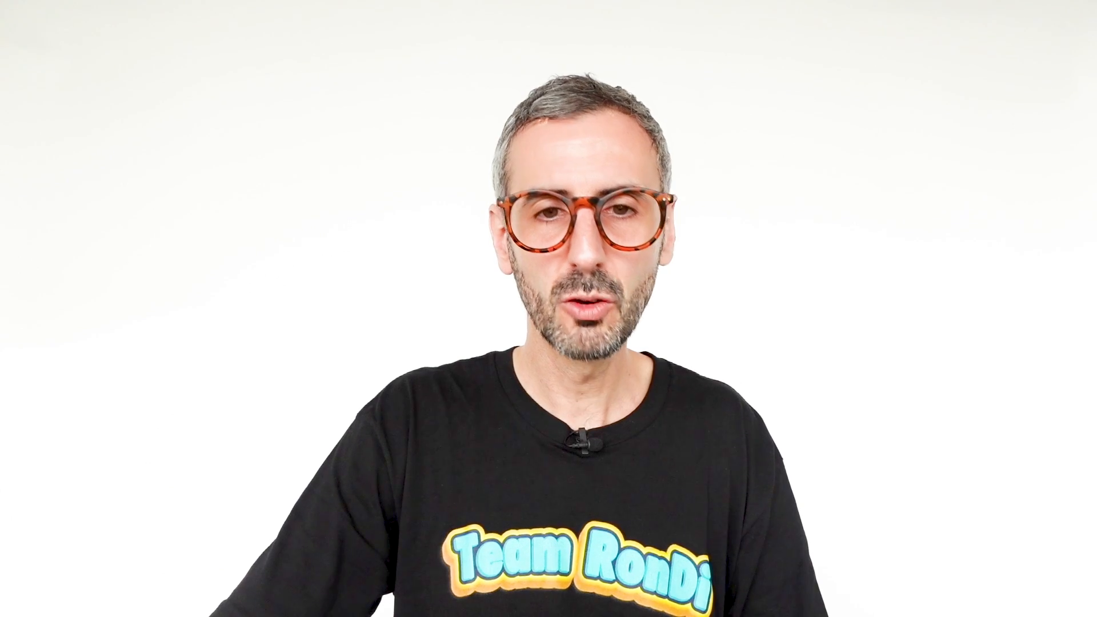